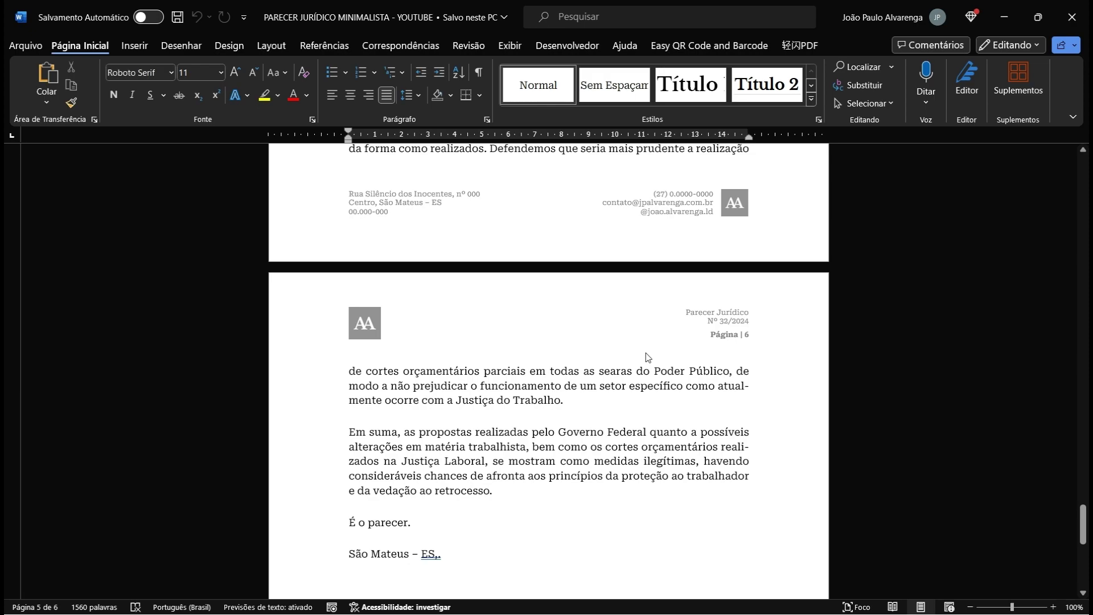
Step: Review the legal opinion from its last page back up to the title on page 1
scroll(605, 402, up, 15)
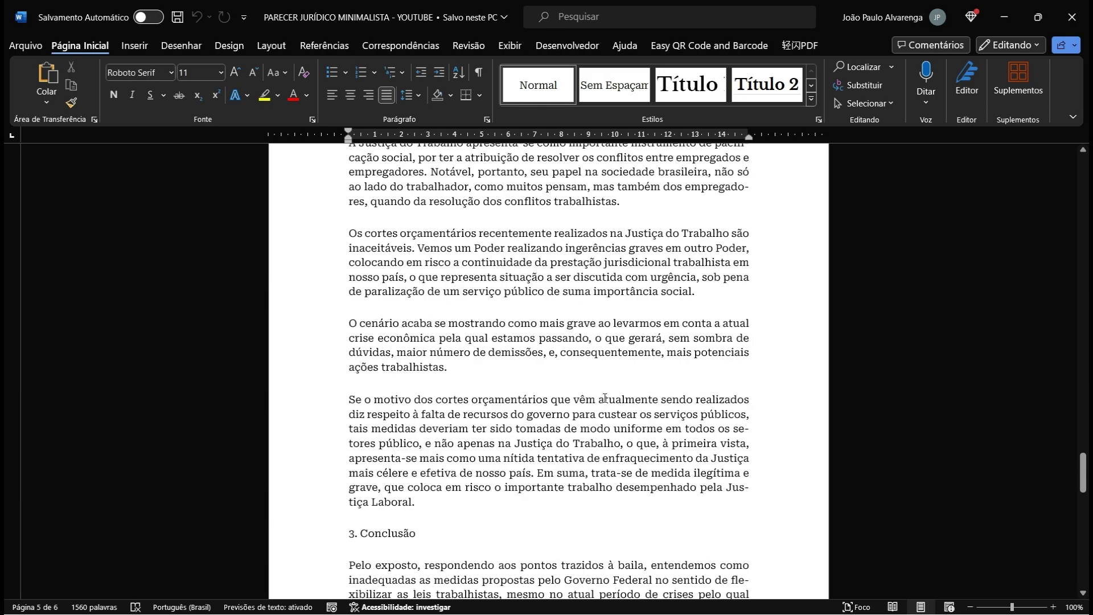
scroll(605, 401, up, 20)
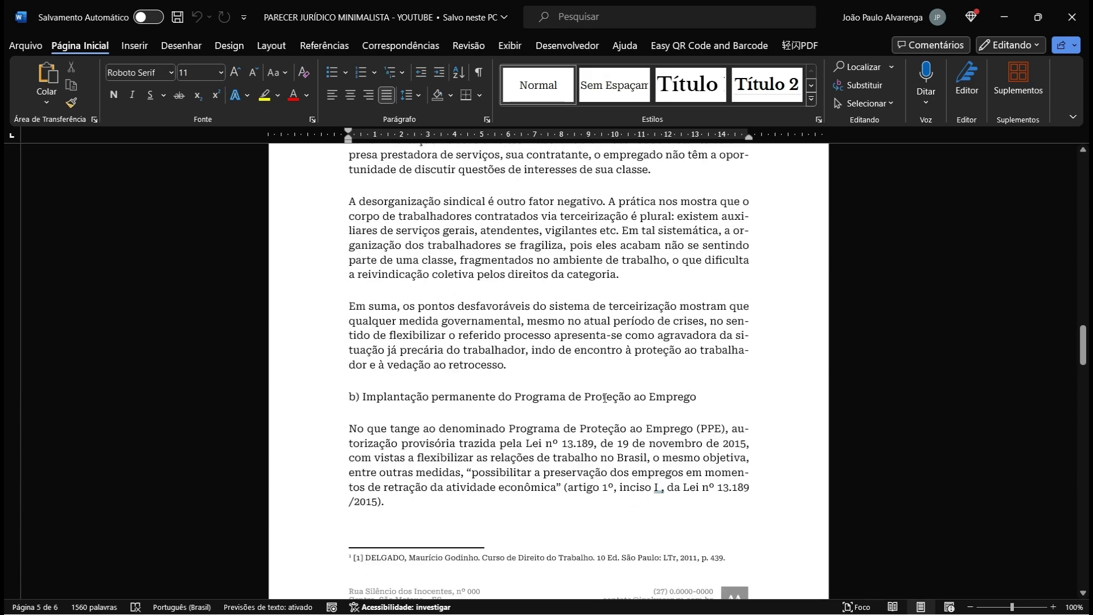
scroll(605, 398, up, 15)
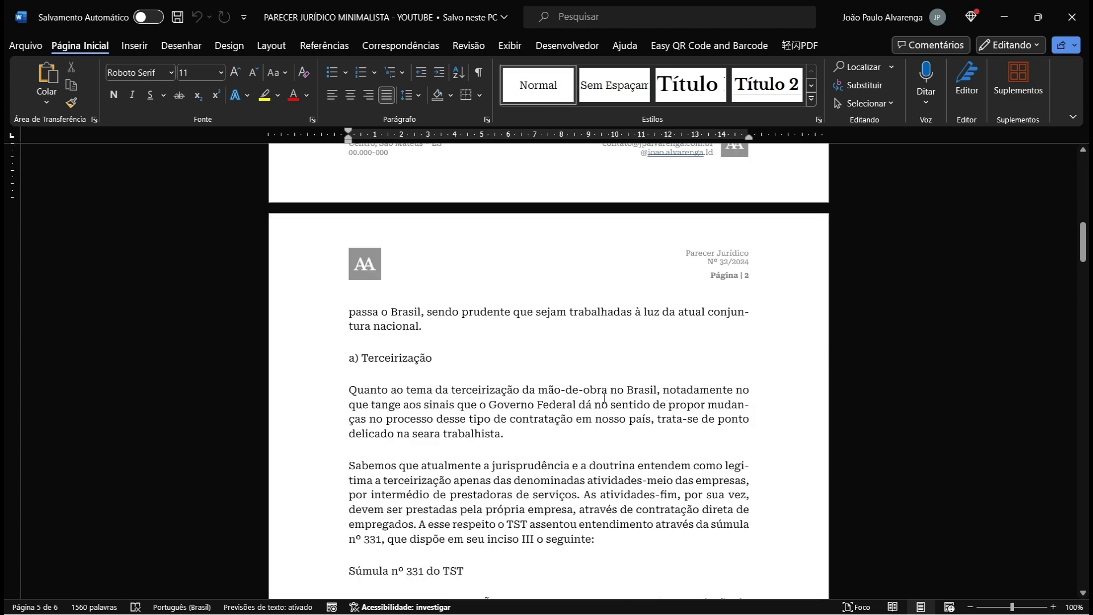
scroll(606, 402, up, 10)
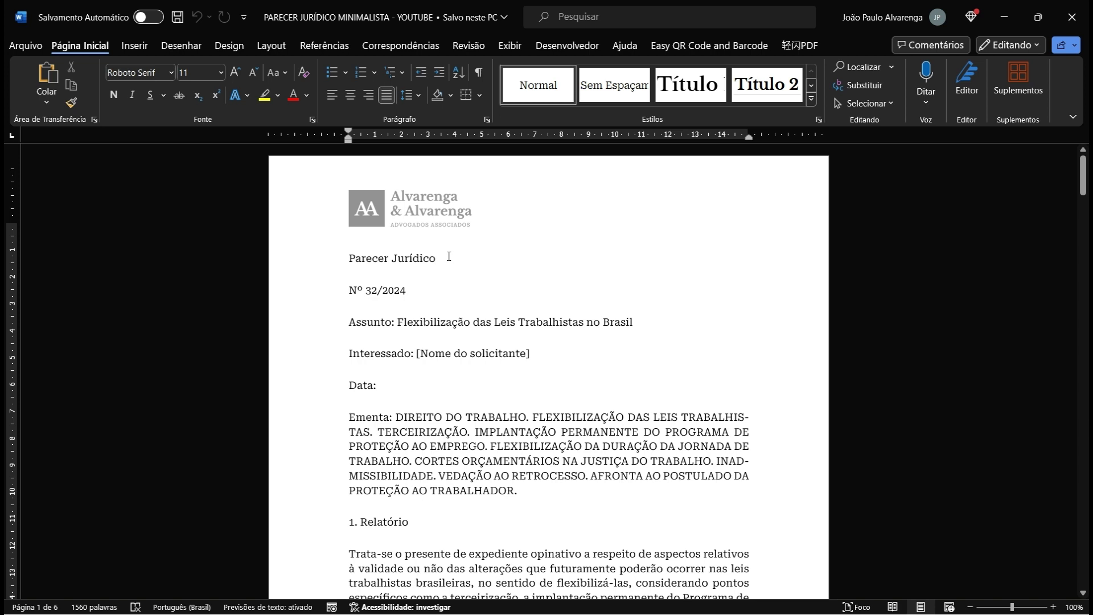
click(683, 100)
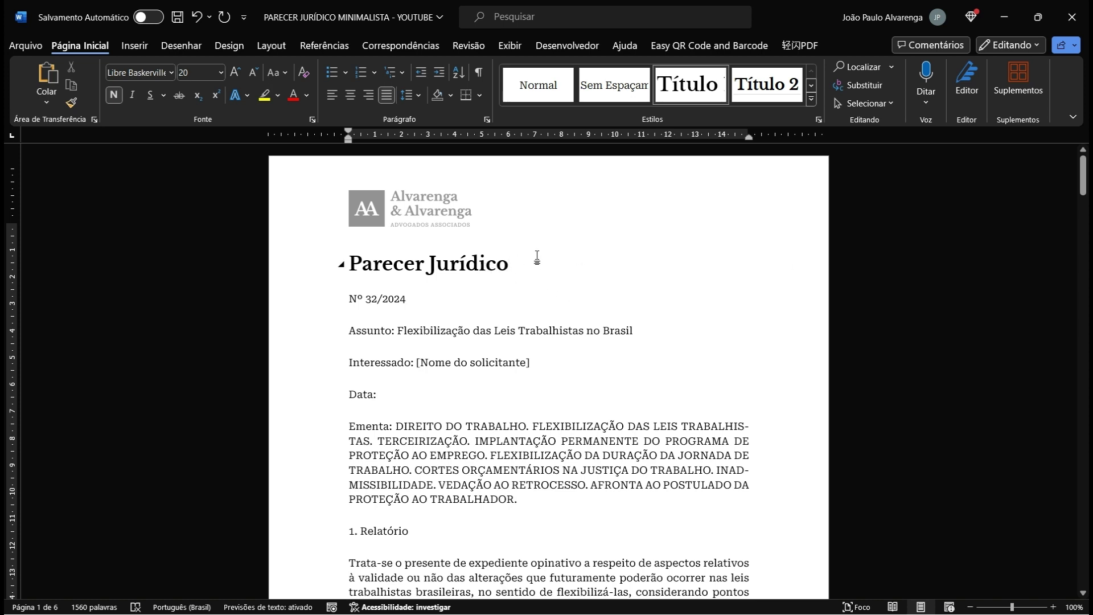
key(ctrl+b)
click(354, 94)
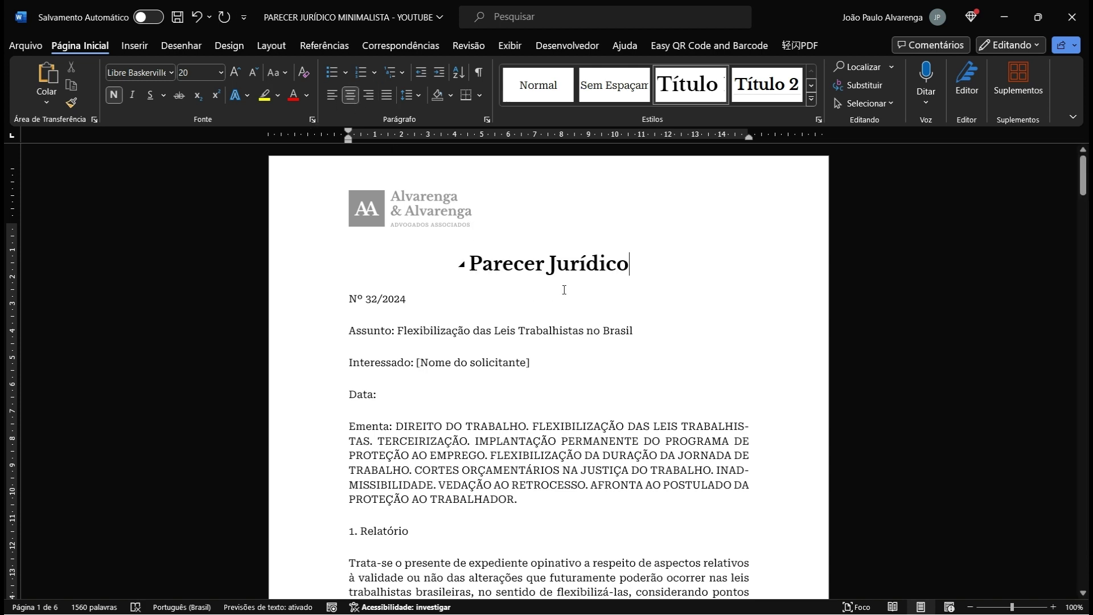
click(334, 97)
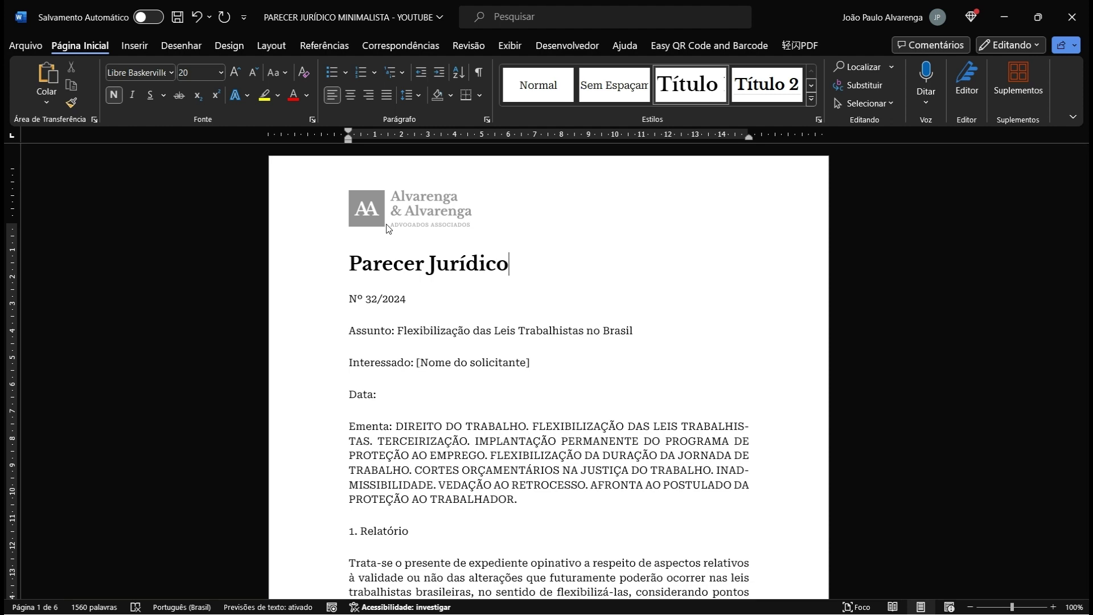
scroll(416, 244, down, 4)
scroll(383, 404, up, 2)
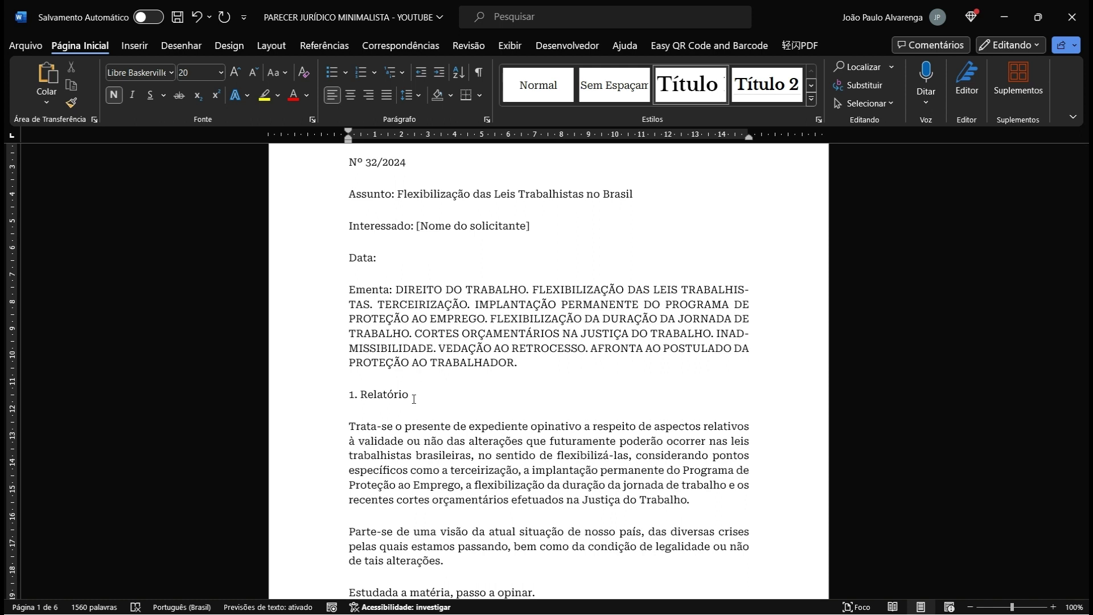
scroll(443, 315, up, 4)
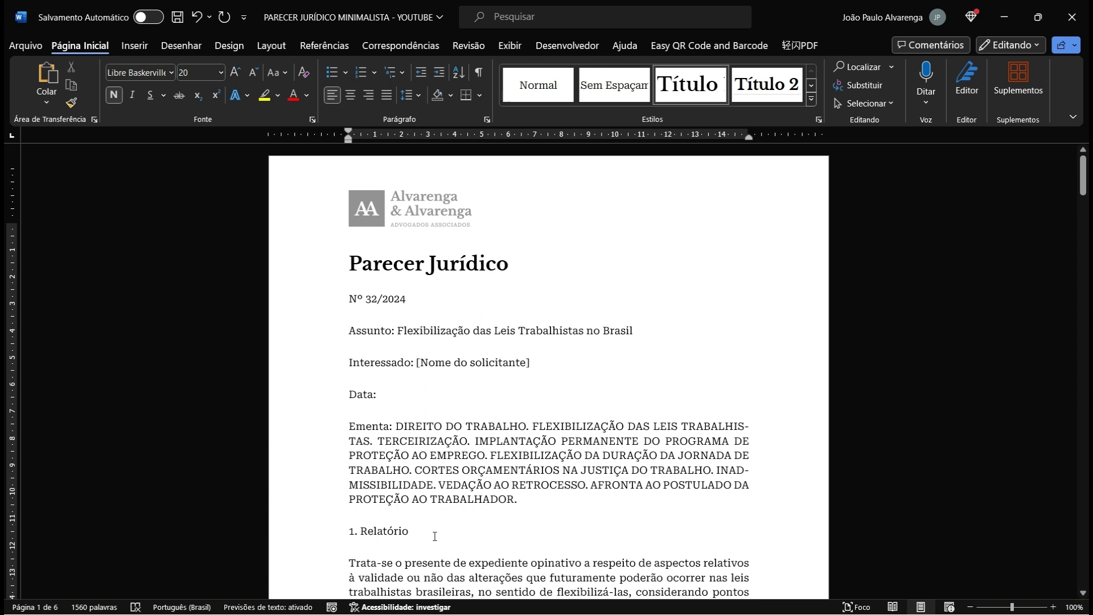
click(530, 85)
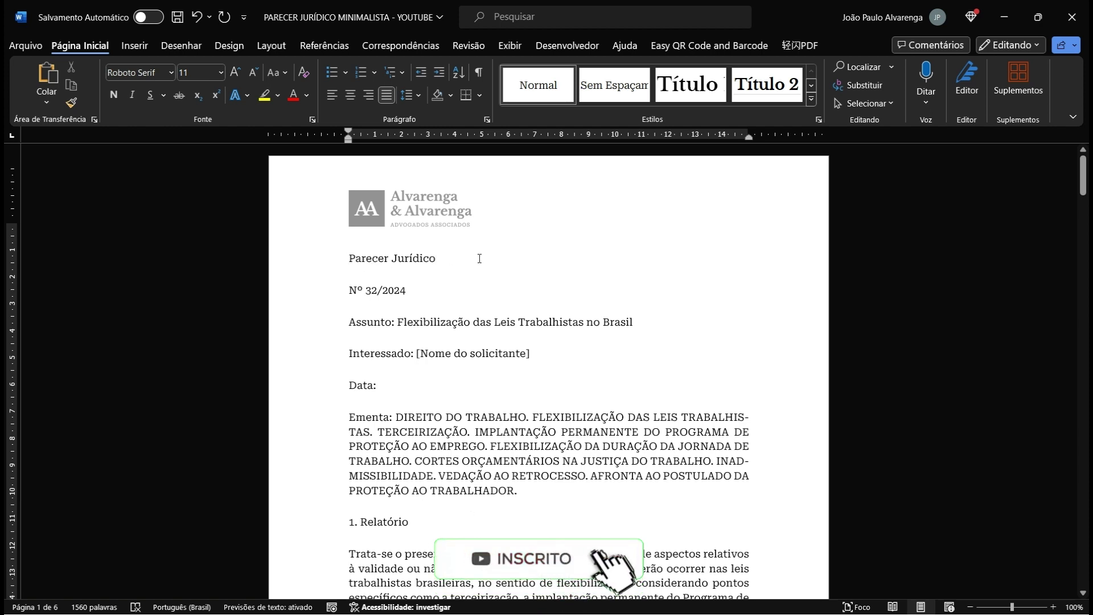
Step: Insert a table with two columns and one row on a new line above "Parecer Jurídico"
key(Return)
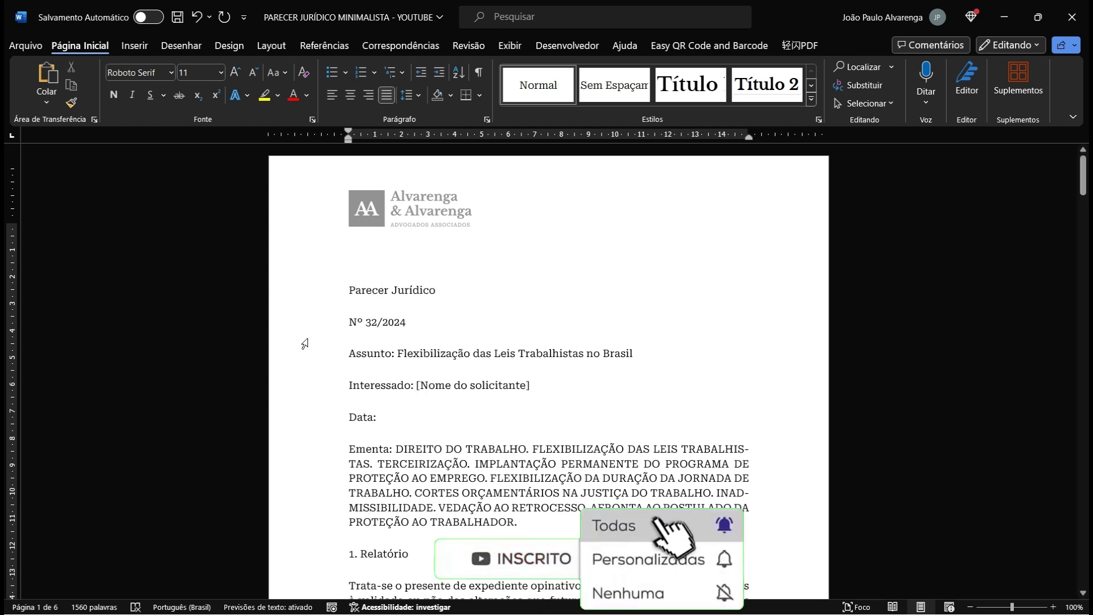
drag(346, 322, 407, 323)
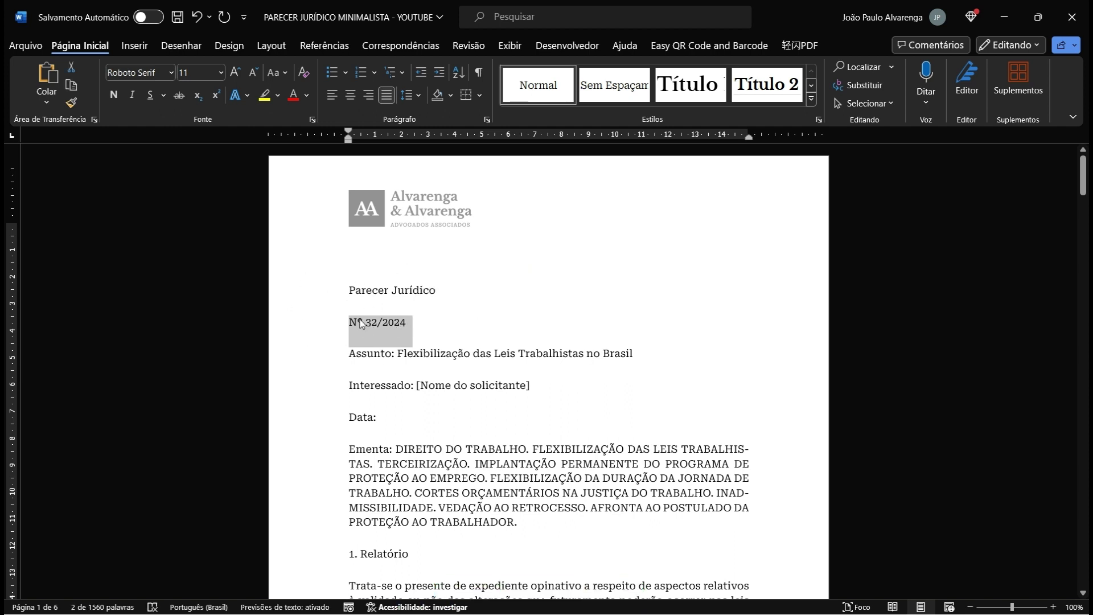
click(367, 265)
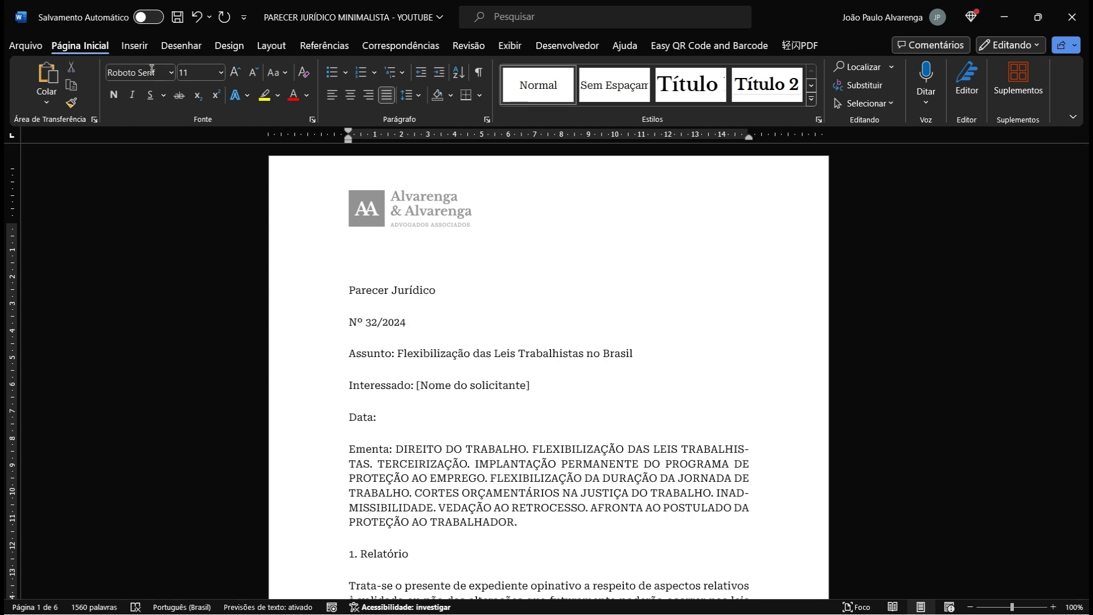
click(137, 47)
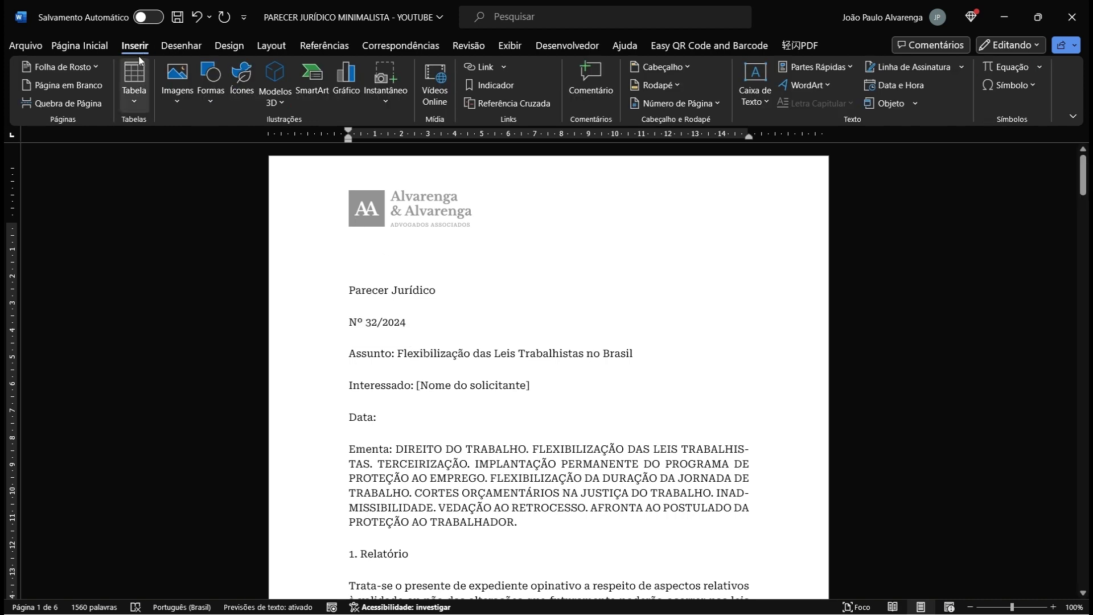
click(134, 80)
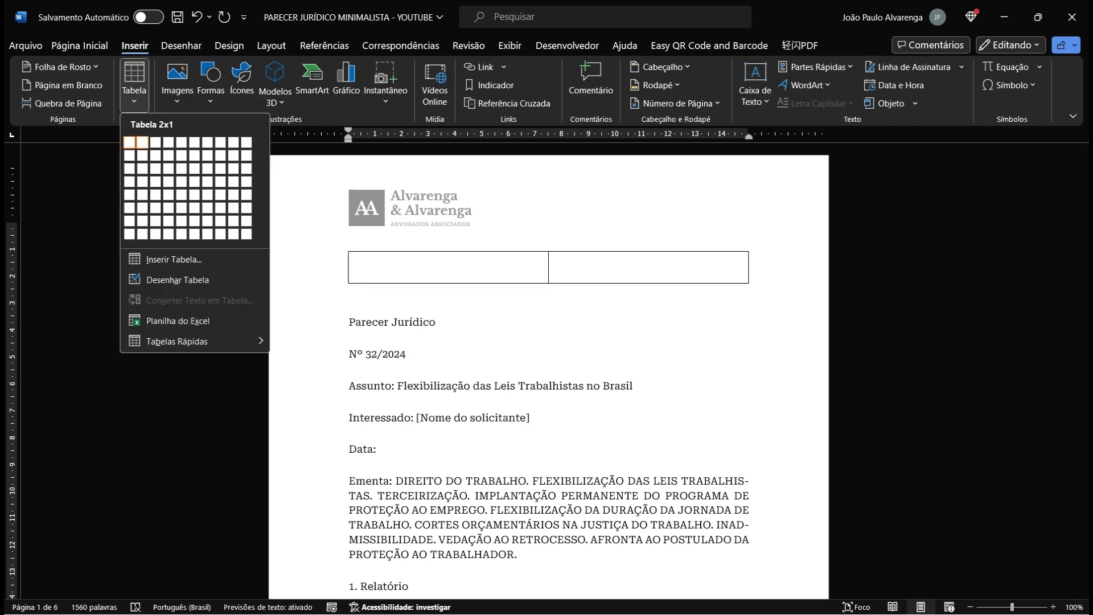
click(142, 143)
Step: Remove the space after the paragraph in both cells of the new table
drag(555, 265, 405, 174)
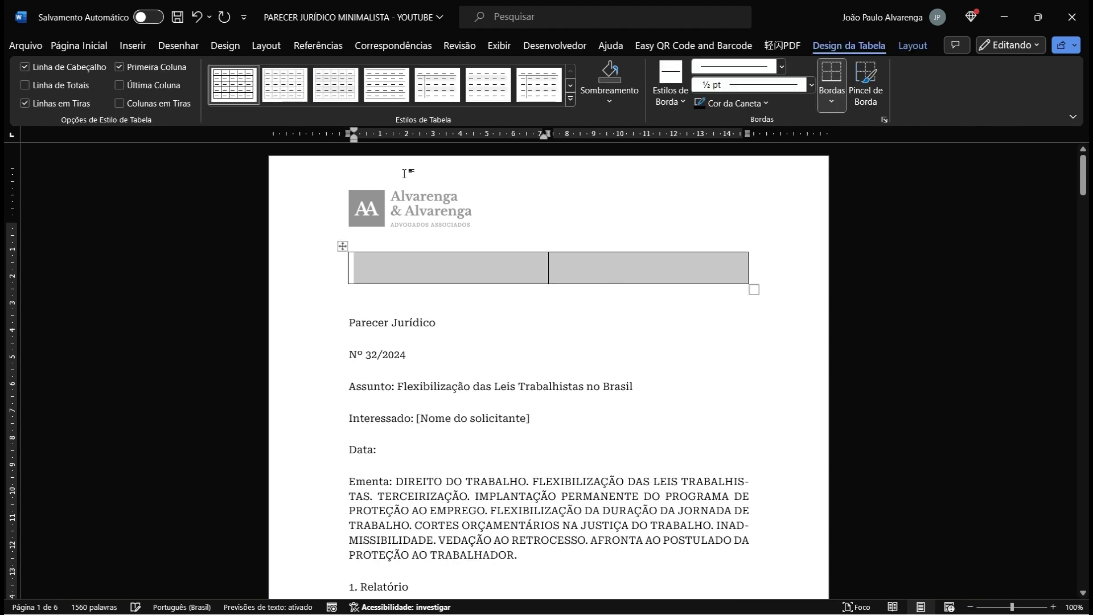
click(79, 46)
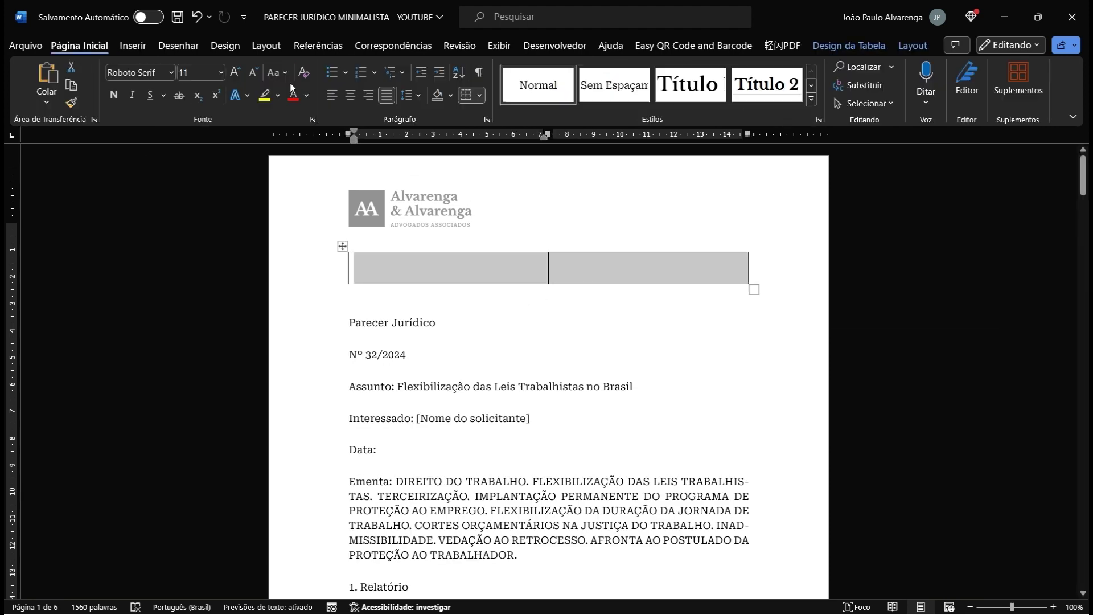
click(416, 97)
click(455, 271)
click(528, 303)
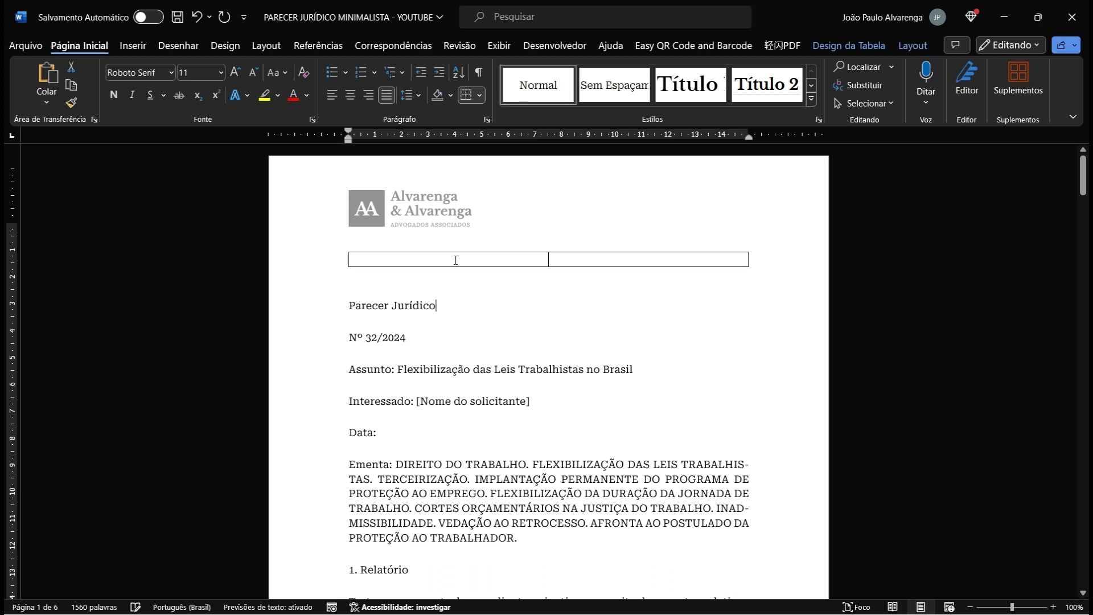
Step: Give both table cells their own margins, with the left and right margins set to 0 cm
drag(417, 259, 633, 261)
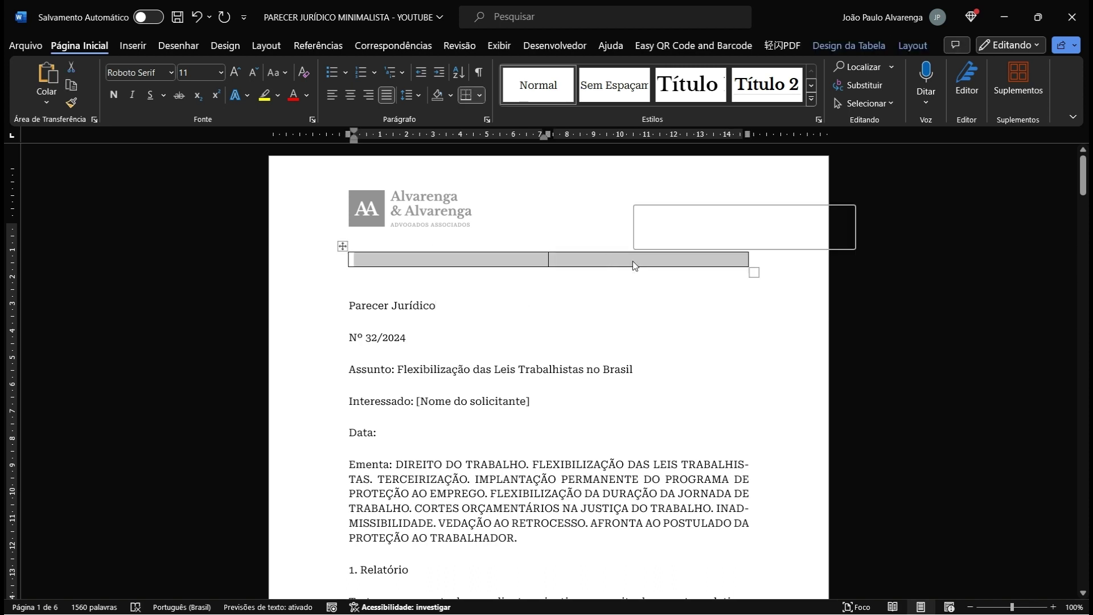
right_click(633, 260)
click(684, 571)
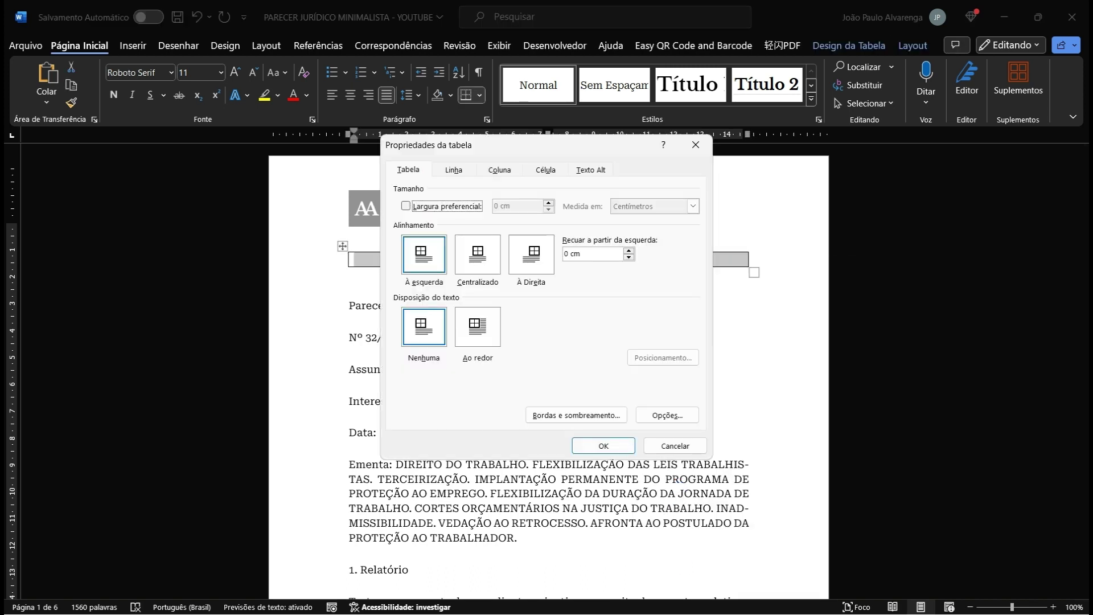
click(545, 169)
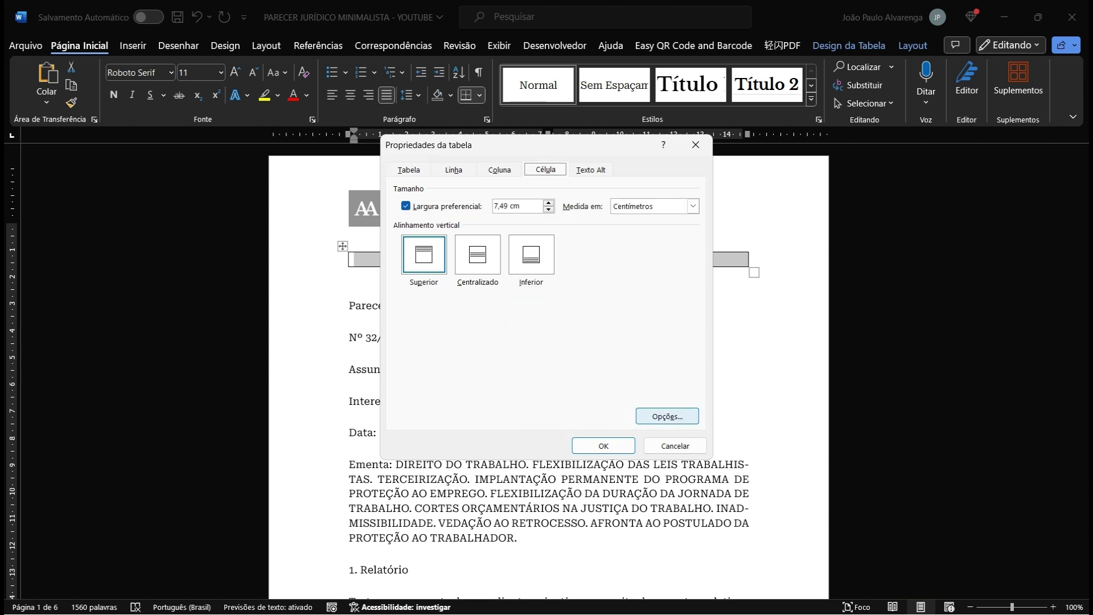
click(668, 416)
click(459, 257)
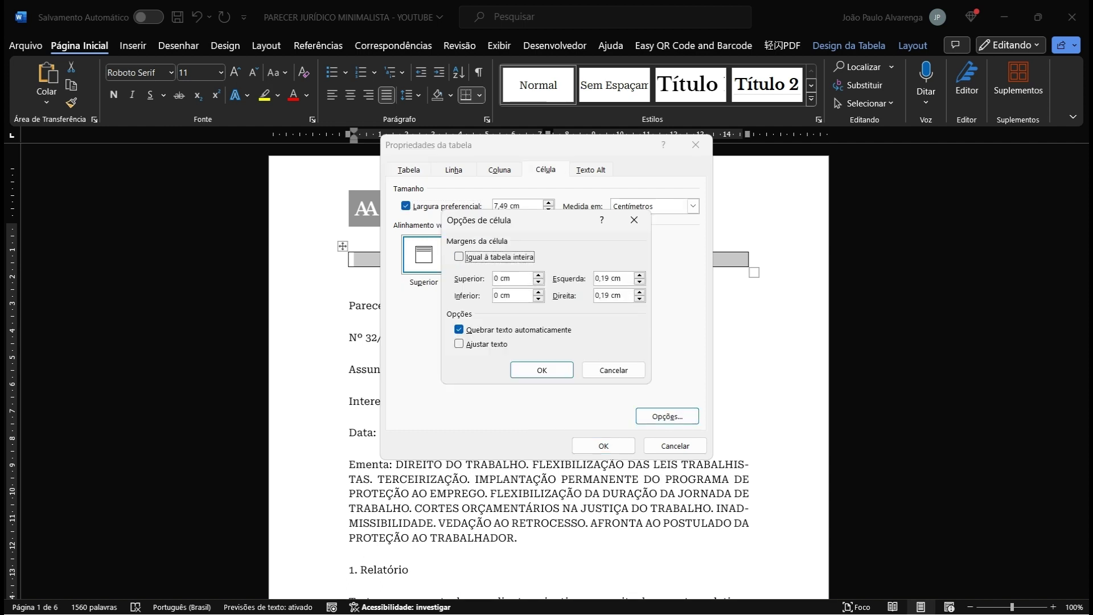
double_click(602, 278)
text(0)
double_click(602, 295)
text(0)
click(541, 370)
click(603, 446)
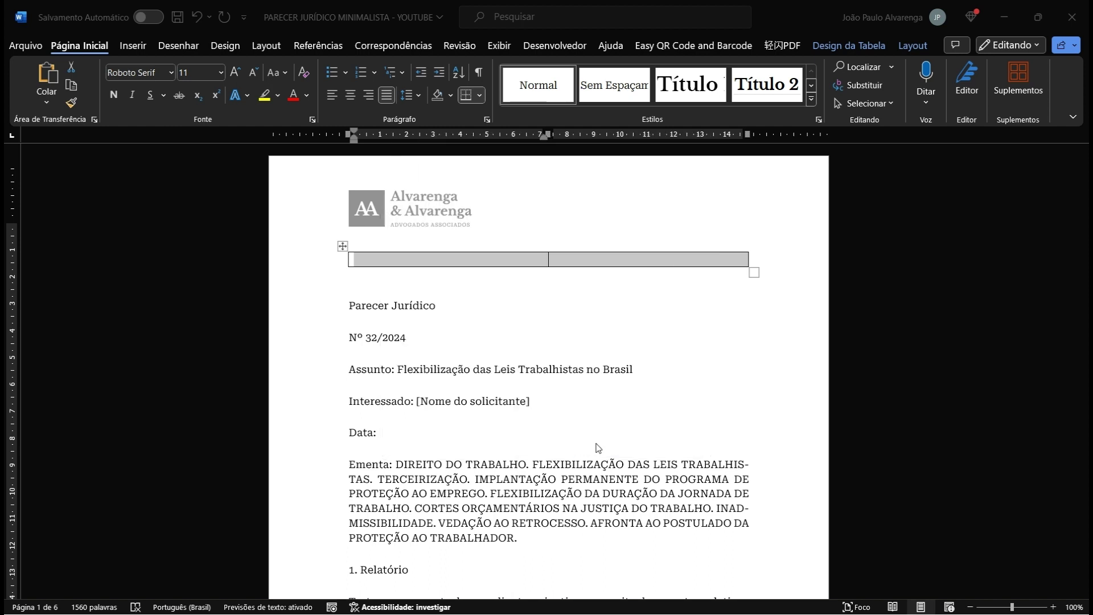
Step: Move the title "Parecer Jurídico" into the table's first cell and remove the space after its paragraph
drag(435, 307, 367, 301)
key(ctrl+c)
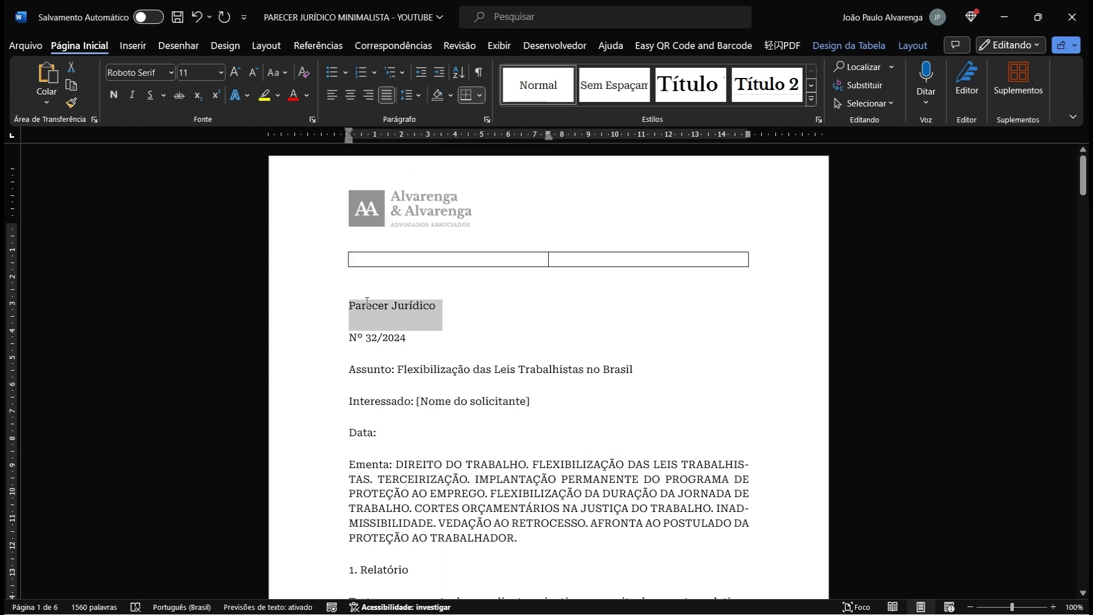
key(Delete)
click(405, 262)
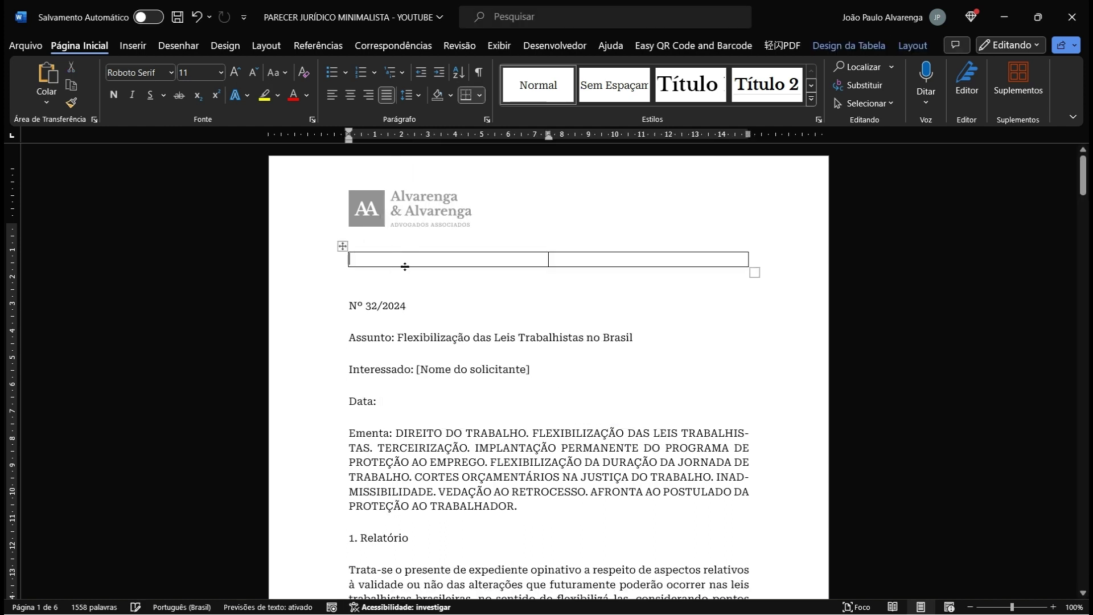
key(ctrl+v)
key(BackSpace)
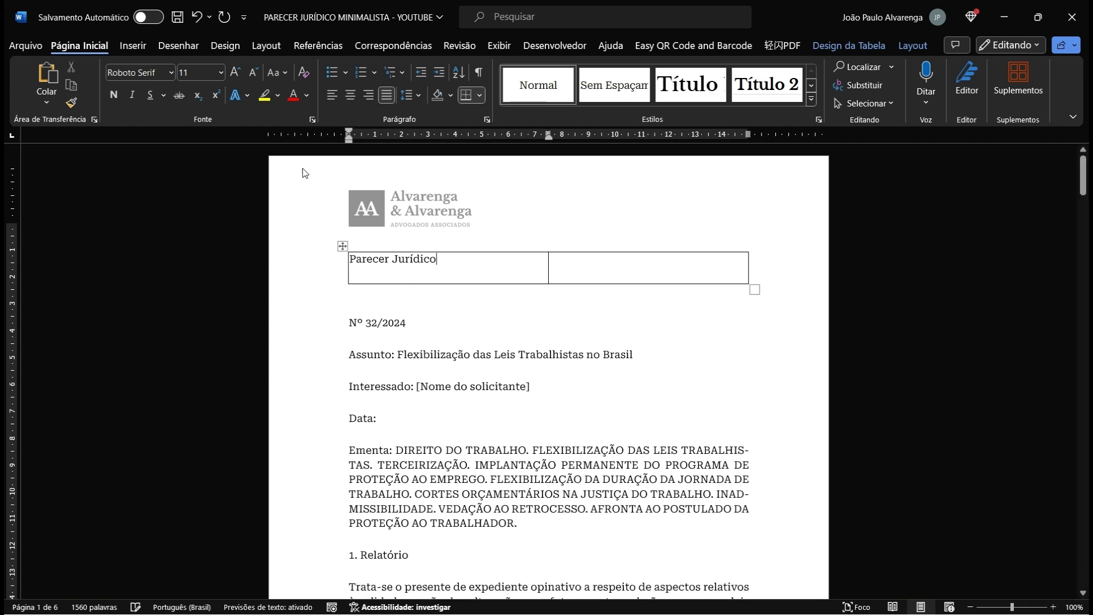
click(417, 98)
click(433, 268)
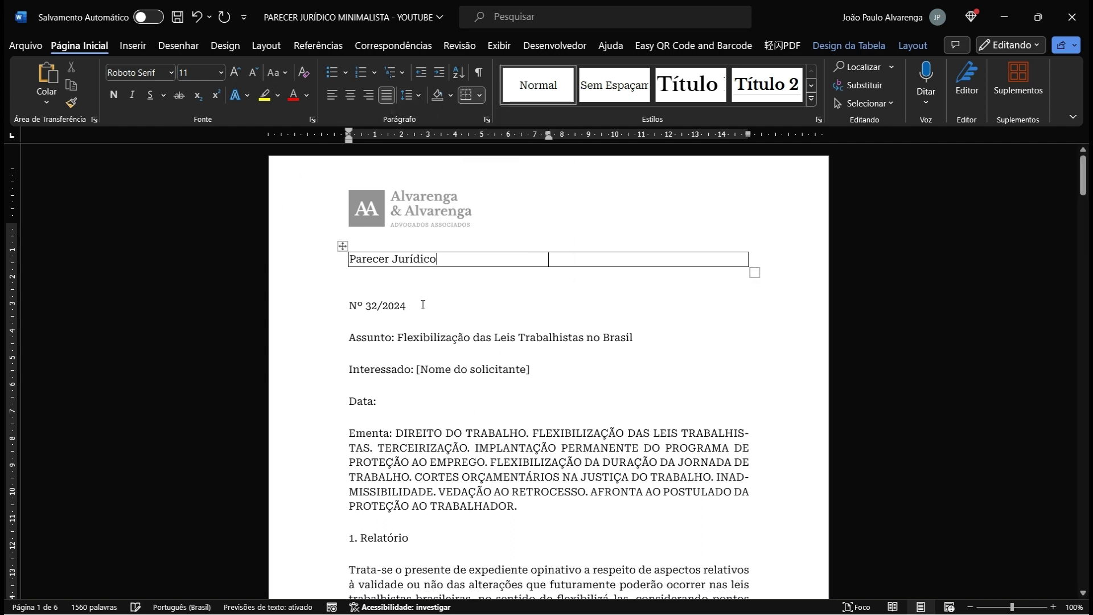
Step: Move "Nº 32/2024" into the table's second cell without a trailing empty line
drag(422, 306, 354, 308)
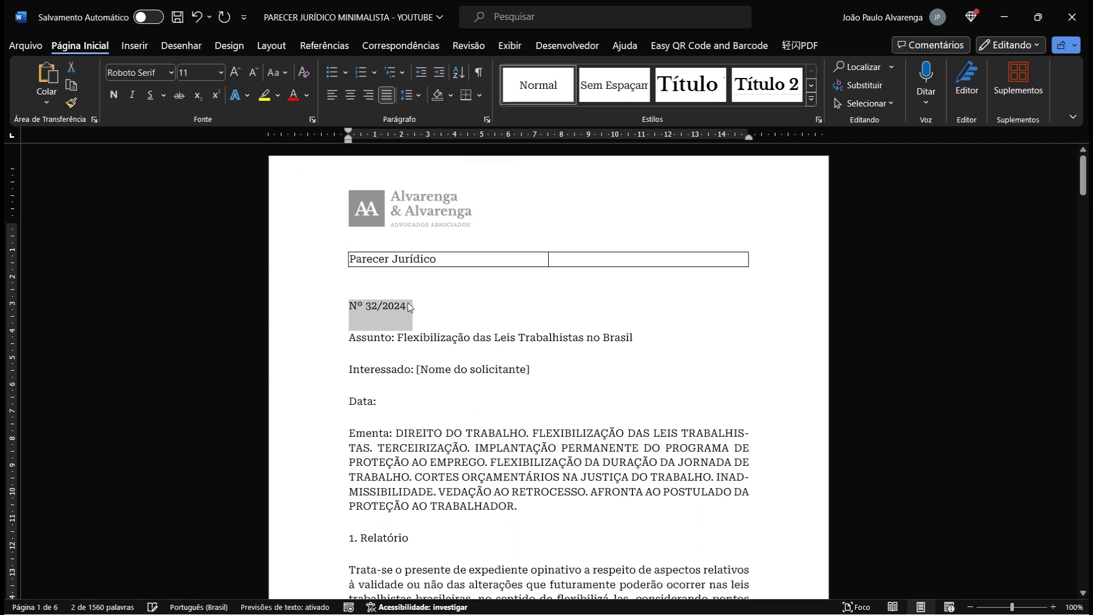
key(ctrl+x)
click(590, 259)
key(ctrl+v)
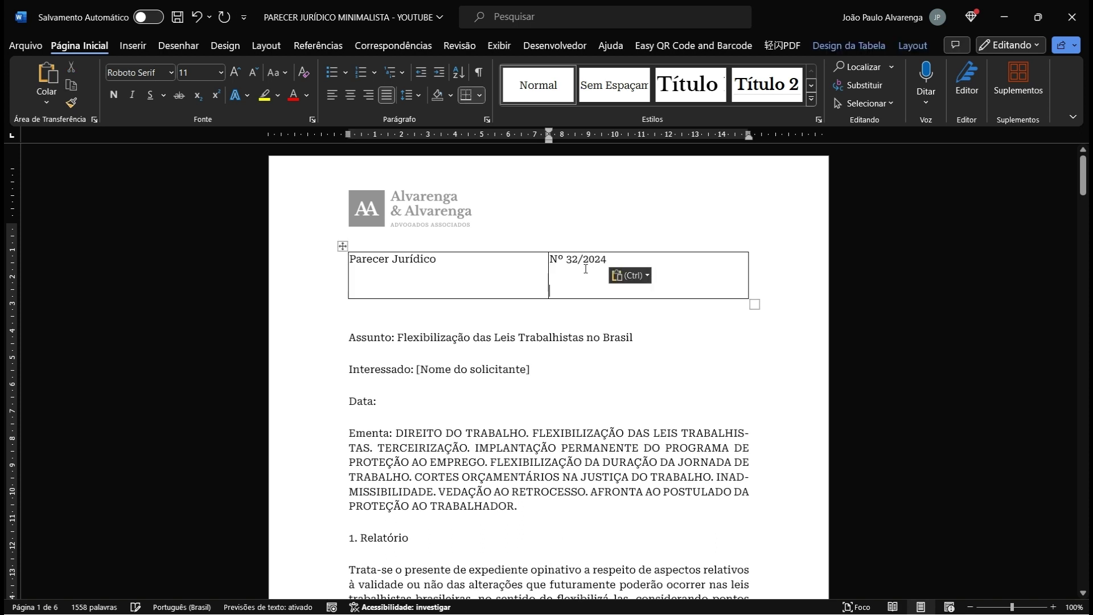
key(BackSpace)
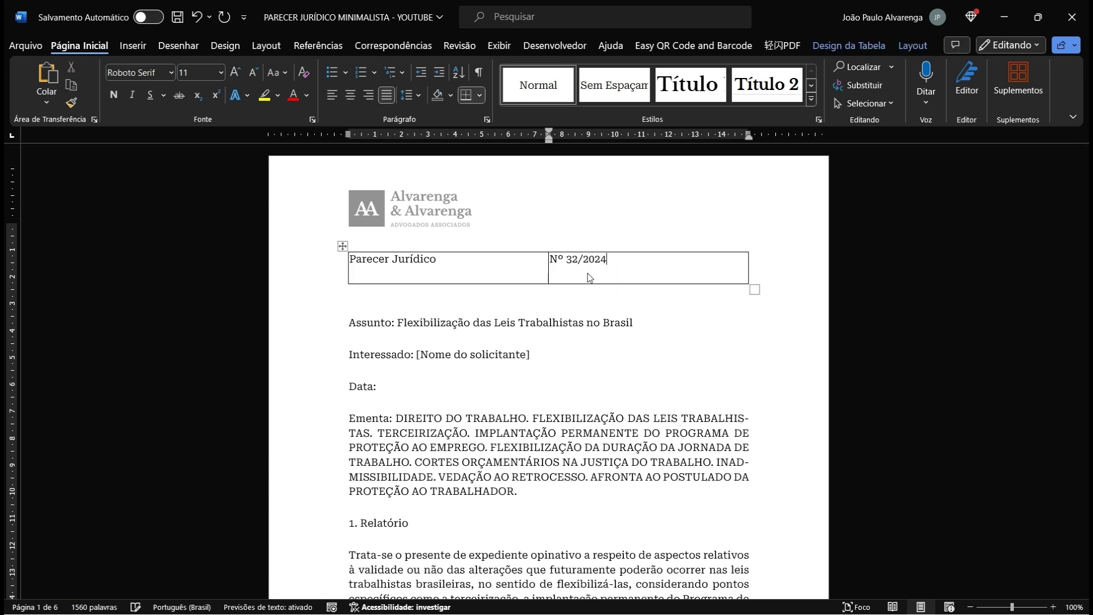
Step: Format "Nº 32/2024" in the second cell as centred, bold, 10 pt, with 1,0 line spacing and no space after the paragraph
click(350, 95)
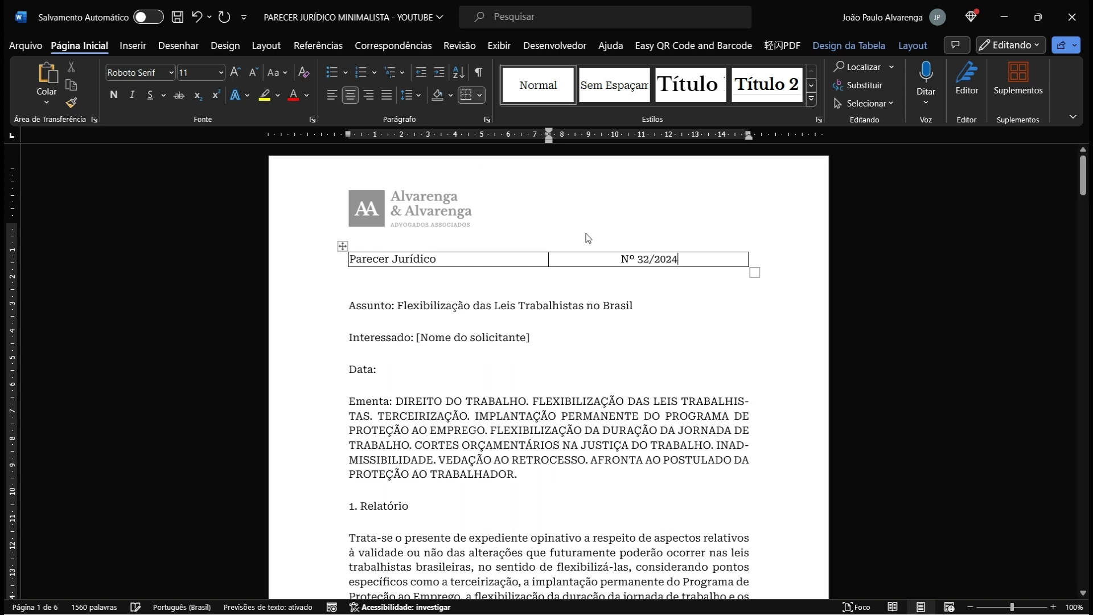
click(601, 259)
drag(620, 259, 678, 259)
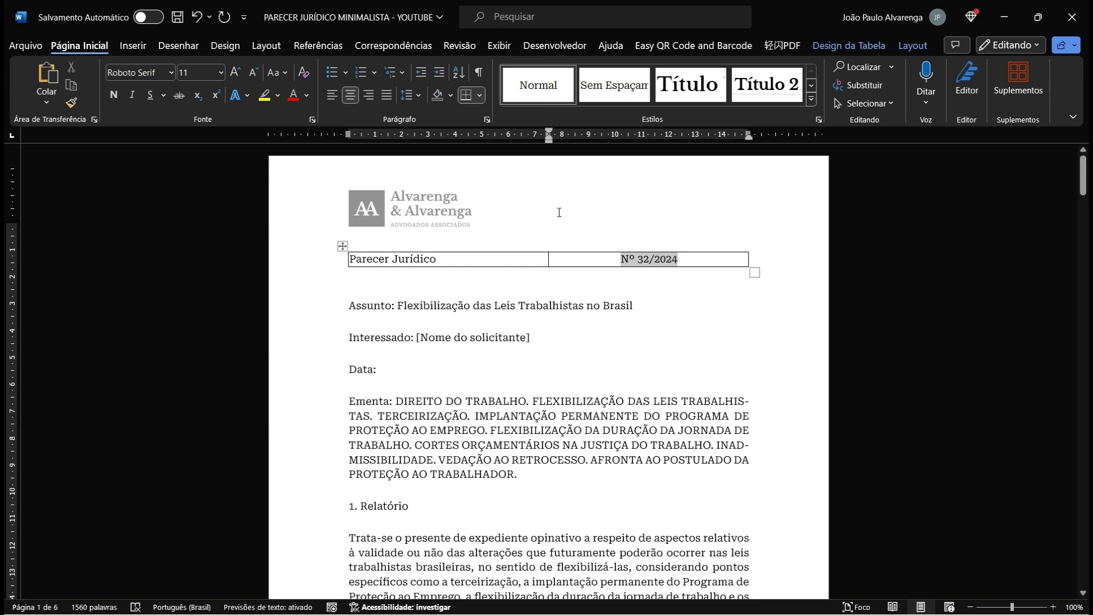
click(114, 95)
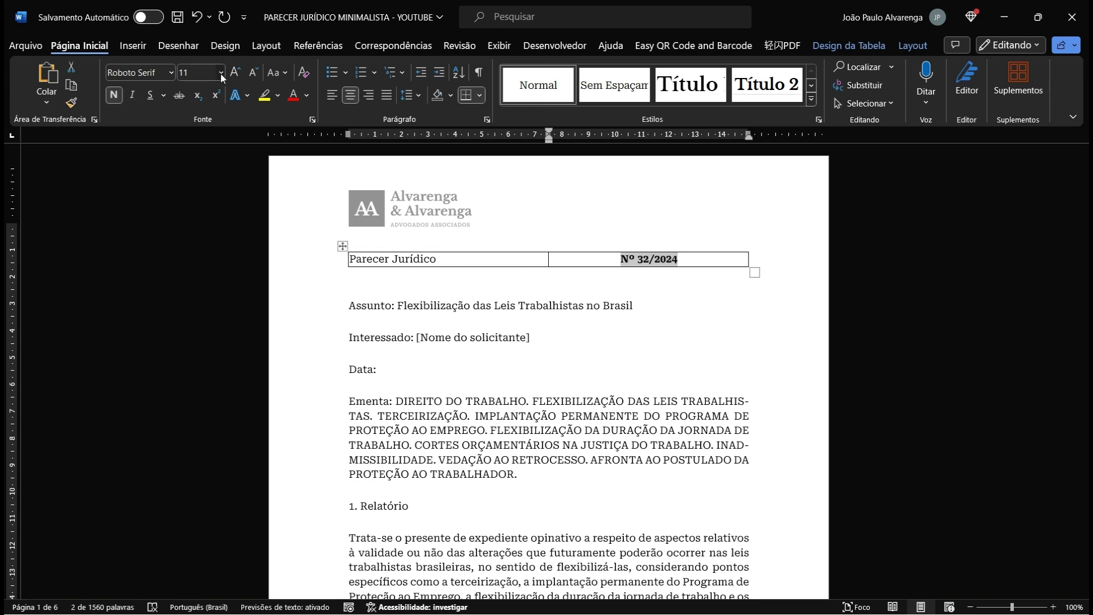
click(221, 72)
click(192, 124)
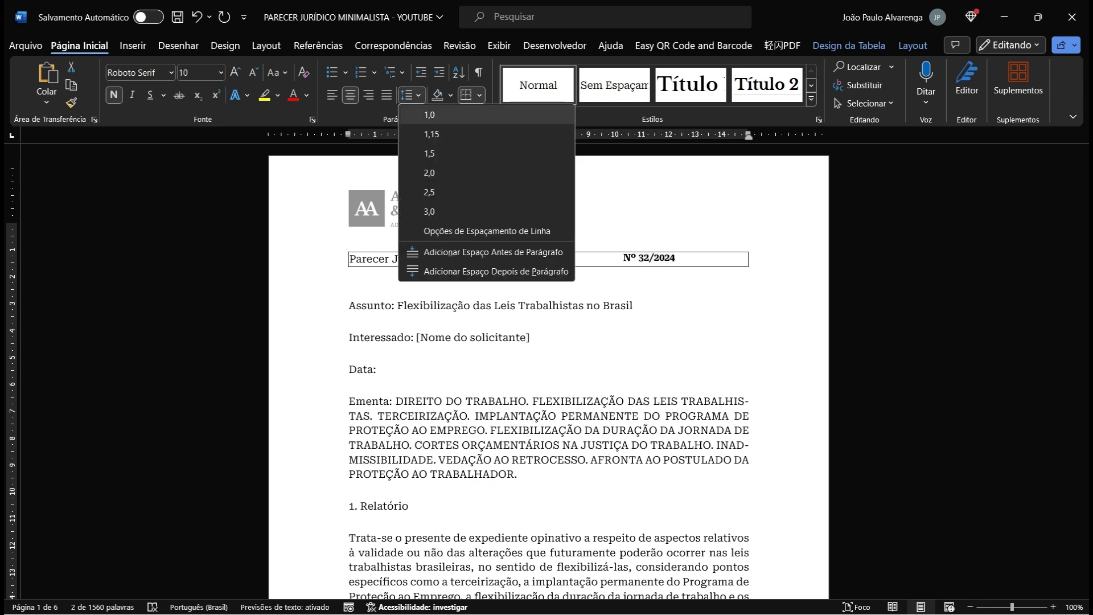
click(439, 114)
click(456, 259)
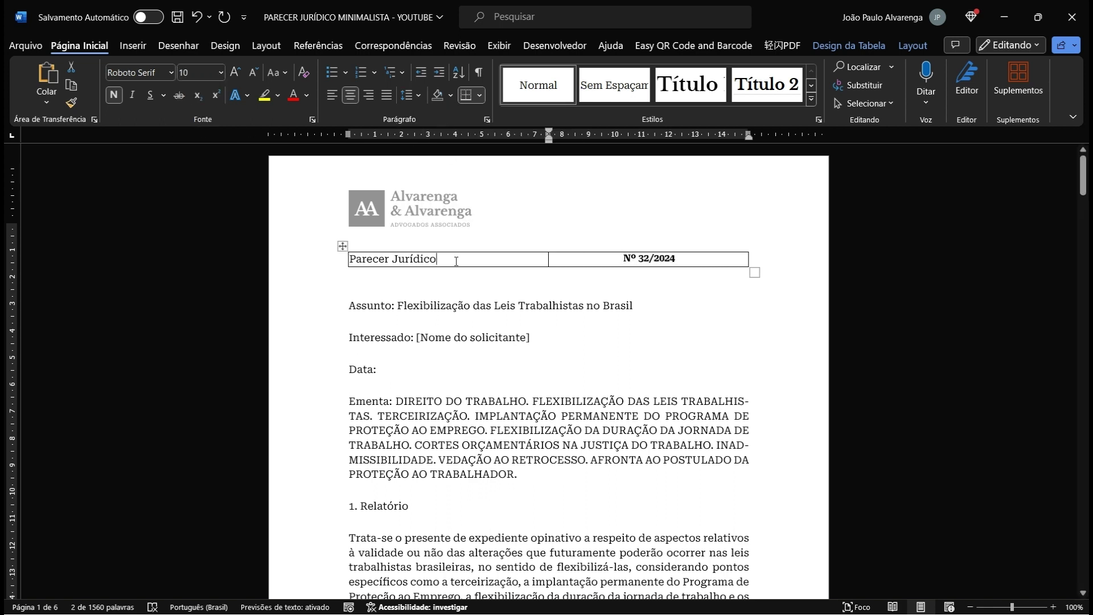
Step: Apply the Título 1 style to "Parecer Jurídico" in the first cell and remove the space after its paragraph
click(687, 98)
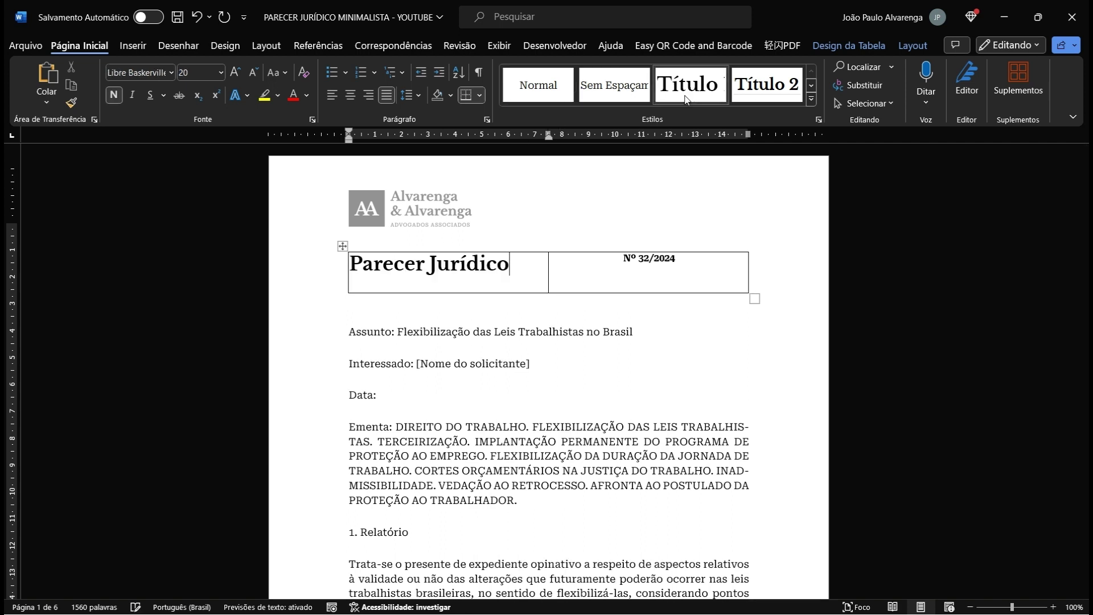
click(419, 94)
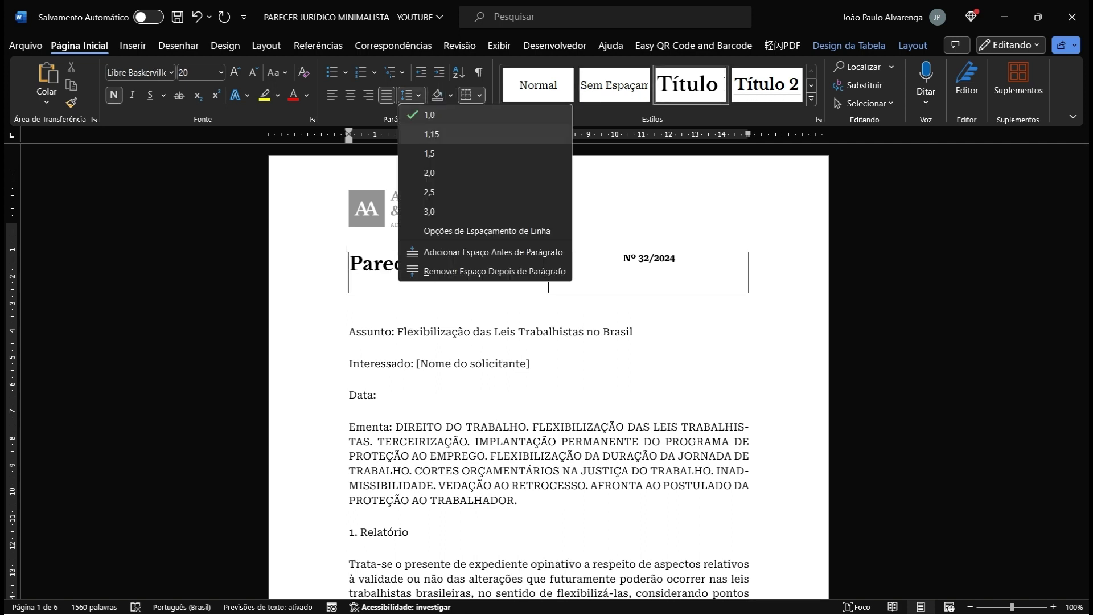
click(439, 114)
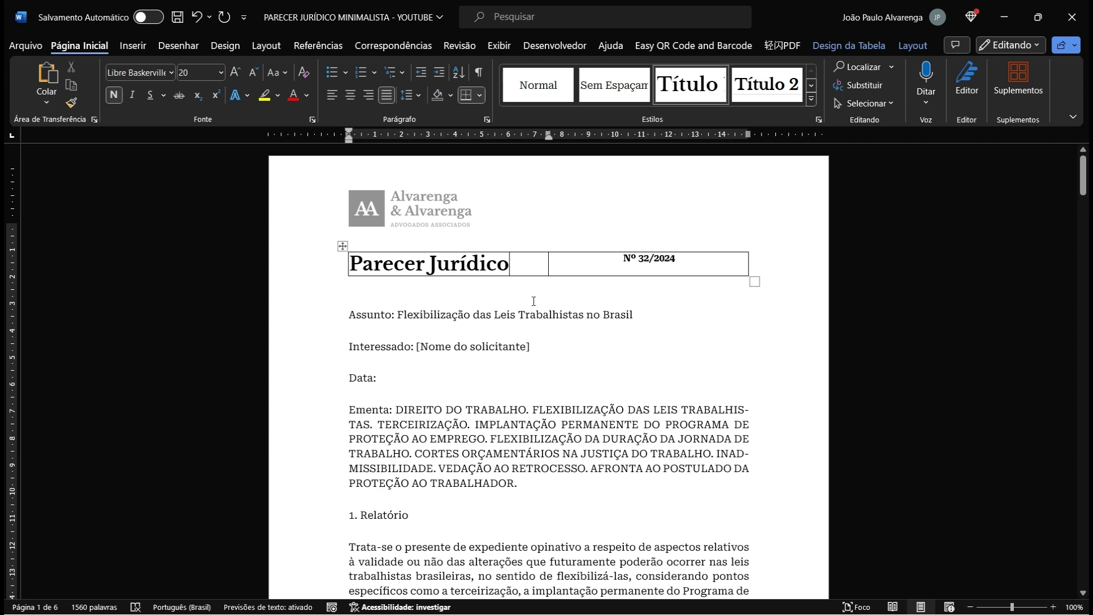
Step: Reduce the font size of "Nº 32/2024" in the second cell to 9 pt
click(581, 266)
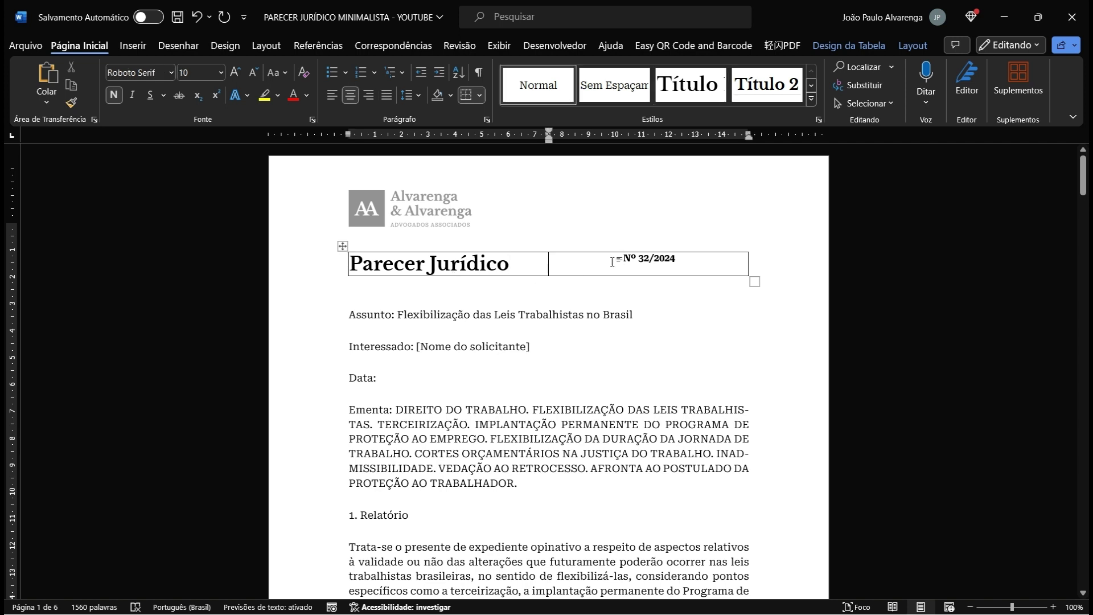
drag(619, 259, 676, 259)
click(221, 72)
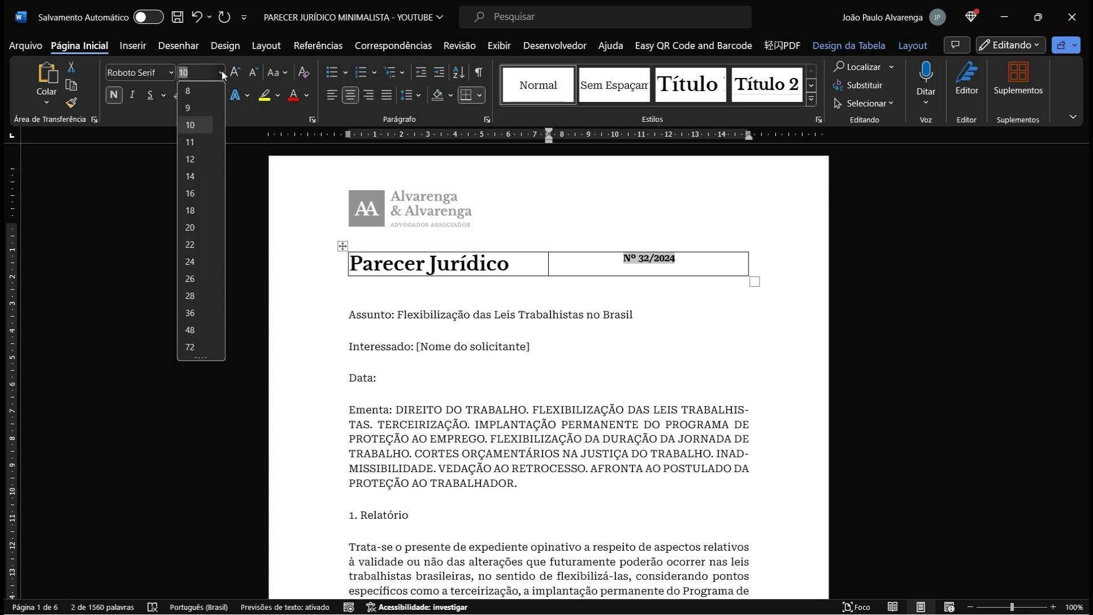
click(188, 107)
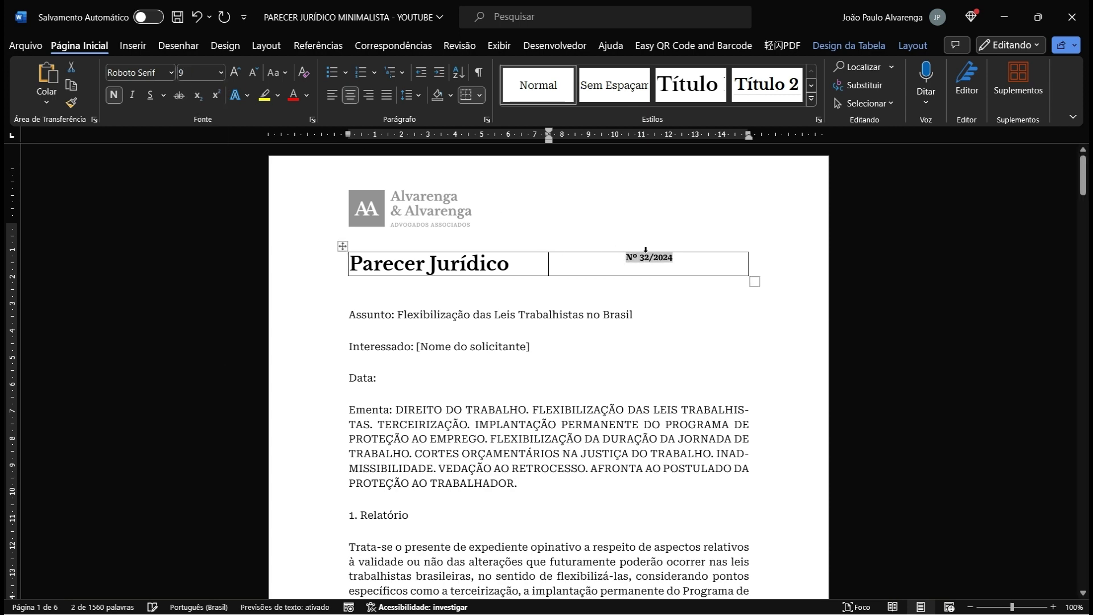
Step: Centre "Nº 32/2024" vertically in its cell and narrow the second column to fit closely around the number
click(687, 268)
right_click(687, 268)
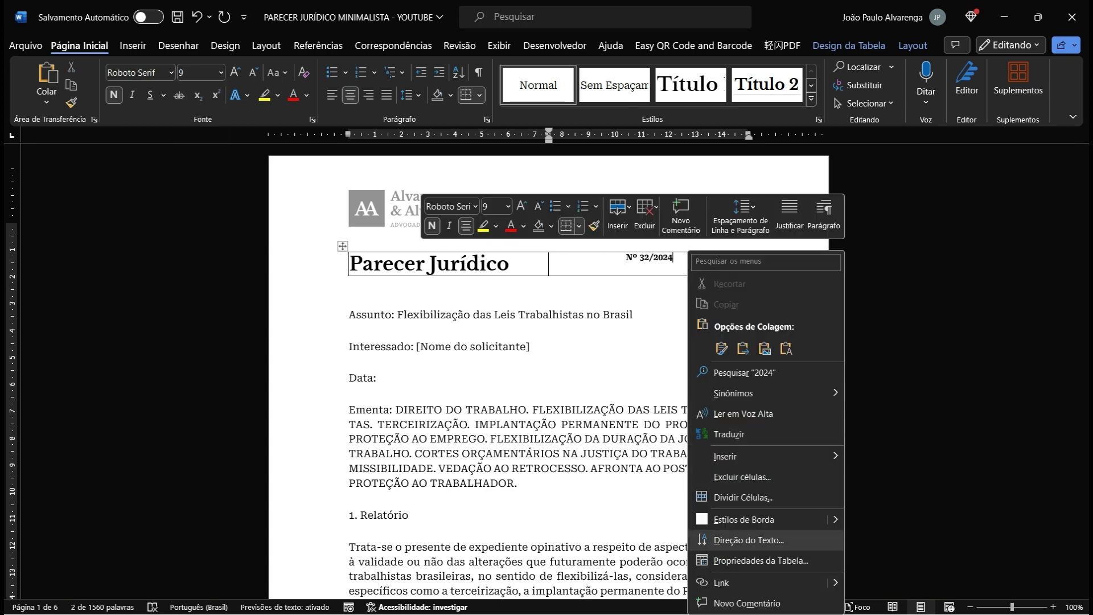
click(753, 561)
click(477, 255)
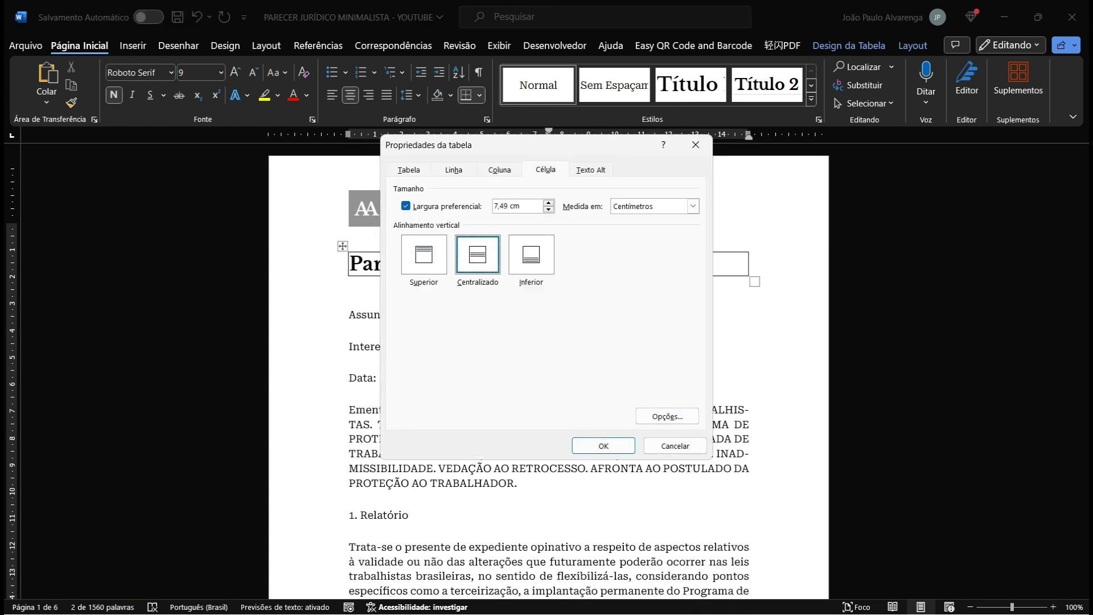
click(598, 446)
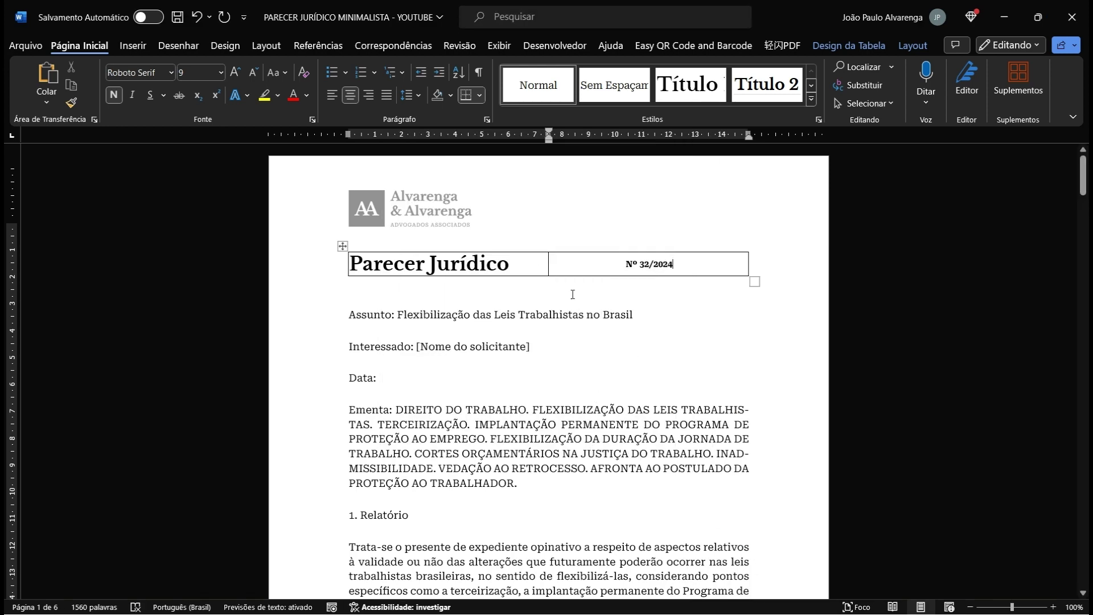
drag(549, 262, 673, 274)
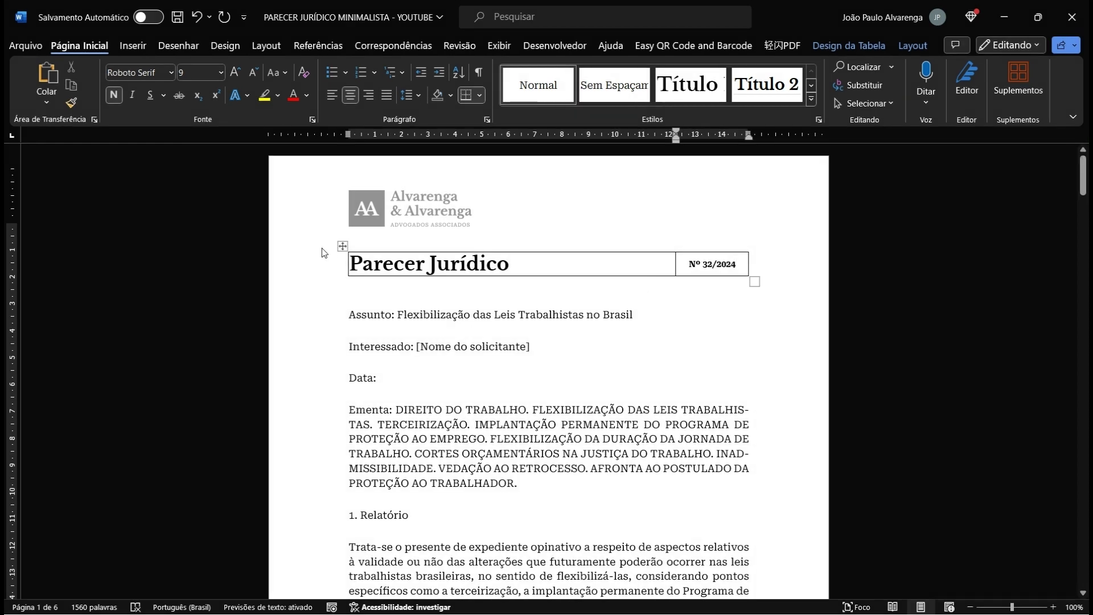
Step: Remove all borders from the header table holding the title and number
click(346, 249)
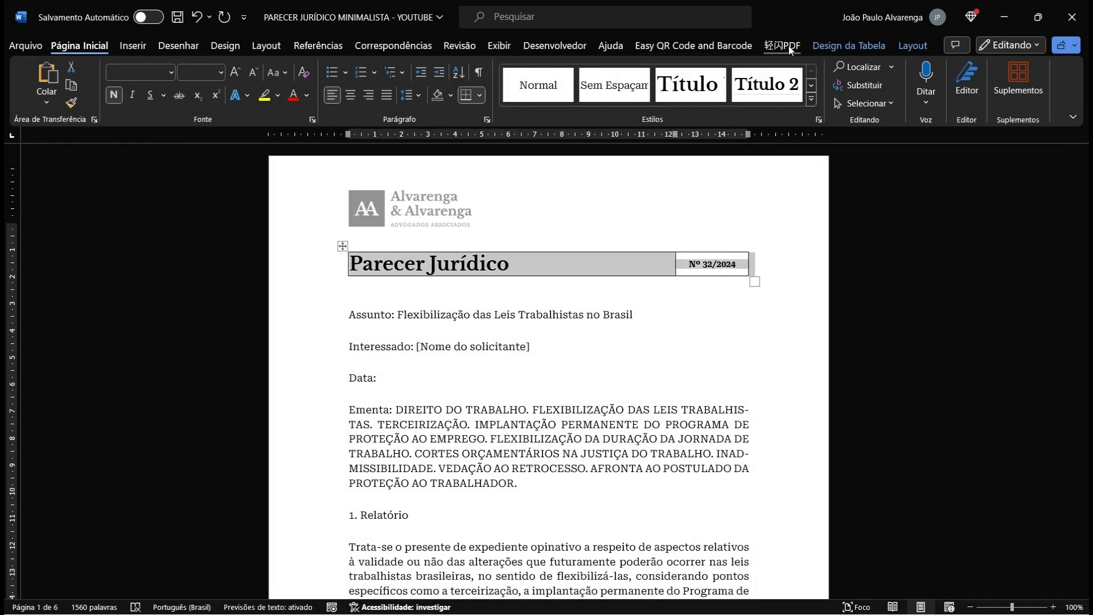
click(824, 48)
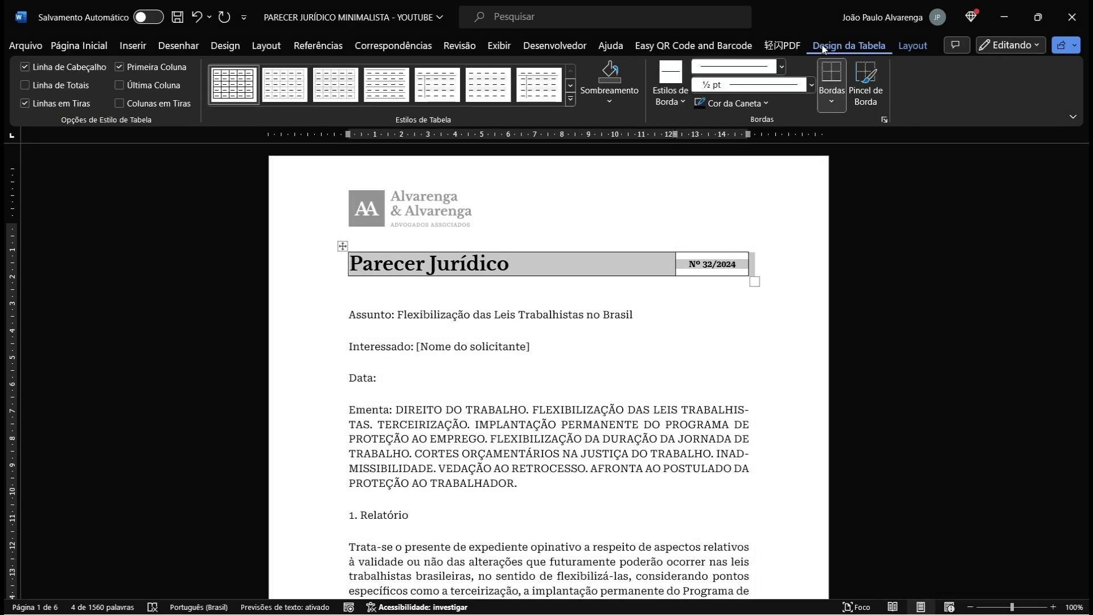
click(836, 105)
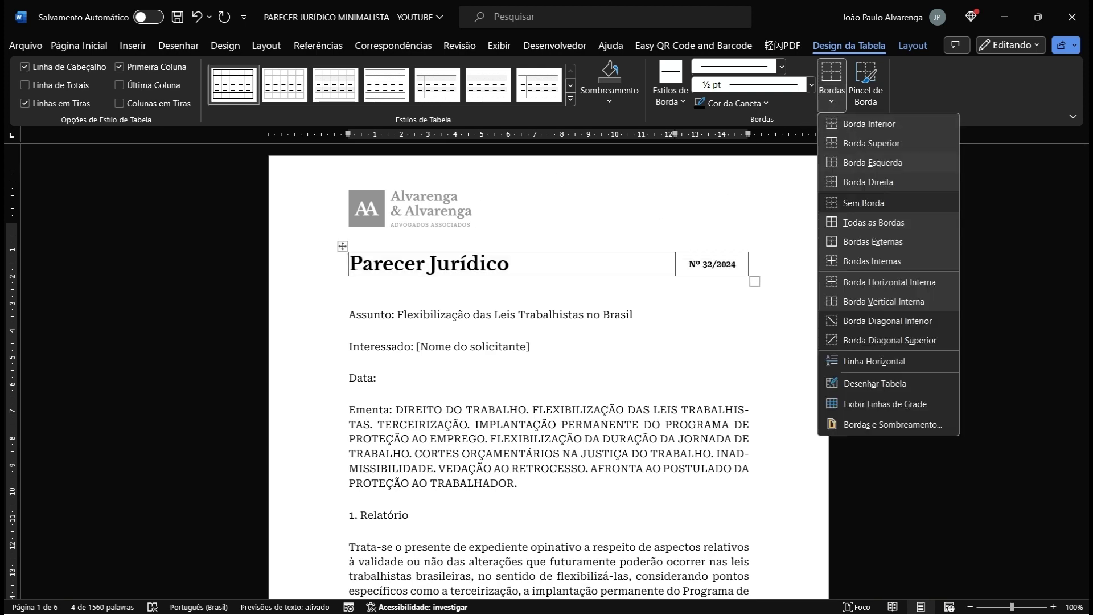
click(854, 203)
click(722, 301)
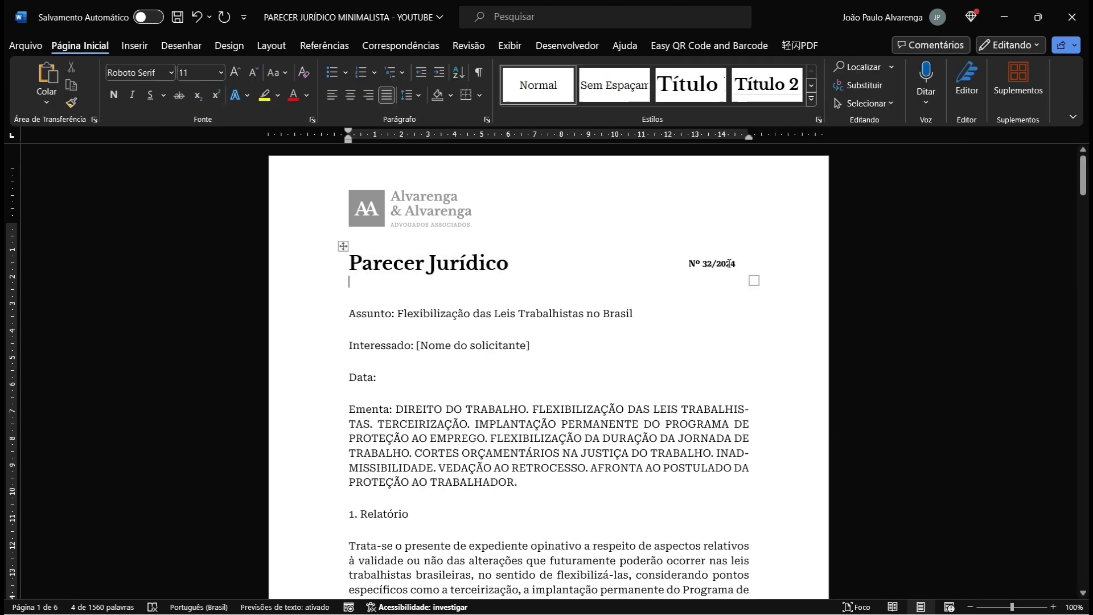
Step: Shade the "Nº 32/2024" cell with the lightest grey tint of the theme's white
click(688, 260)
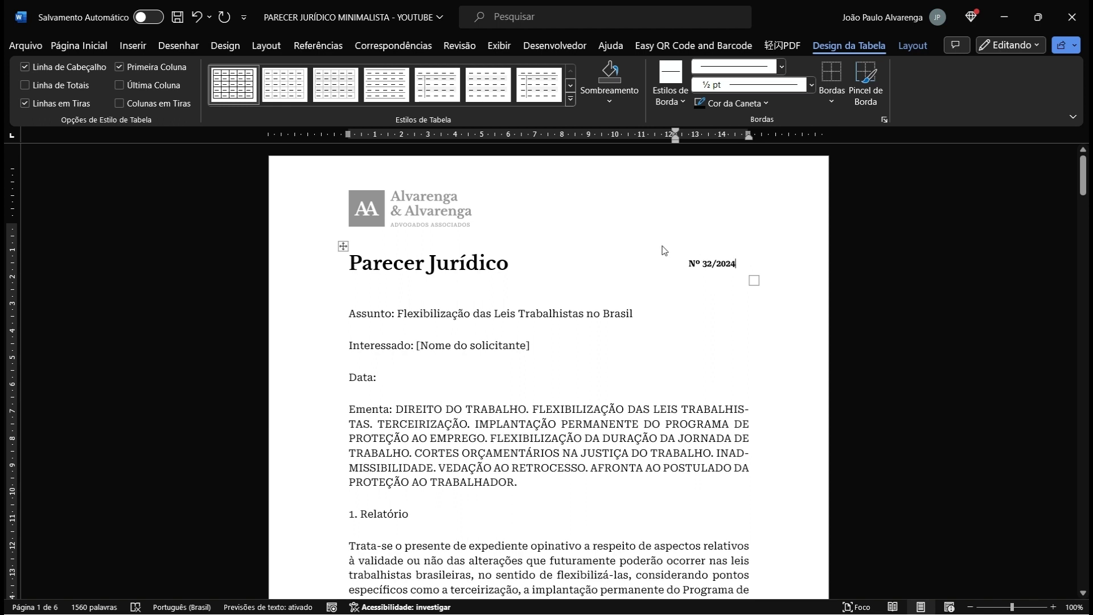
click(610, 102)
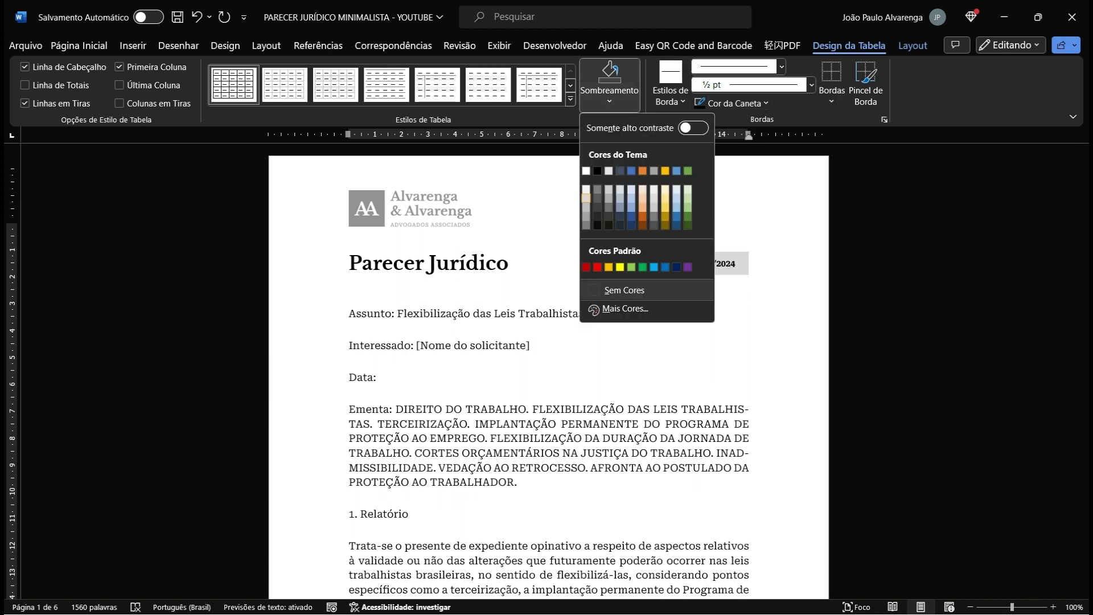
click(586, 190)
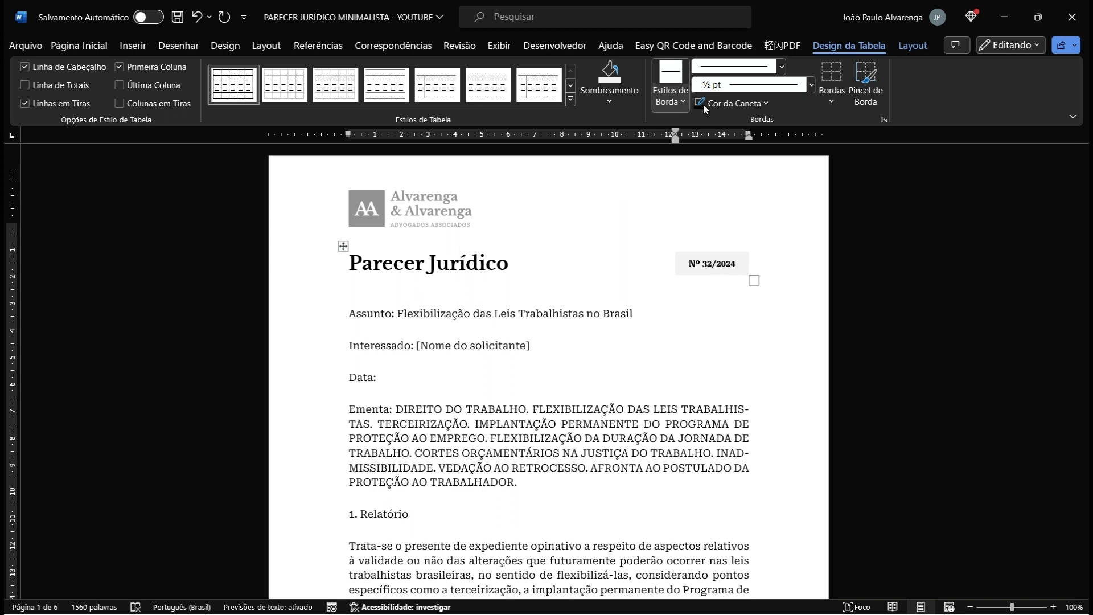
Step: Outline the "Nº 32/2024" cell on all sides with a light grey ½ pt border
click(767, 103)
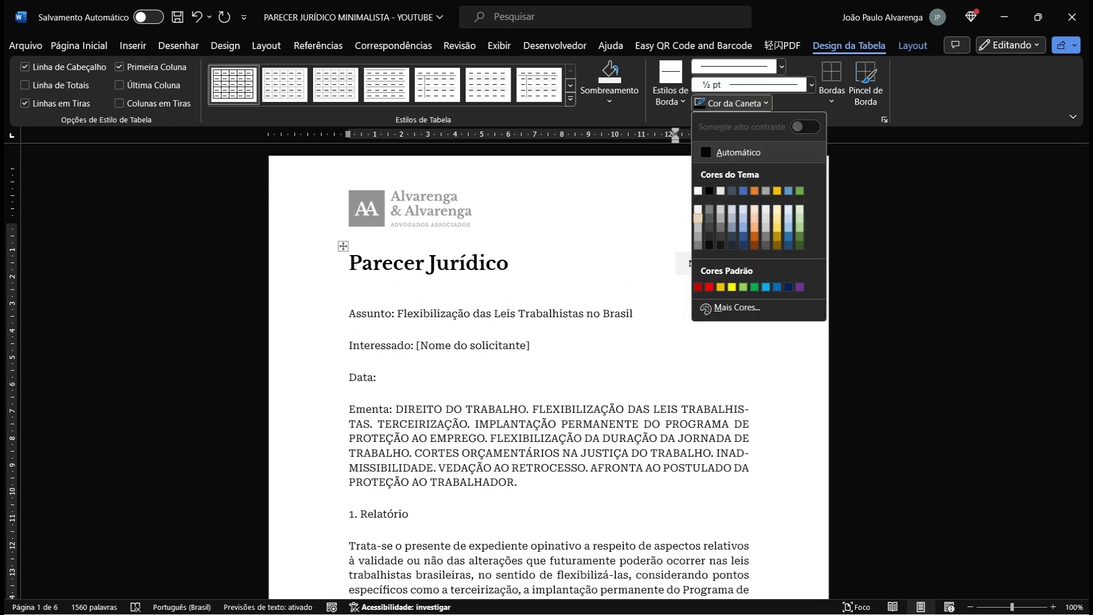
click(698, 218)
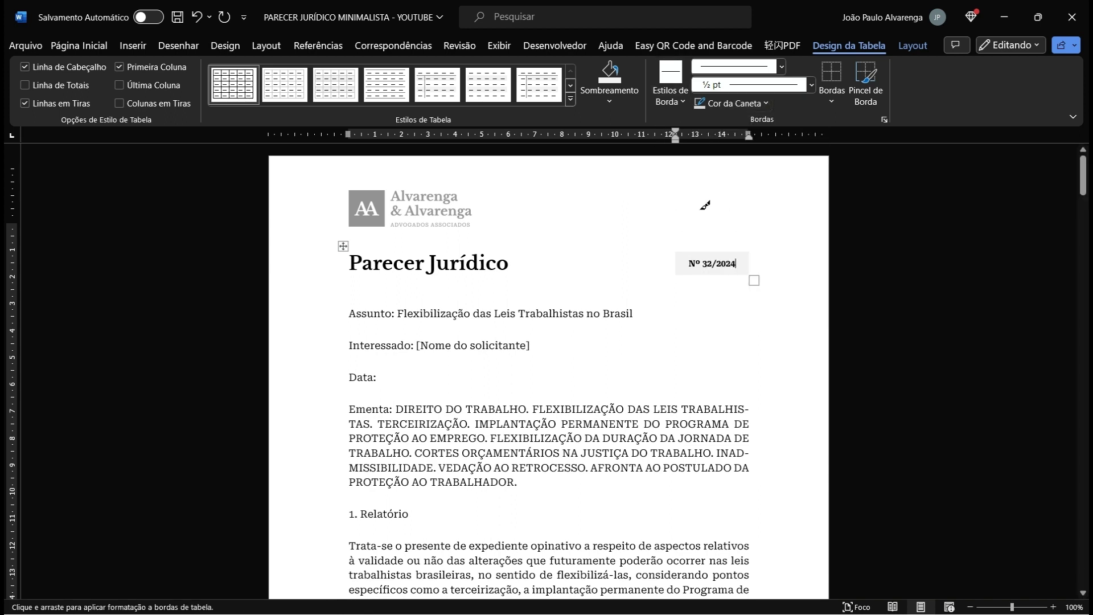
click(830, 102)
click(874, 222)
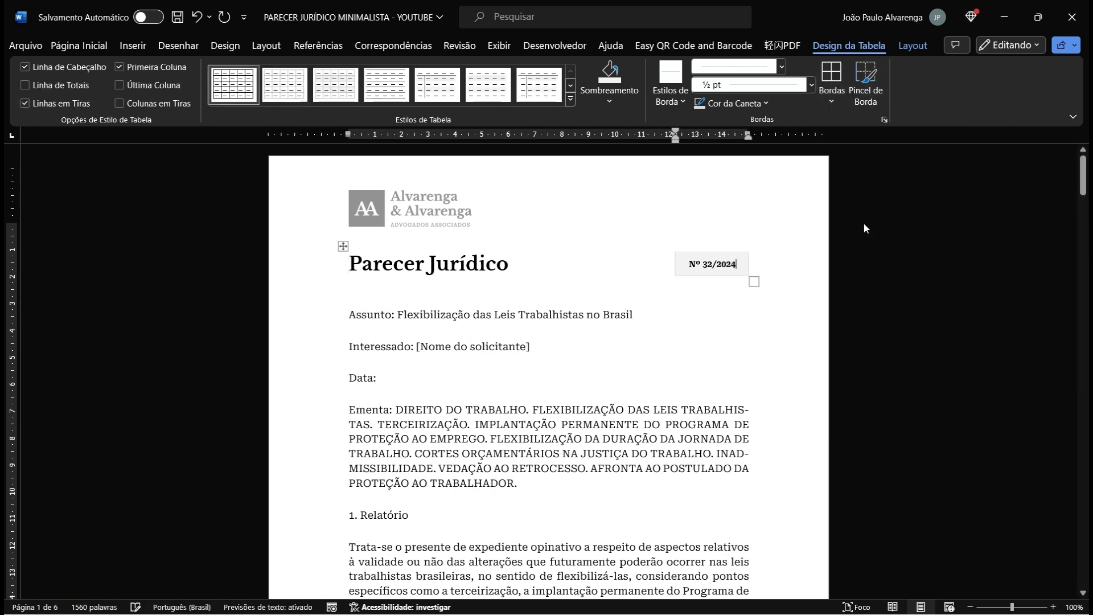
Step: Add two empty paragraphs between the header table and the "Assunto" line
click(548, 291)
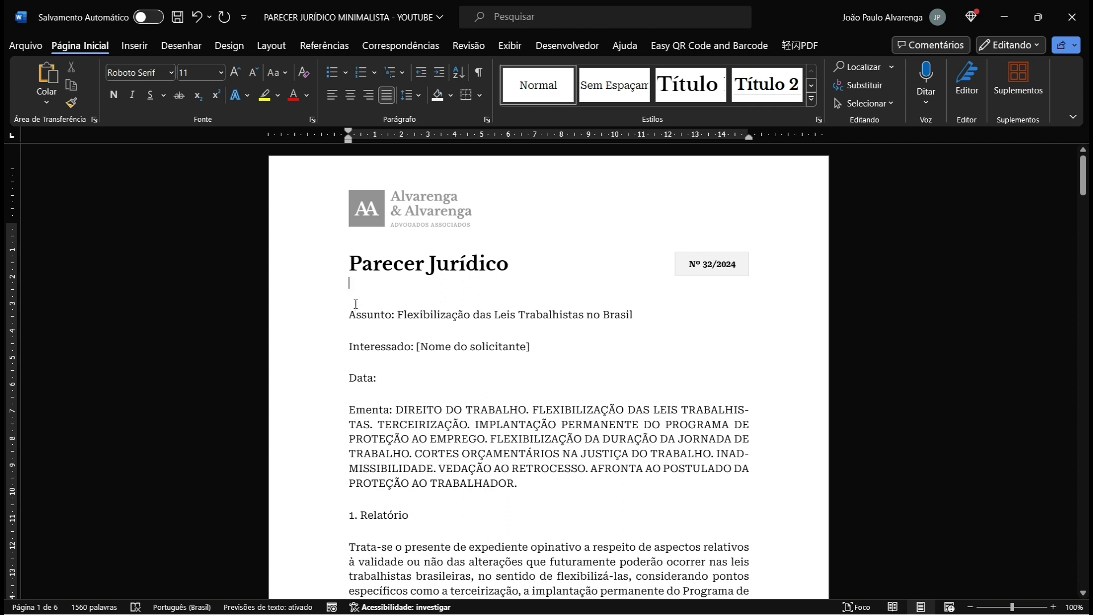
key(Return)
key(Return)
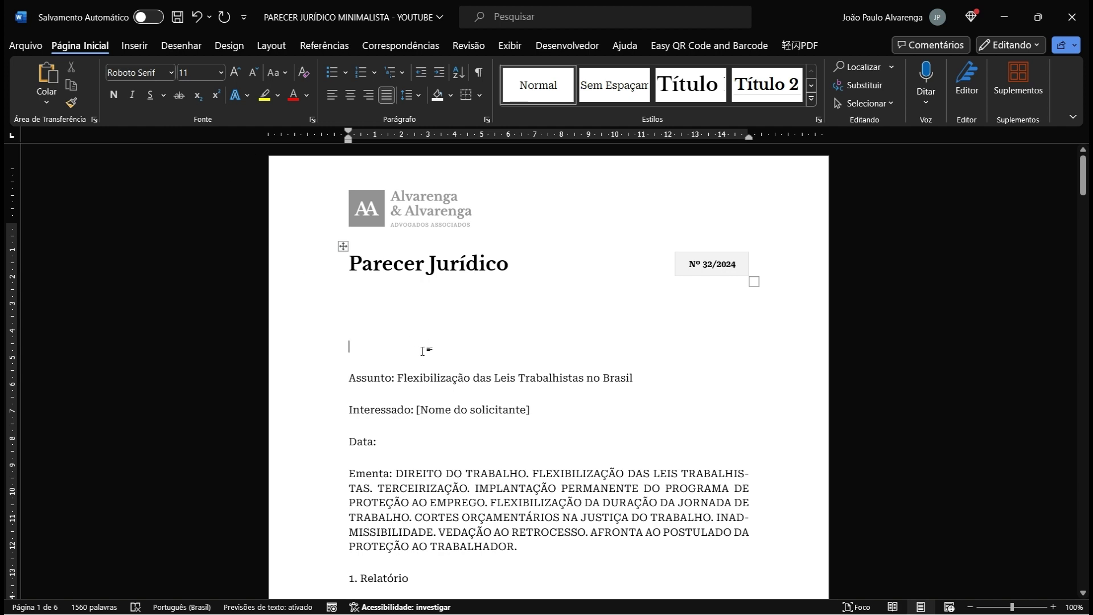
Step: Examine the Assunto, Interessado, Data and Ementa entries and the remaining content of page 1
drag(348, 380, 396, 384)
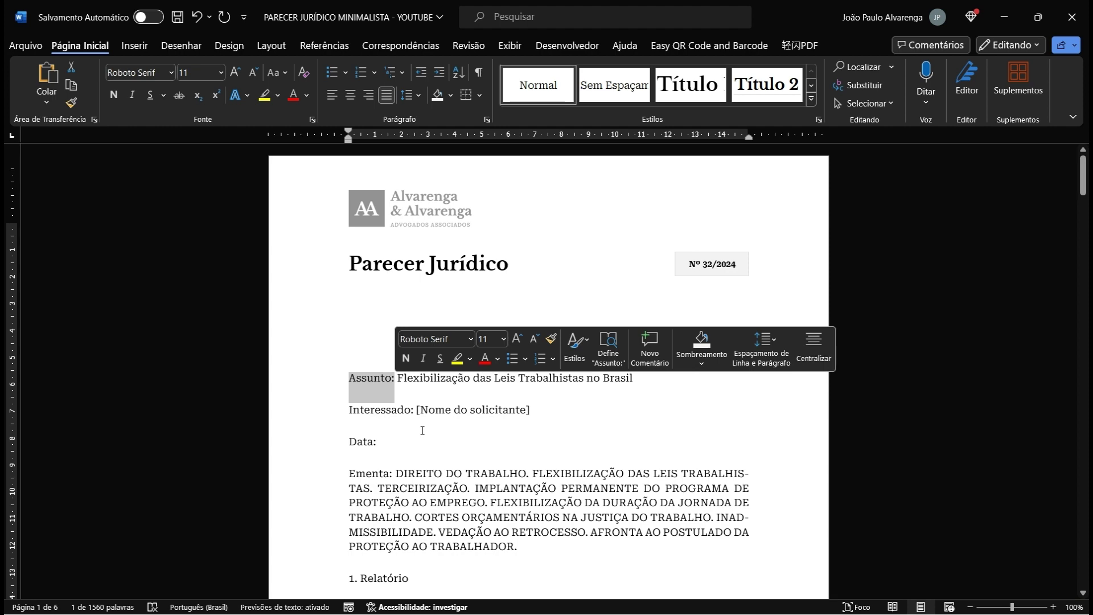
scroll(422, 431, down, 2)
scroll(406, 427, down, 4)
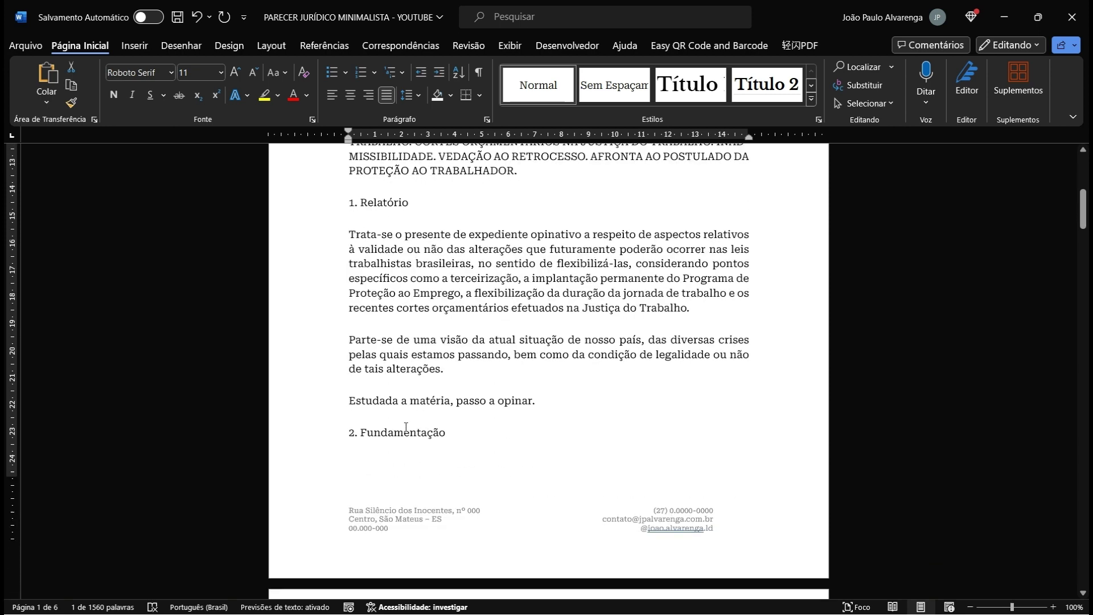
scroll(406, 427, down, 1)
scroll(434, 398, up, 7)
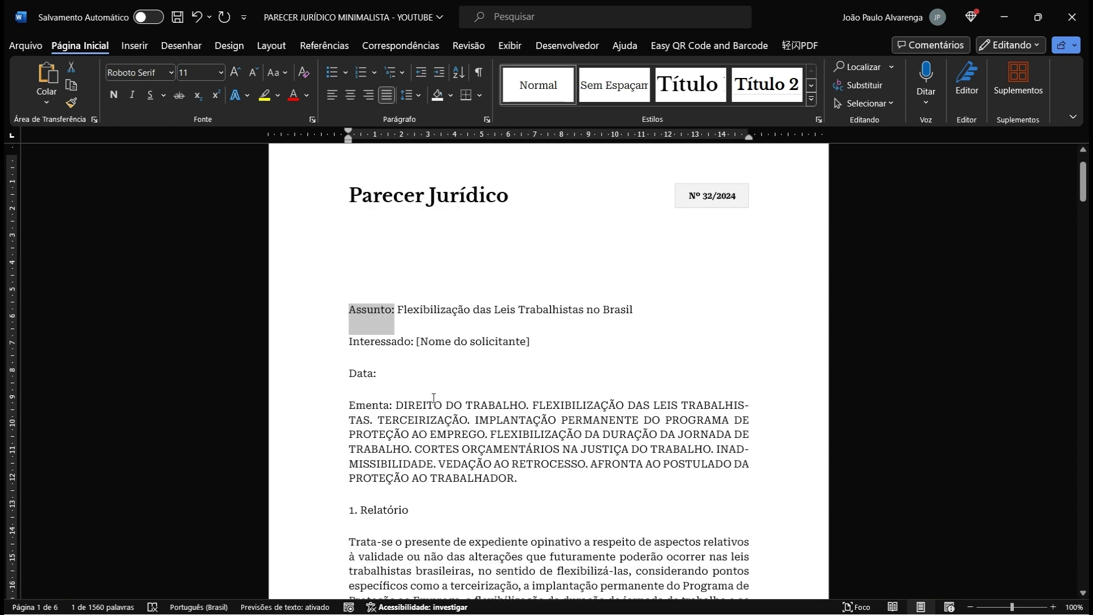
click(389, 385)
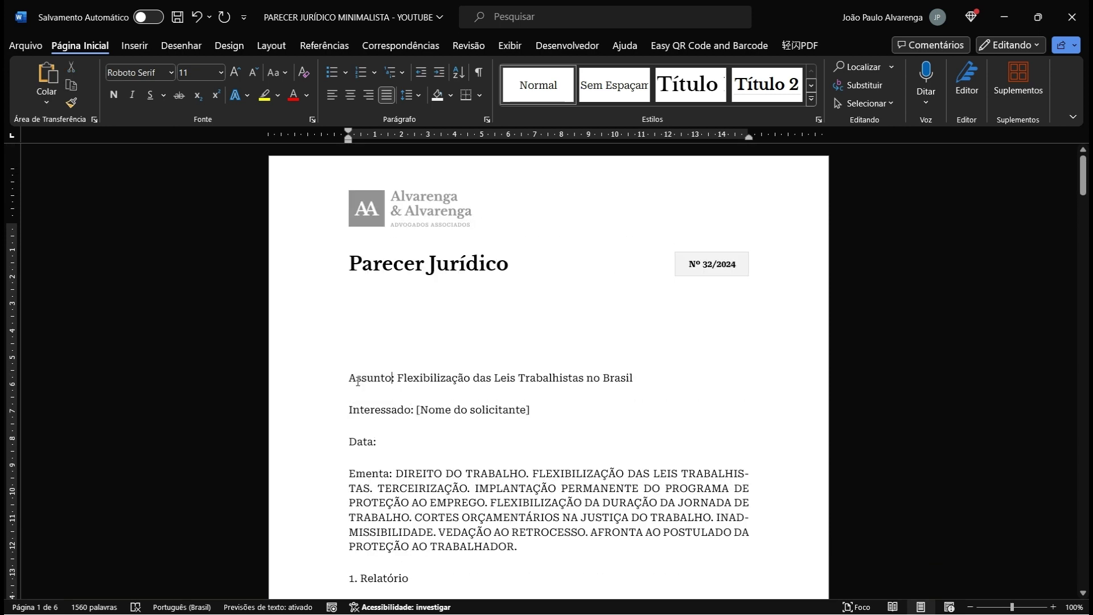
click(347, 346)
drag(348, 377, 536, 548)
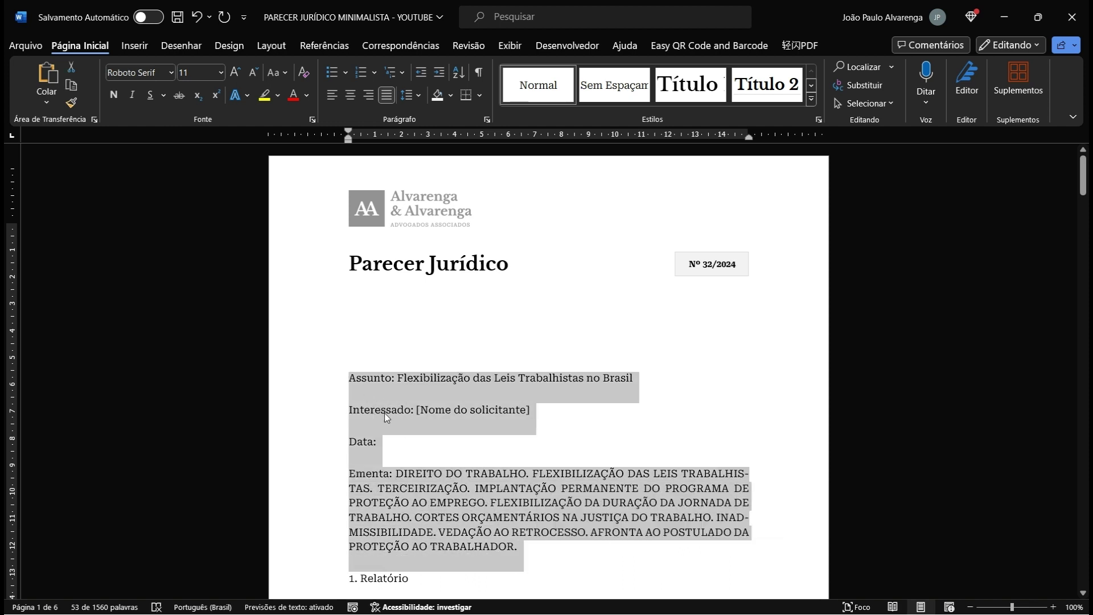
Step: Insert a table of two columns and four rows in the empty paragraph above "Assunto"
click(375, 359)
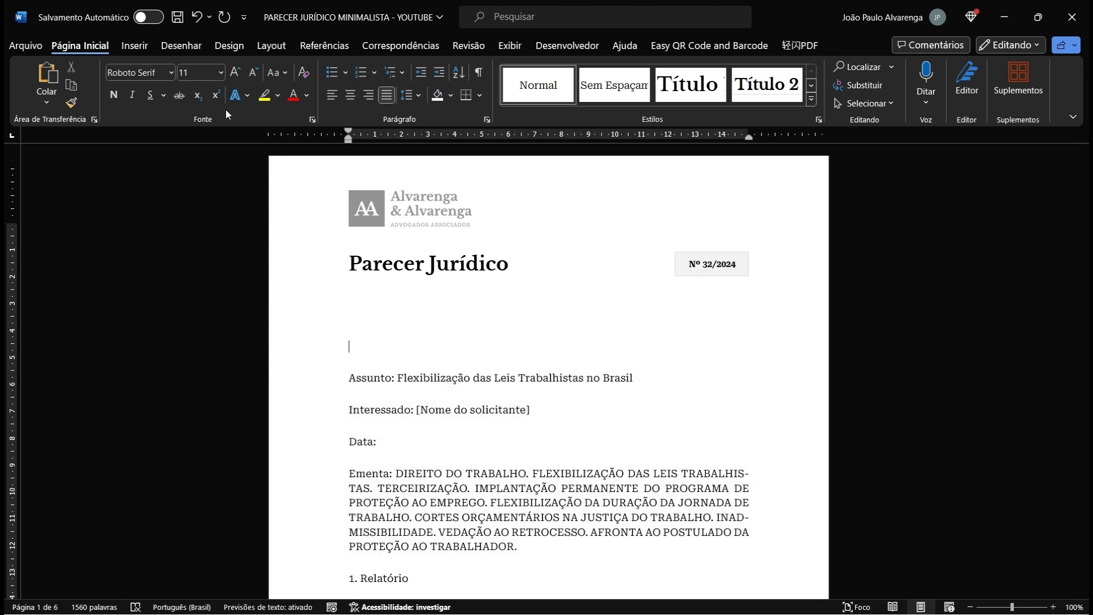
click(140, 54)
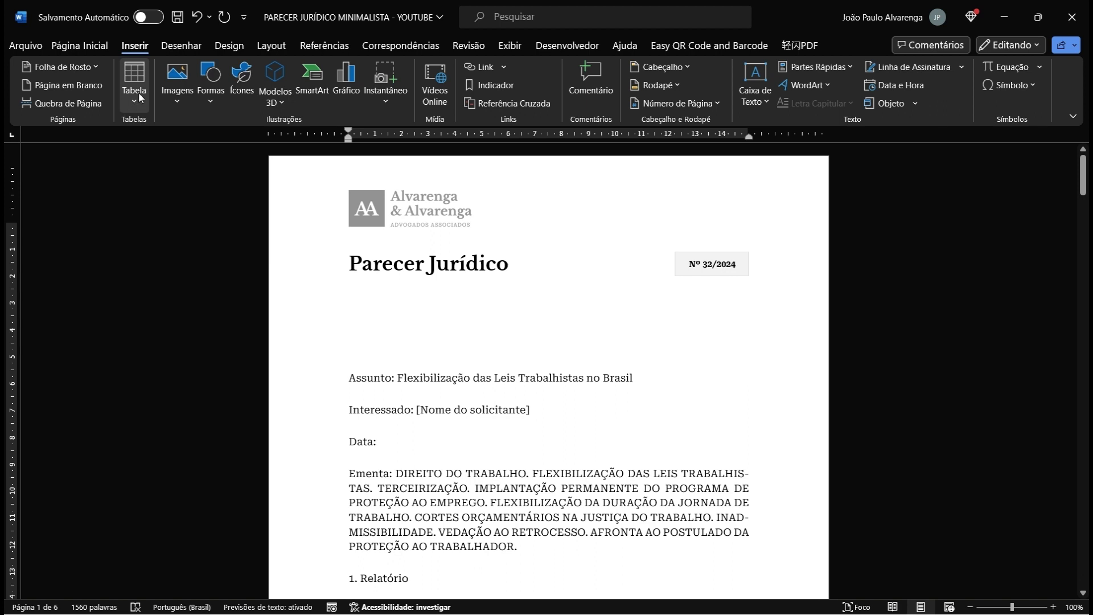
click(140, 97)
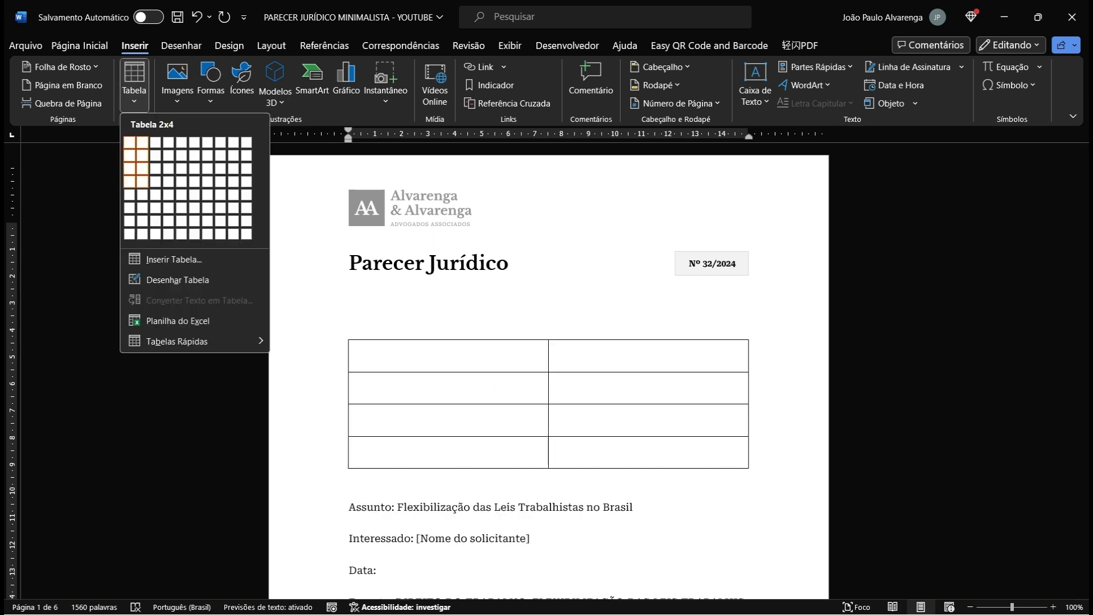
click(142, 182)
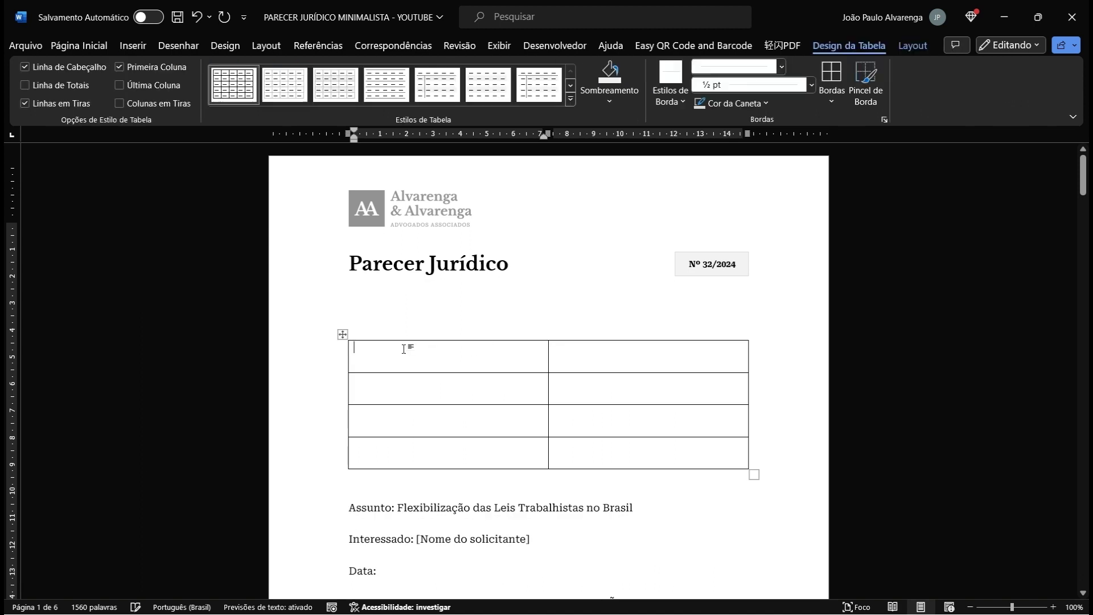
Step: Remove the space after paragraphs in all cells of the new four-row table
drag(403, 349, 617, 453)
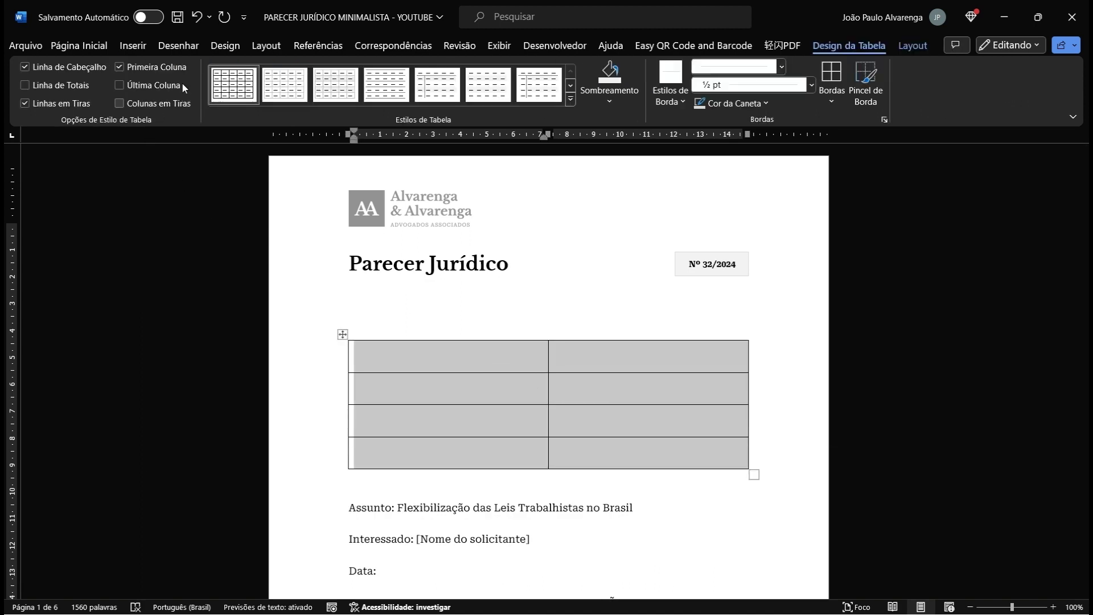
click(80, 47)
click(407, 95)
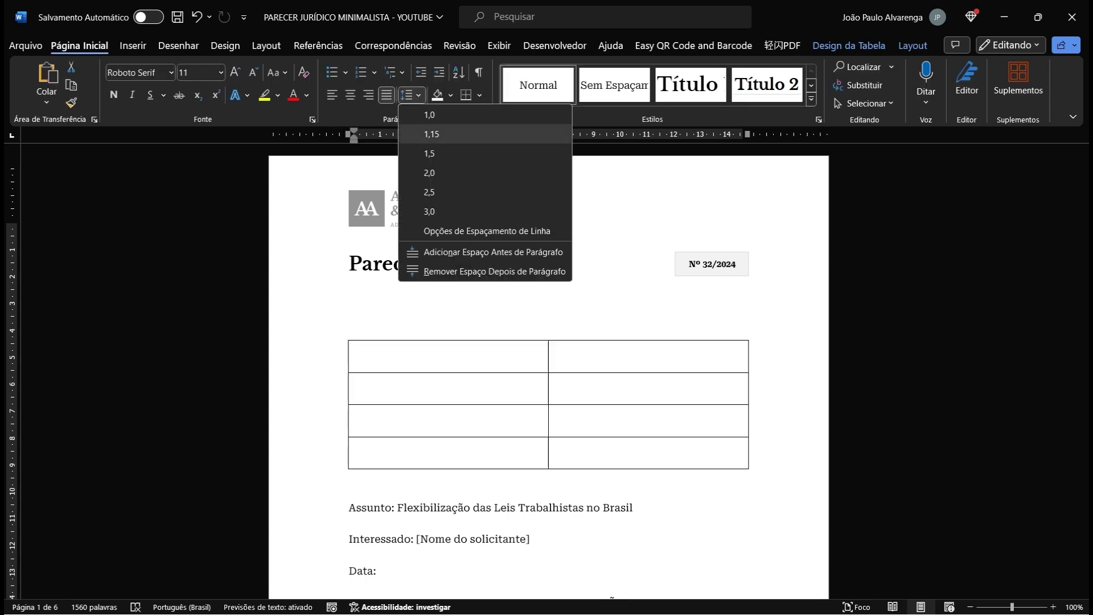
click(472, 271)
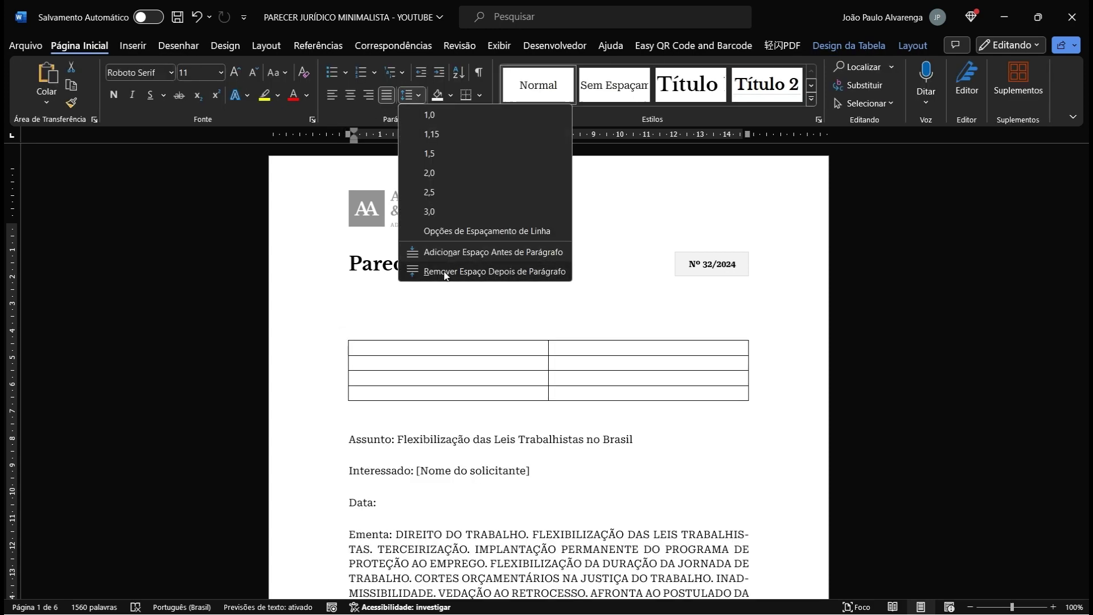
Step: Set the left and right cell margins of the whole four-row table to 0 cm instead of matching the table default
right_click(421, 362)
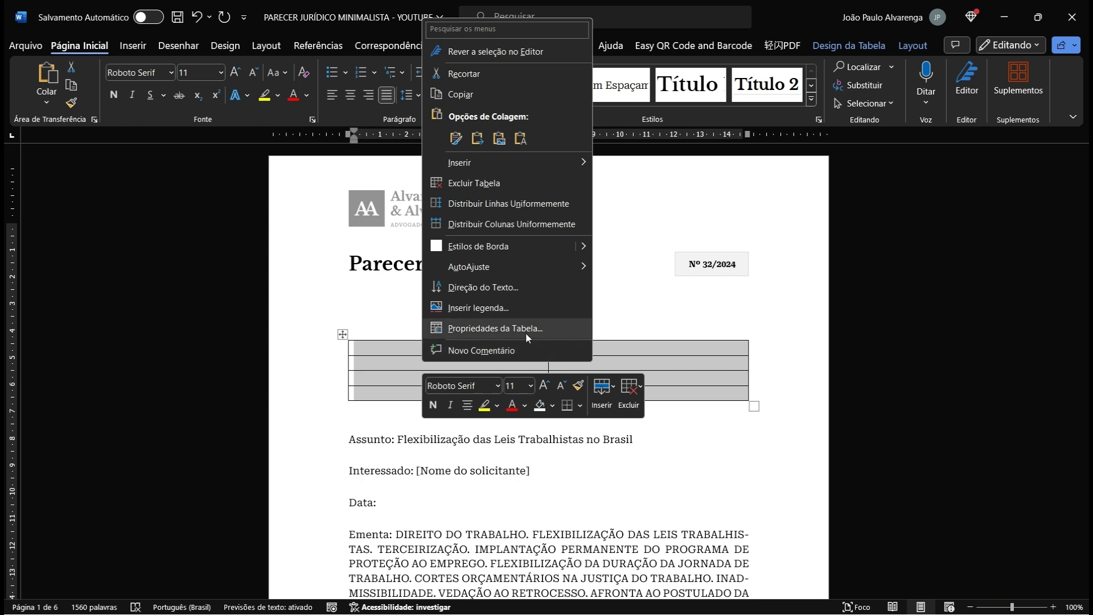
click(525, 333)
click(667, 416)
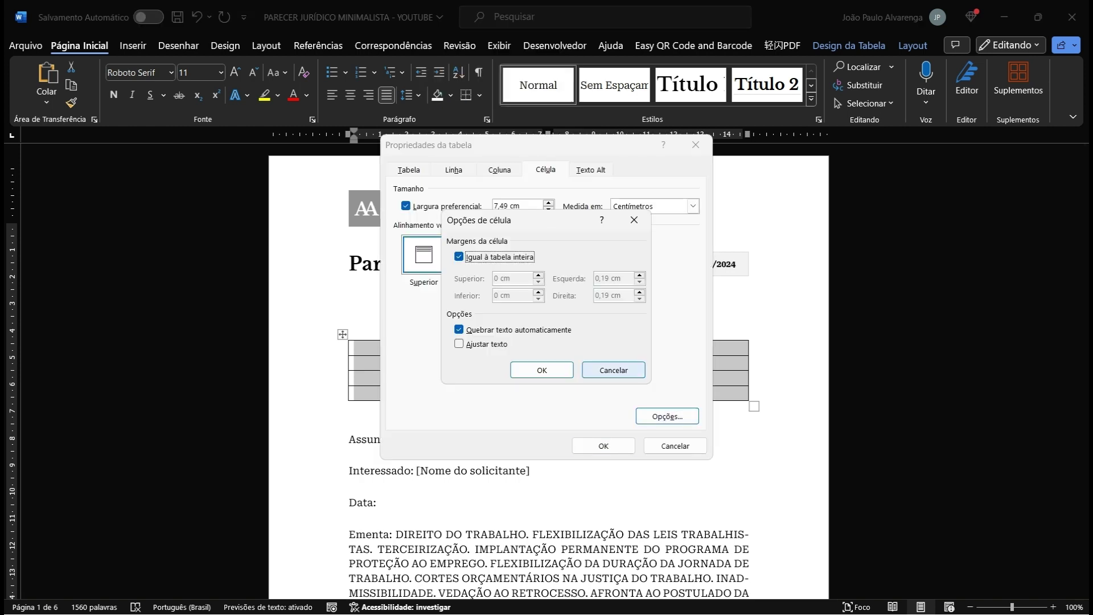
click(459, 257)
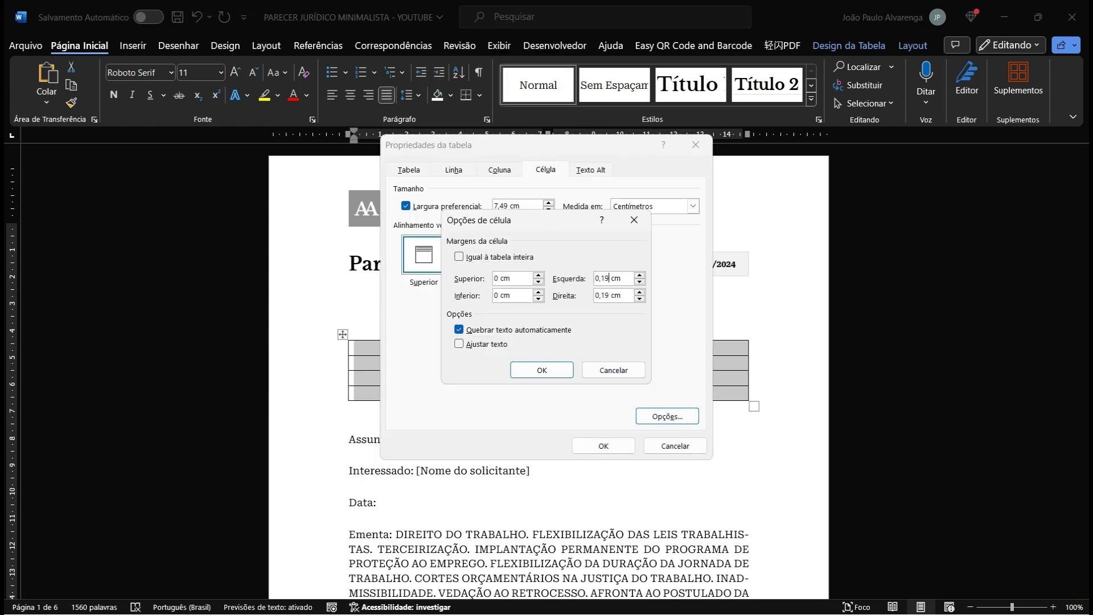
double_click(602, 278)
text(0)
double_click(602, 295)
text(0)
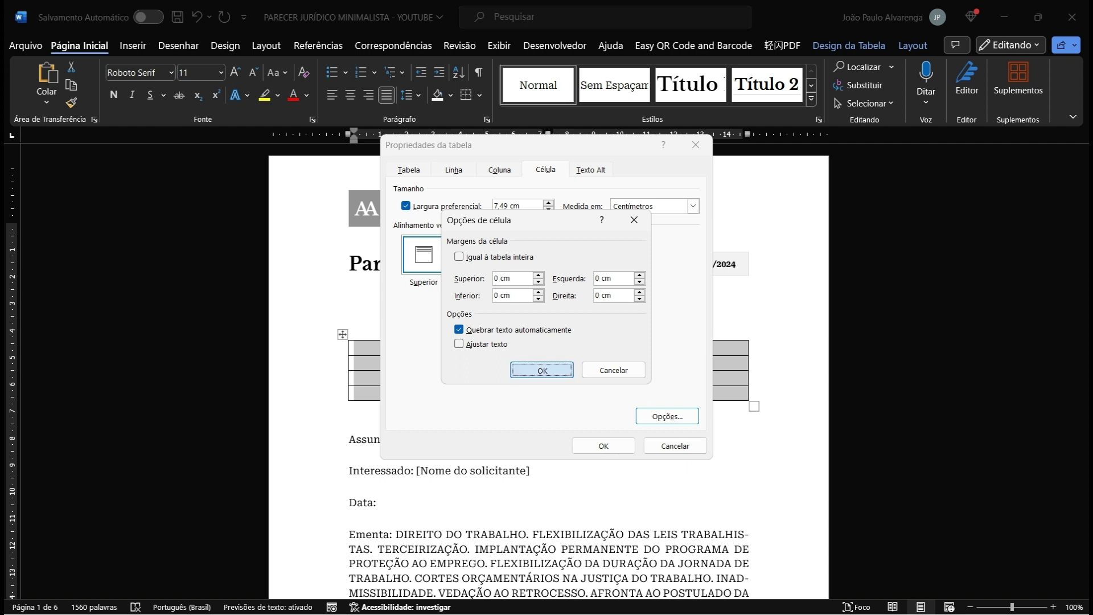
click(542, 370)
click(604, 446)
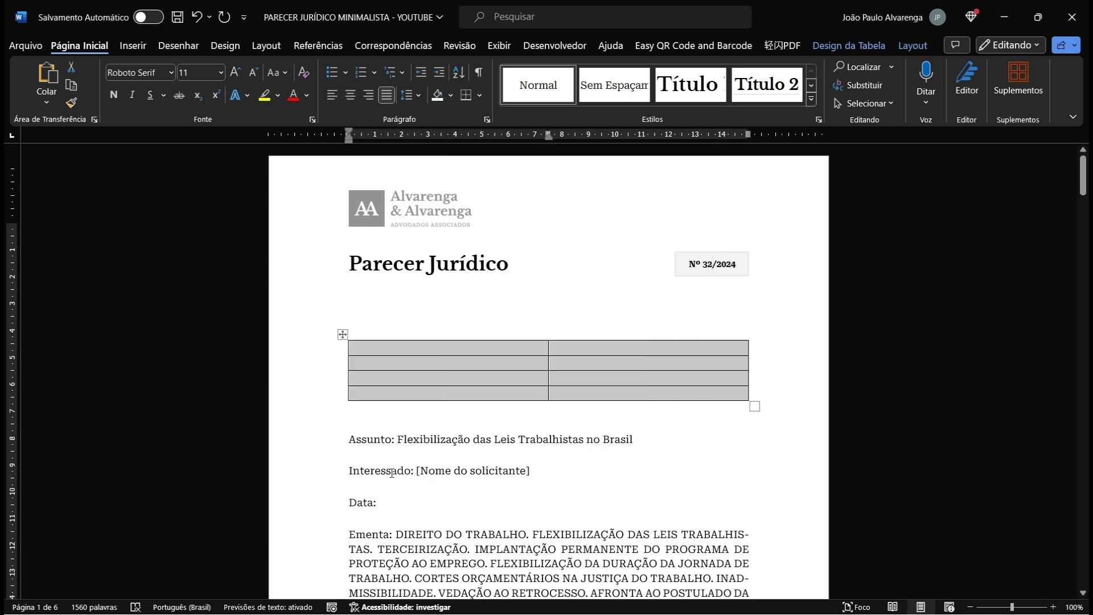
Step: Move the "Assunto:" label and its text "Flexibilização das Leis Trabalhistas no Brasil" into the two cells of the first table row
drag(398, 444, 341, 444)
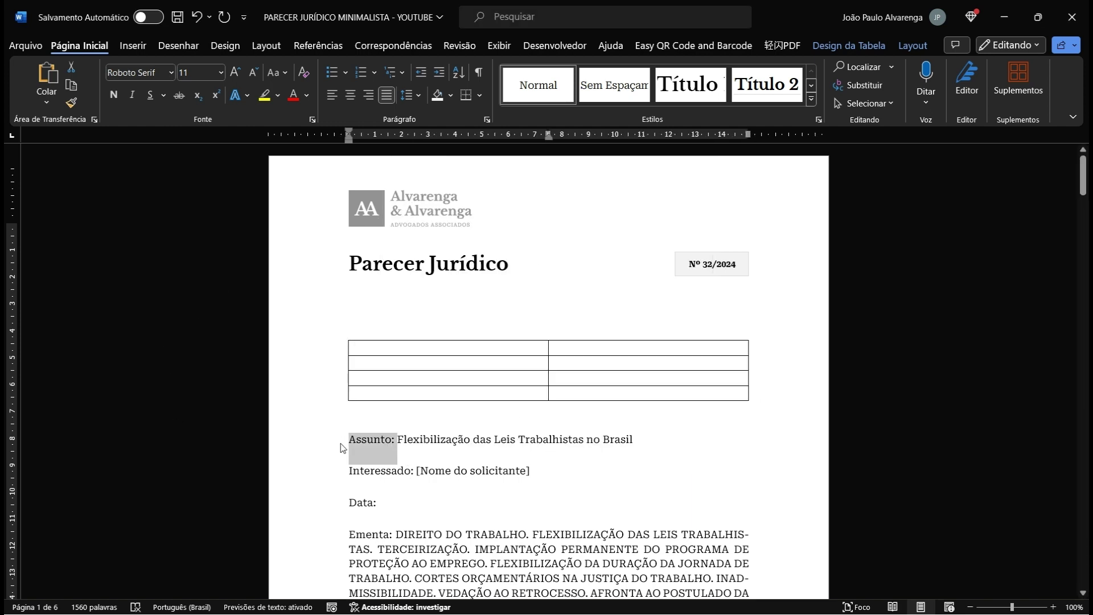
key(ctrl+x)
click(438, 348)
key(ctrl+v)
triple_click(373, 441)
key(ctrl+x)
click(604, 348)
key(ctrl+v)
click(410, 95)
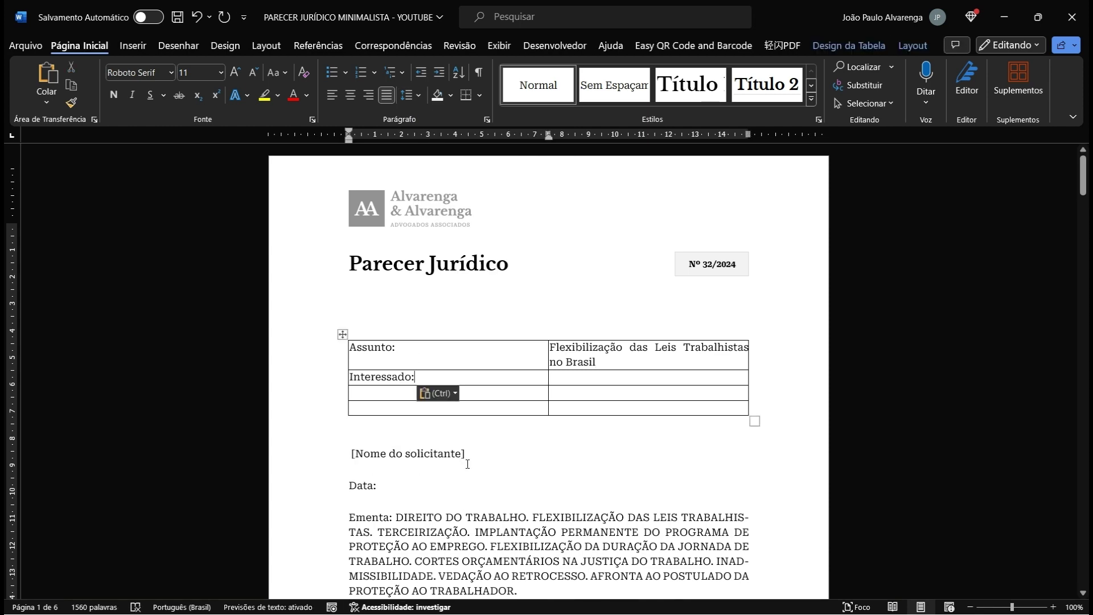
Step: Move "[Nome do solicitante]" beside "Interessado:" in the second row and the "Data:" label into the third row's first cell
key(ctrl+x)
click(604, 377)
key(ctrl+v)
drag(468, 455, 348, 485)
key(ctrl+x)
click(438, 392)
key(ctrl+v)
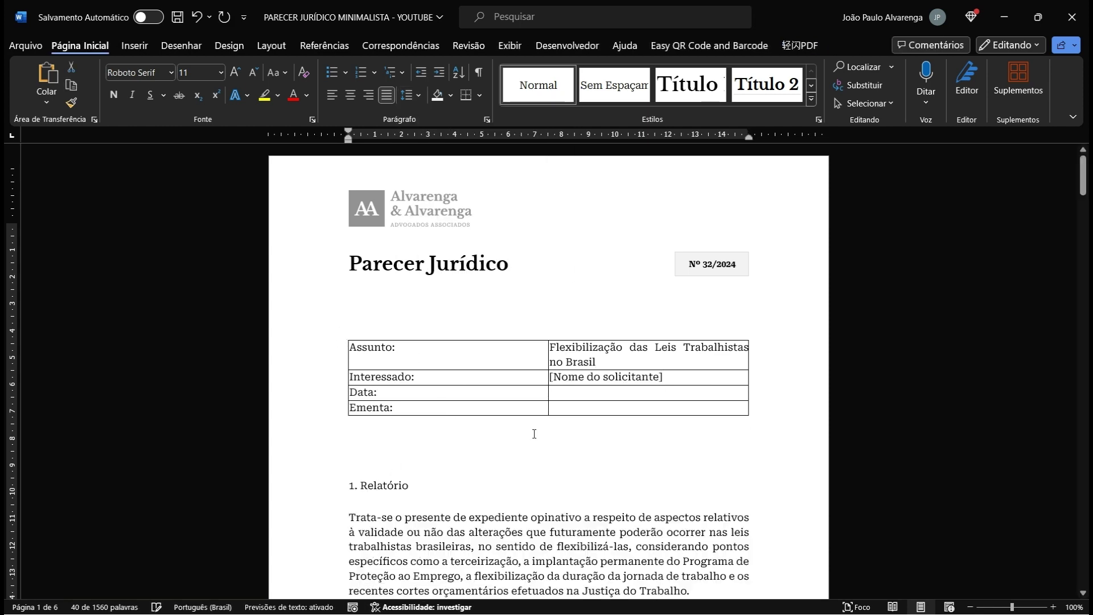
Step: Place the Ementa text in the last row's second cell without space after it, and narrow the first column to about 2.5 cm
click(603, 407)
key(ctrl+v)
click(410, 95)
click(450, 271)
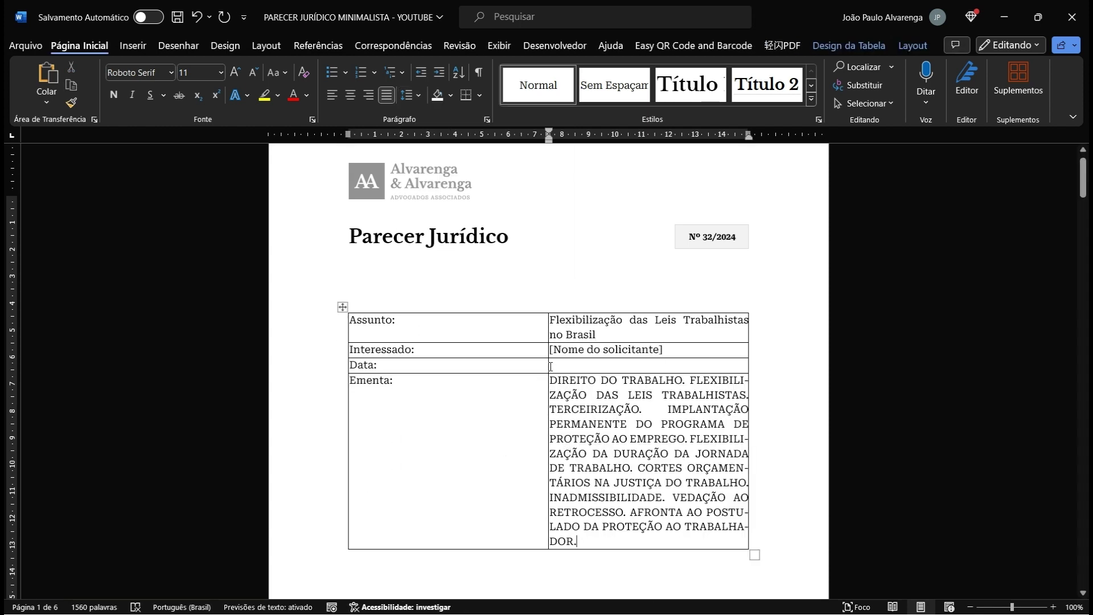
drag(547, 366, 418, 390)
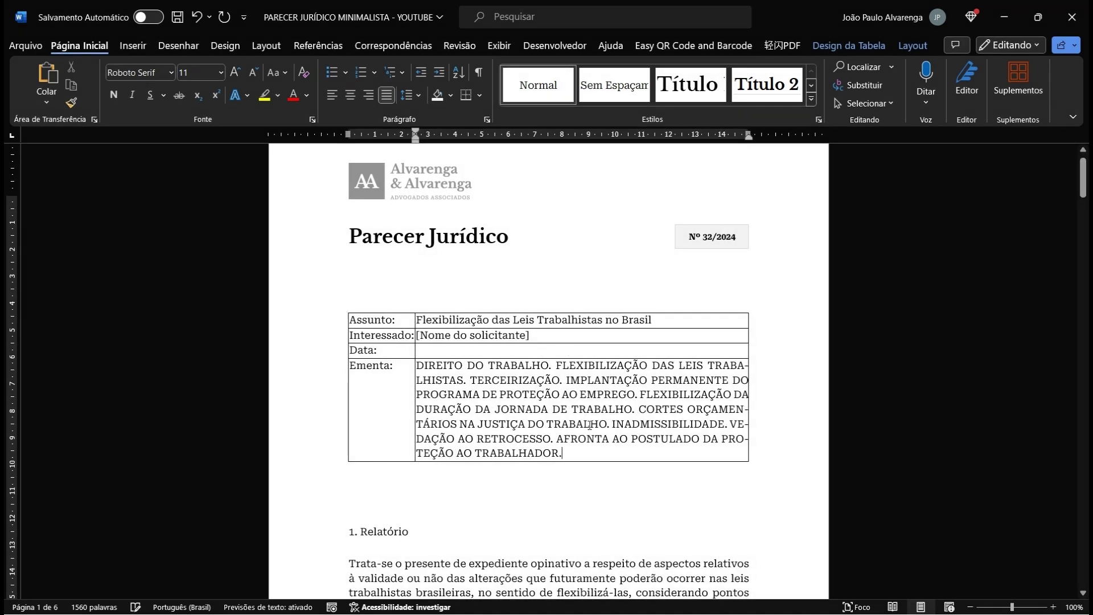
Step: Set the cell margins of the table's second column to 0,4 cm left and 0,3 cm bottom
drag(592, 458, 589, 330)
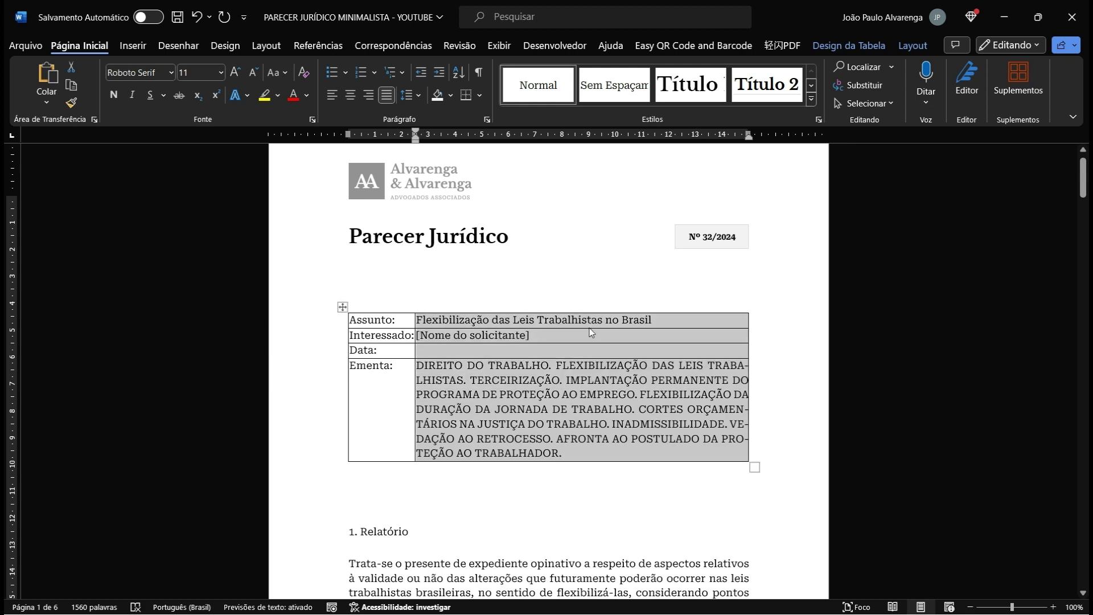
right_click(589, 328)
click(671, 293)
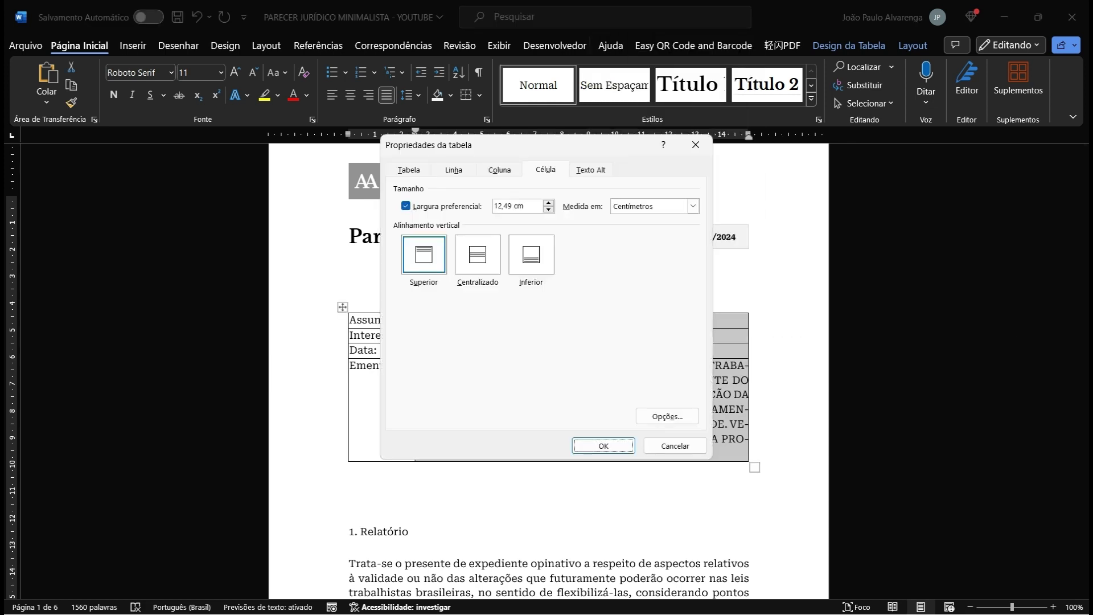
click(667, 416)
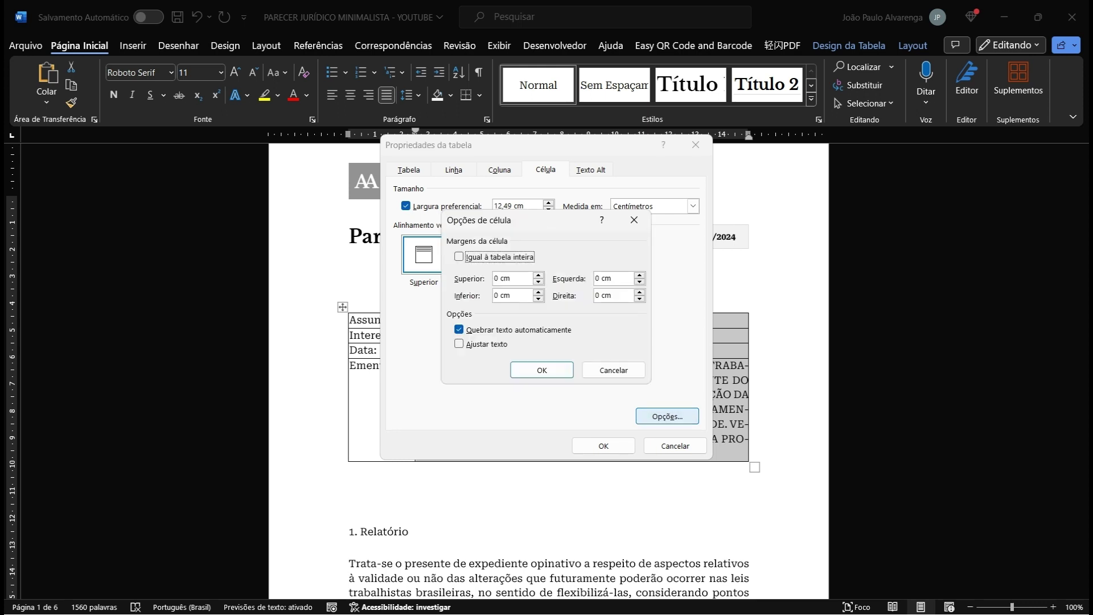
click(598, 278)
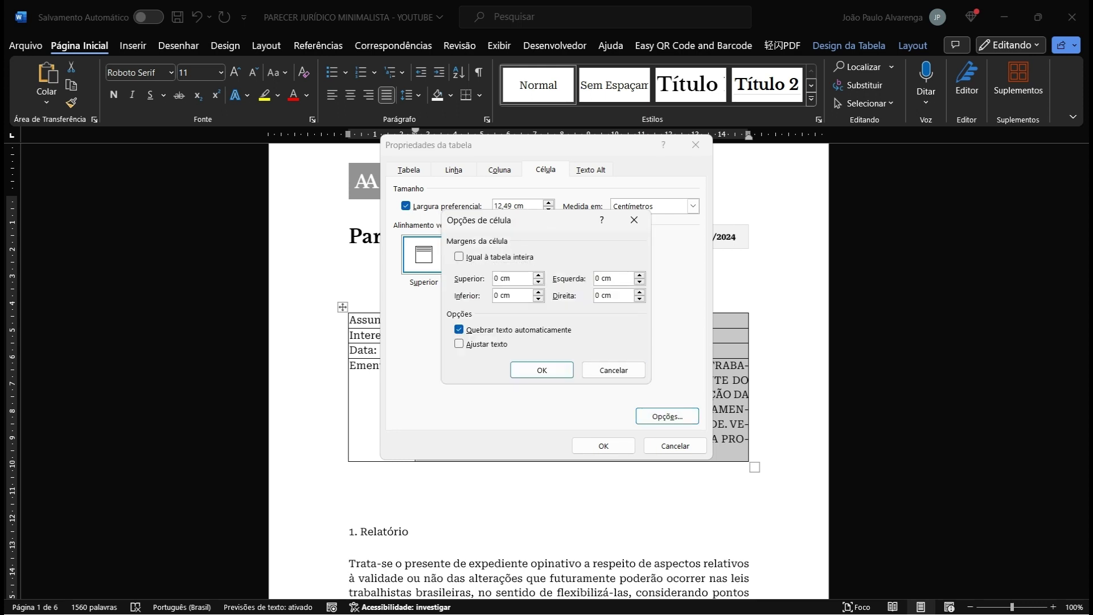
text(,4)
text(,3)
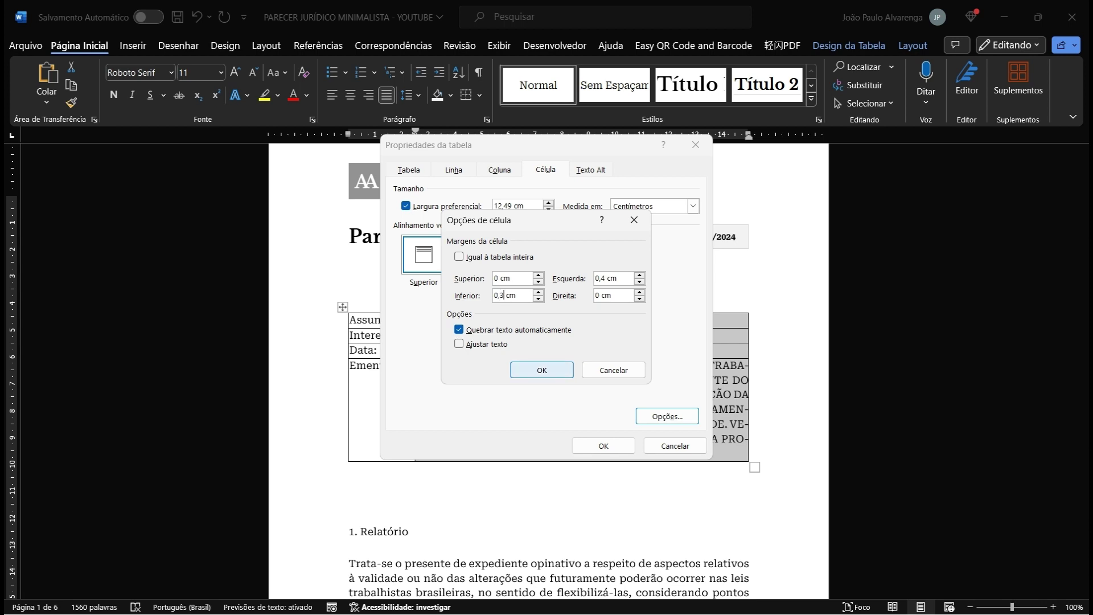
click(542, 370)
click(604, 446)
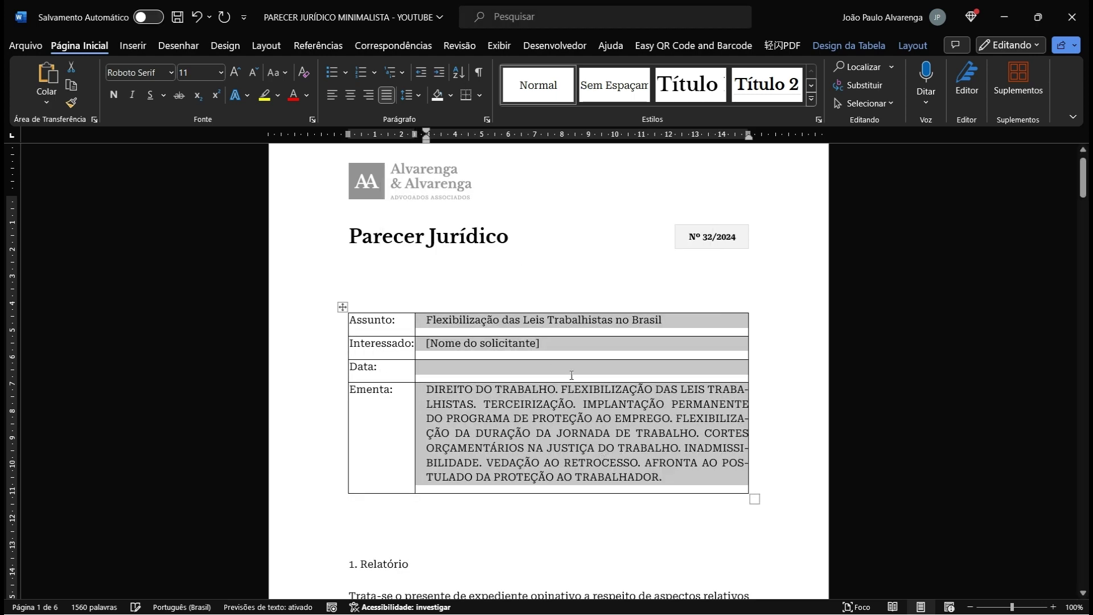
click(524, 436)
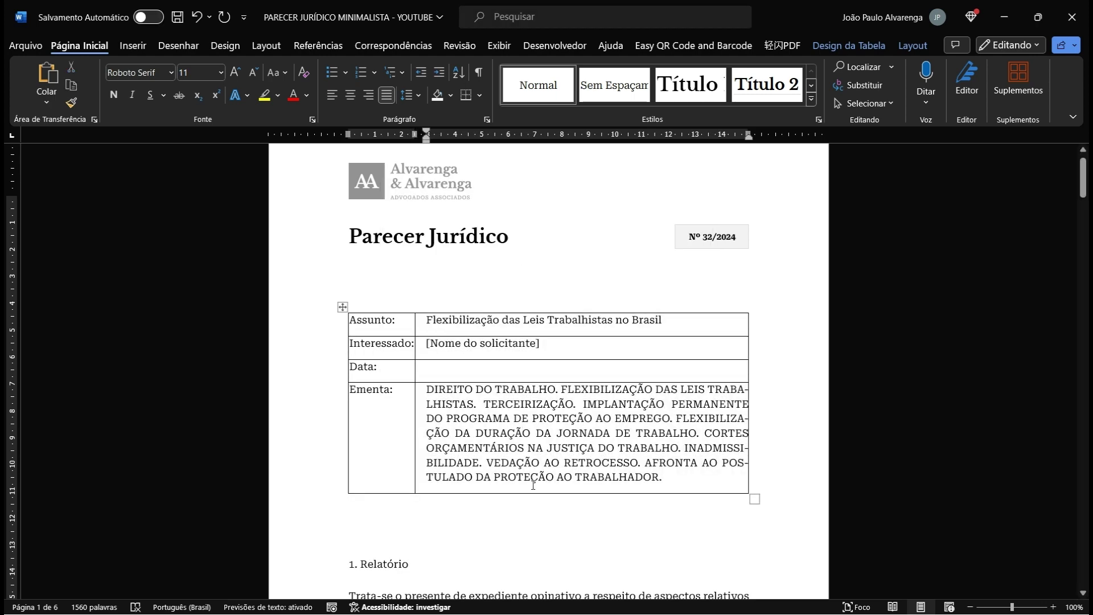
Step: Remove all borders from the Assunto–Ementa table
click(342, 307)
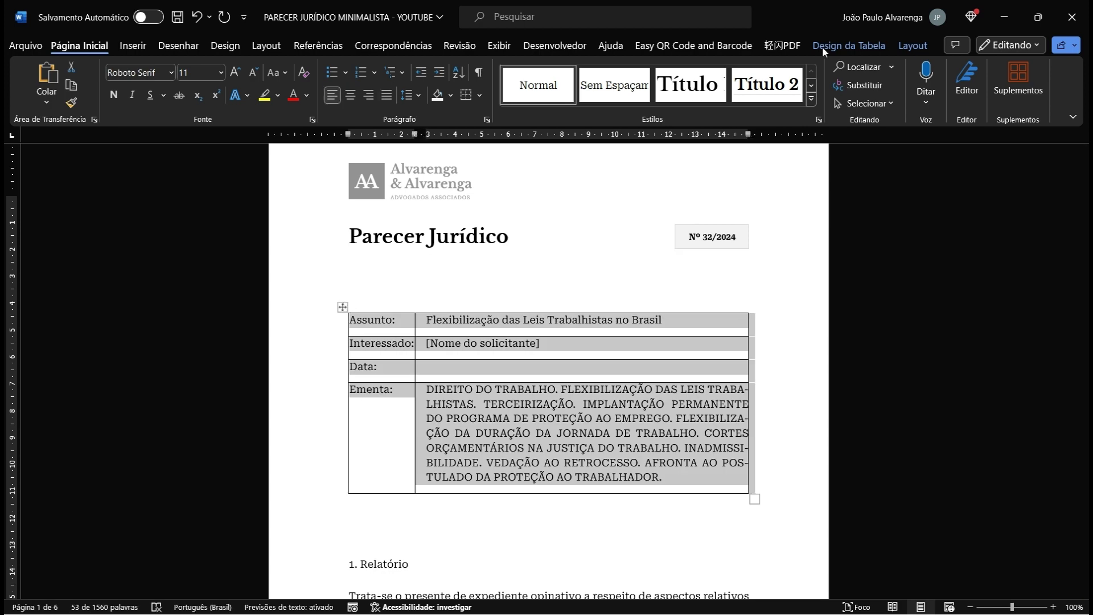
click(879, 50)
click(838, 99)
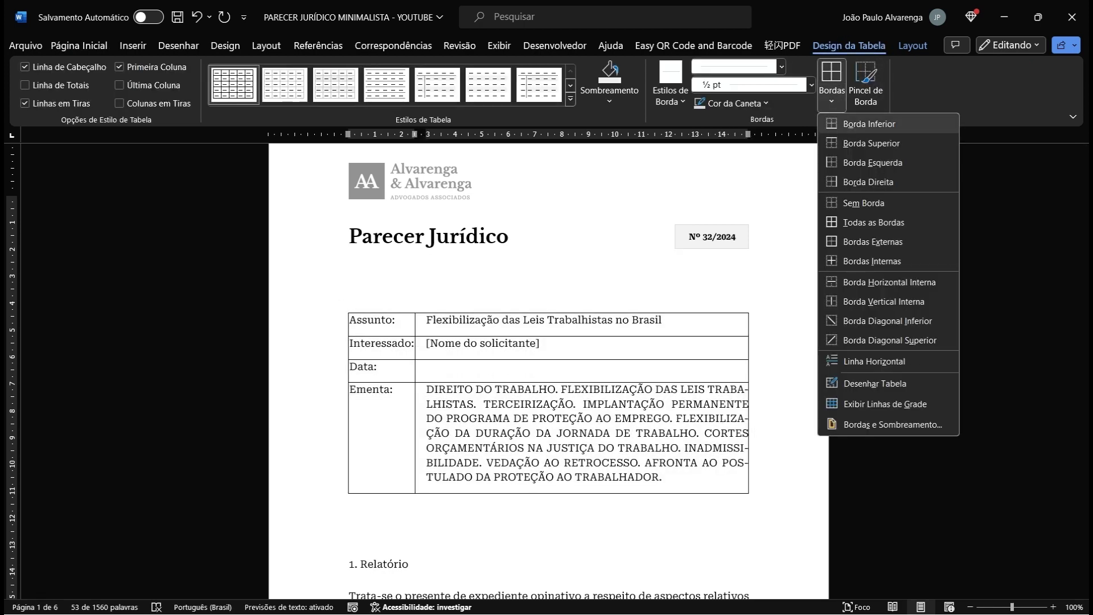
click(863, 203)
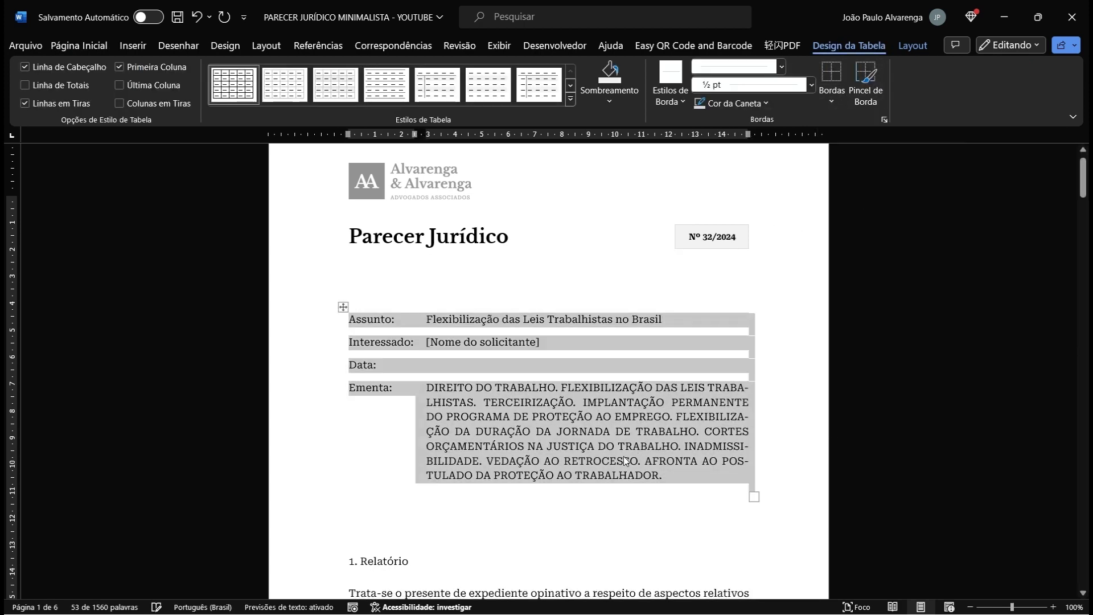
click(624, 462)
Step: Make the labels "Assunto:", "Interessado:", "Data:" and "Ementa:" bold
drag(395, 320, 345, 320)
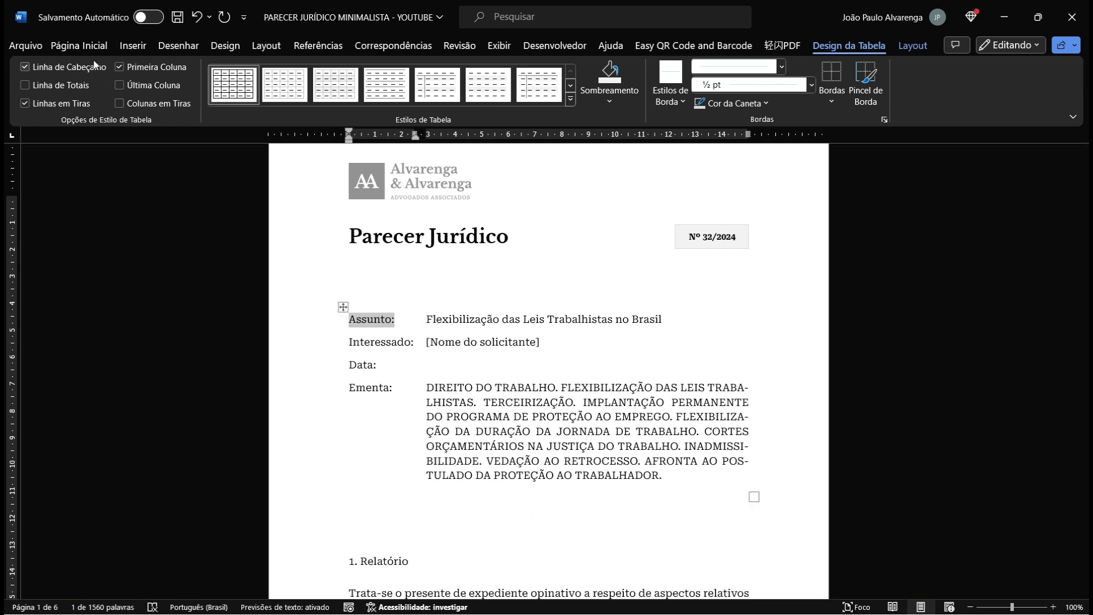
click(79, 45)
click(116, 95)
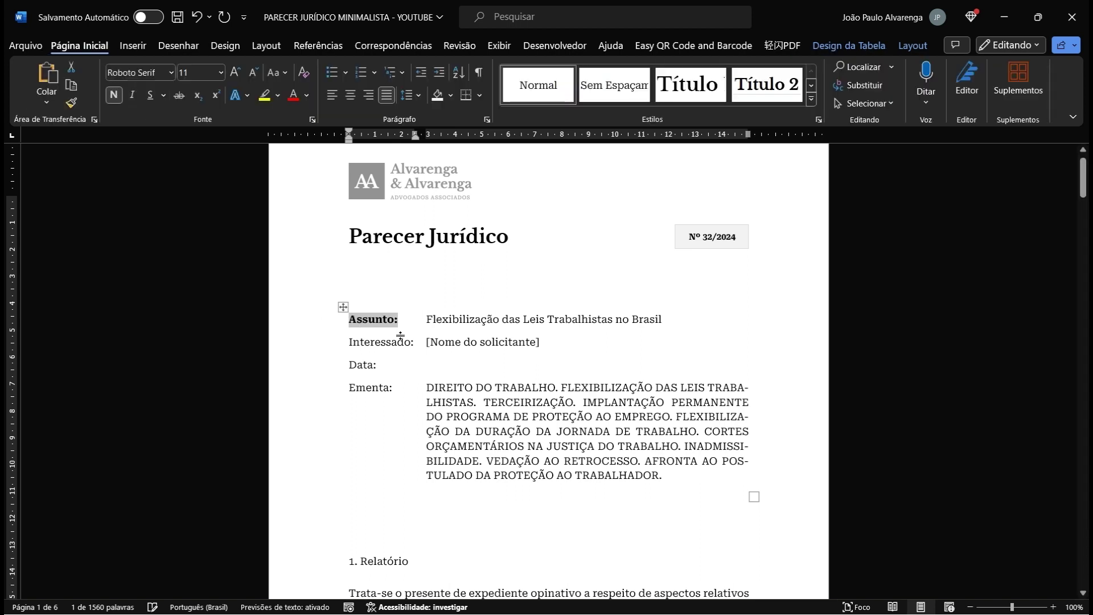
drag(413, 342, 348, 343)
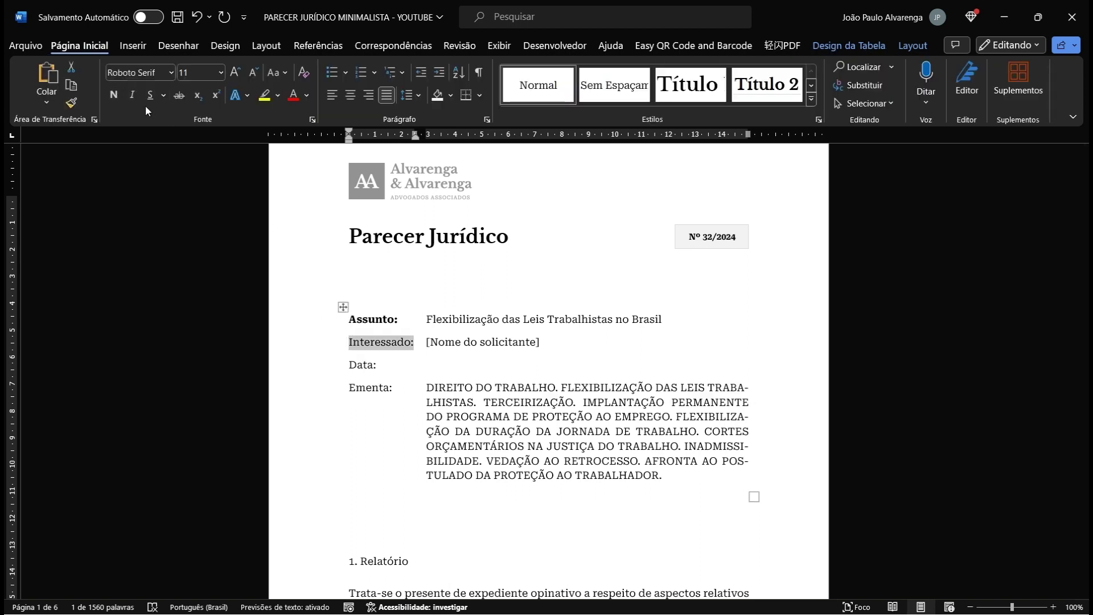
click(112, 96)
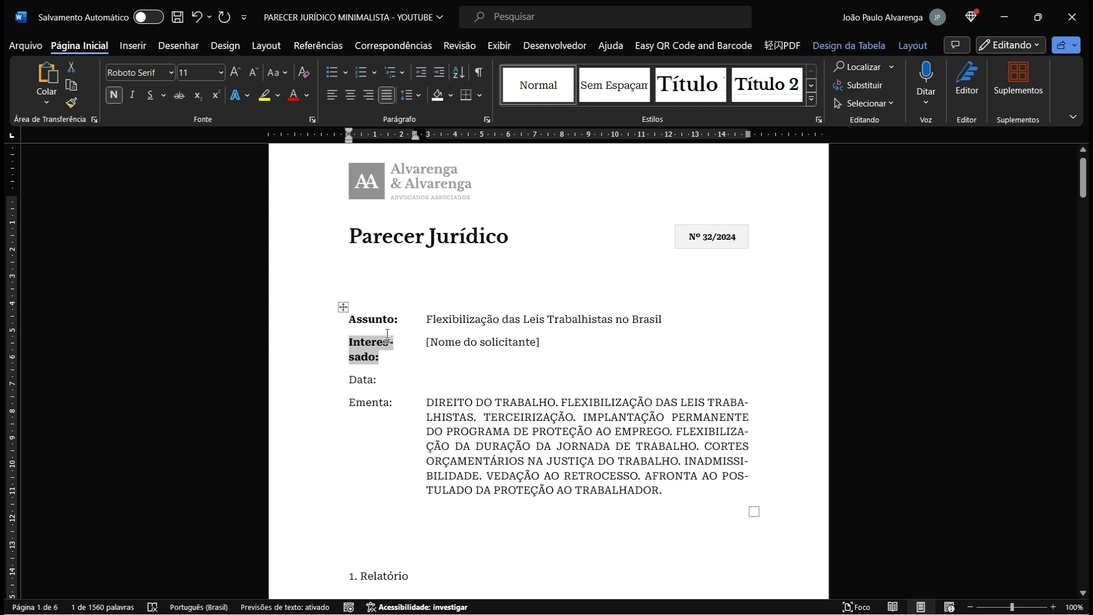
drag(380, 380, 348, 381)
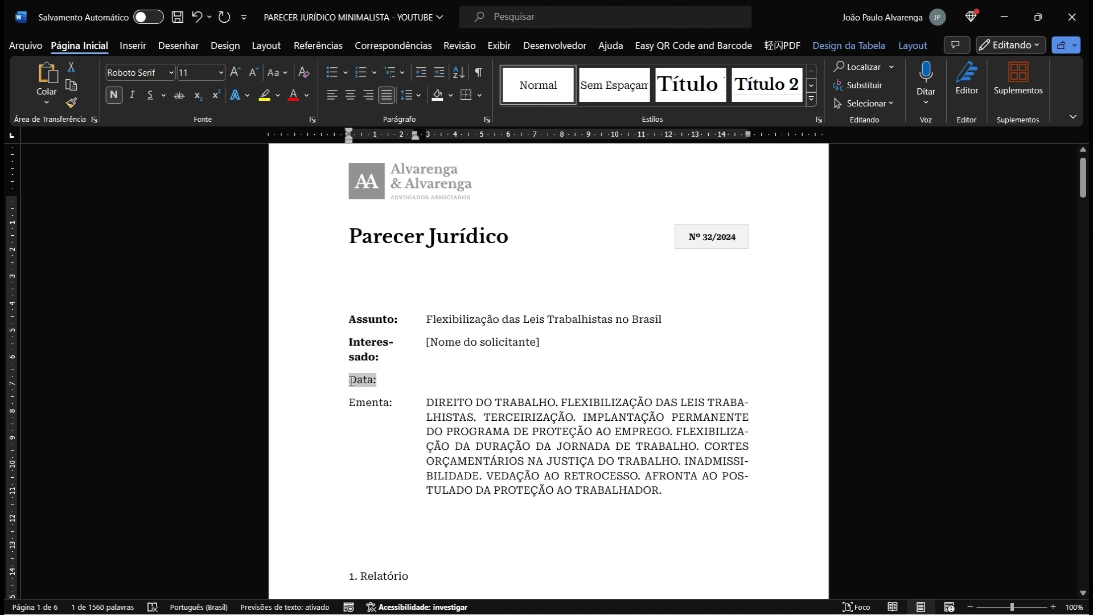
click(114, 95)
drag(394, 403, 351, 402)
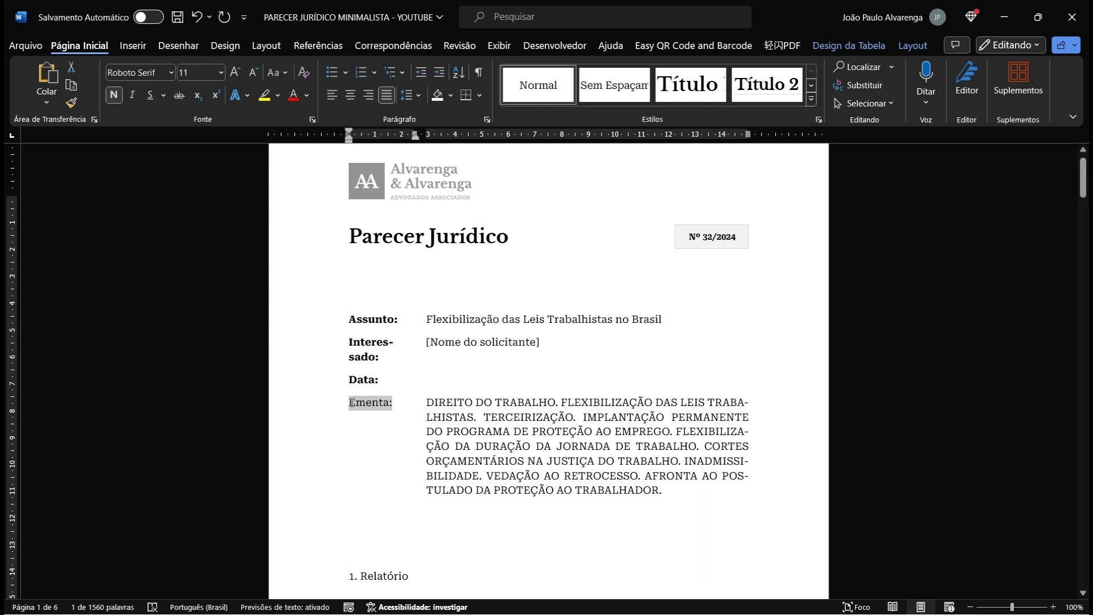
click(117, 96)
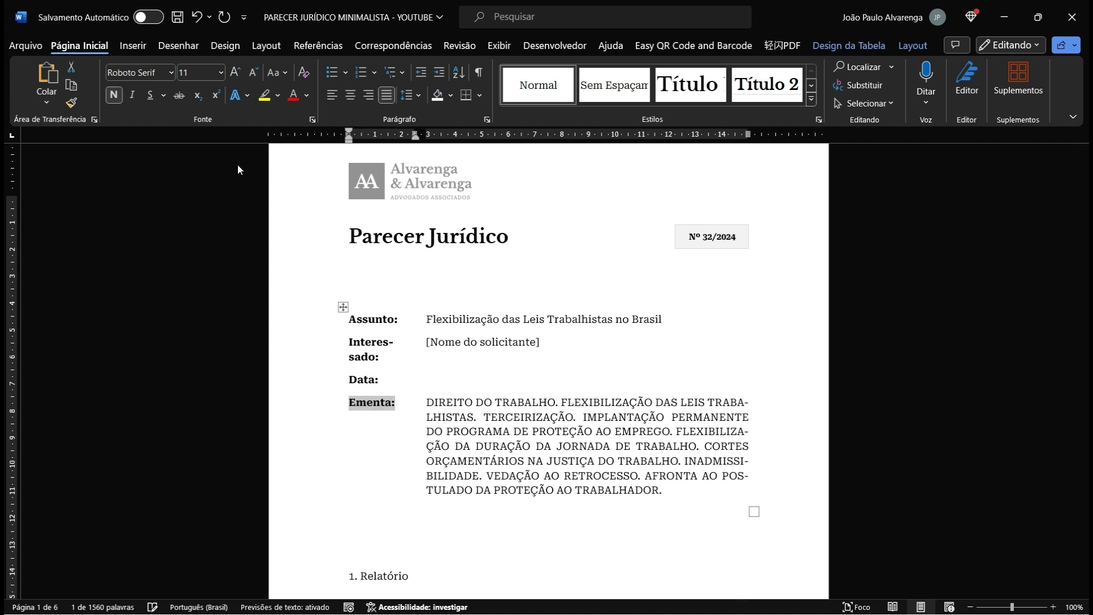
click(393, 358)
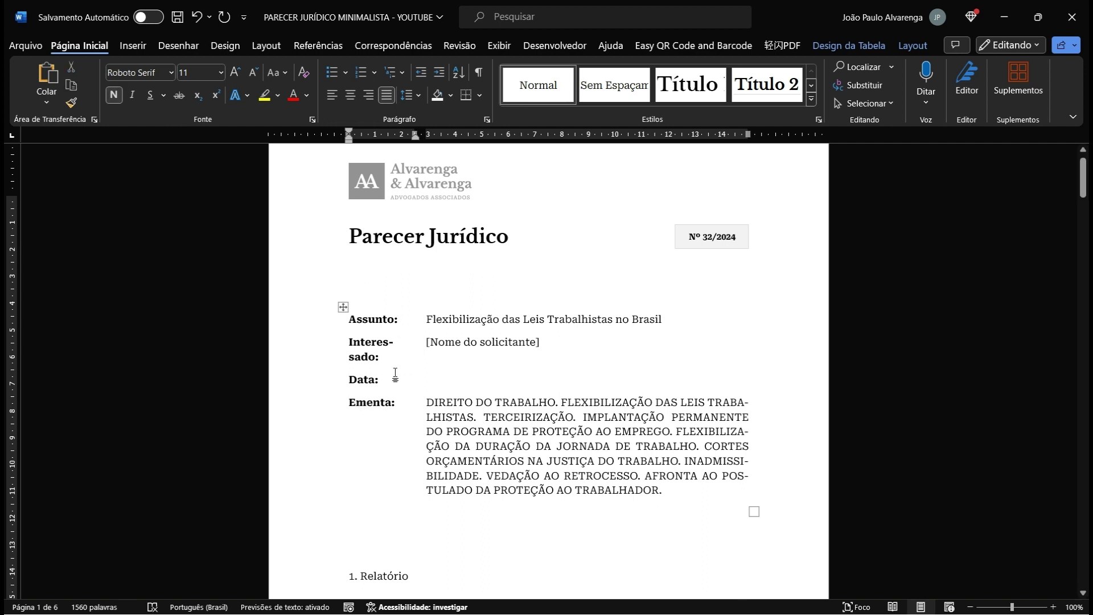
Step: Apply all borders to the four-row table and widen its first column slightly so that "Interessado:" fits on one line
click(342, 307)
click(862, 45)
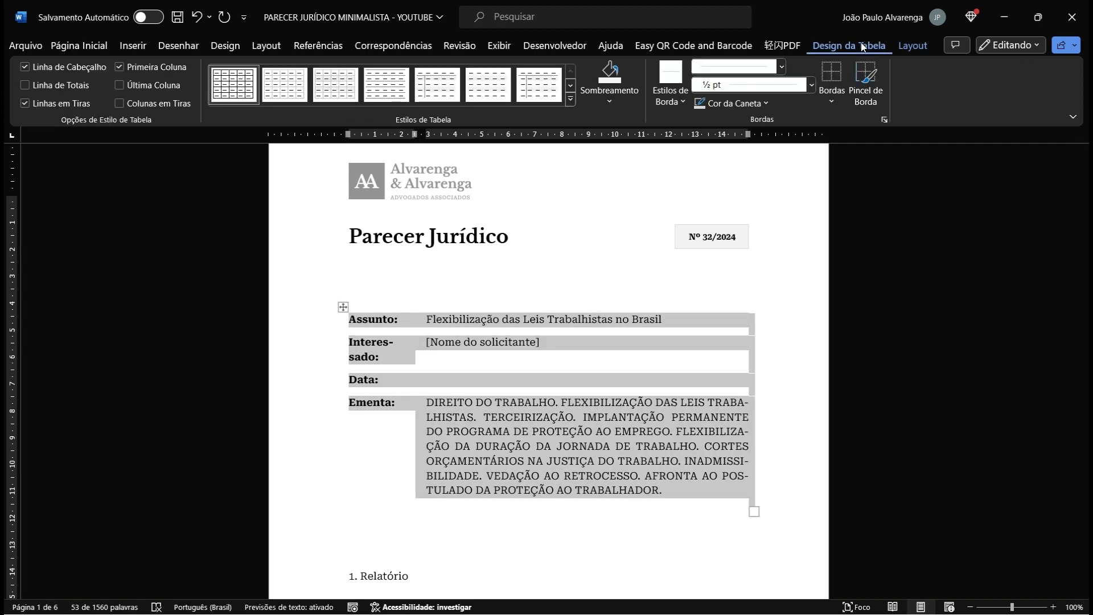
click(832, 102)
click(873, 222)
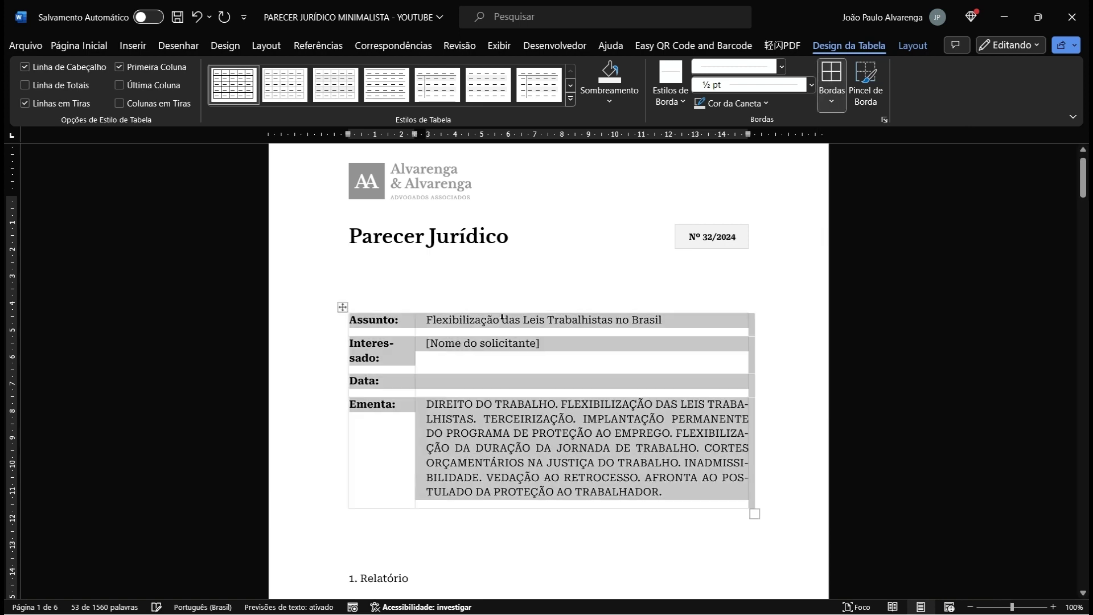
drag(418, 346, 419, 347)
Step: Clear every border of the four-row table again
click(342, 309)
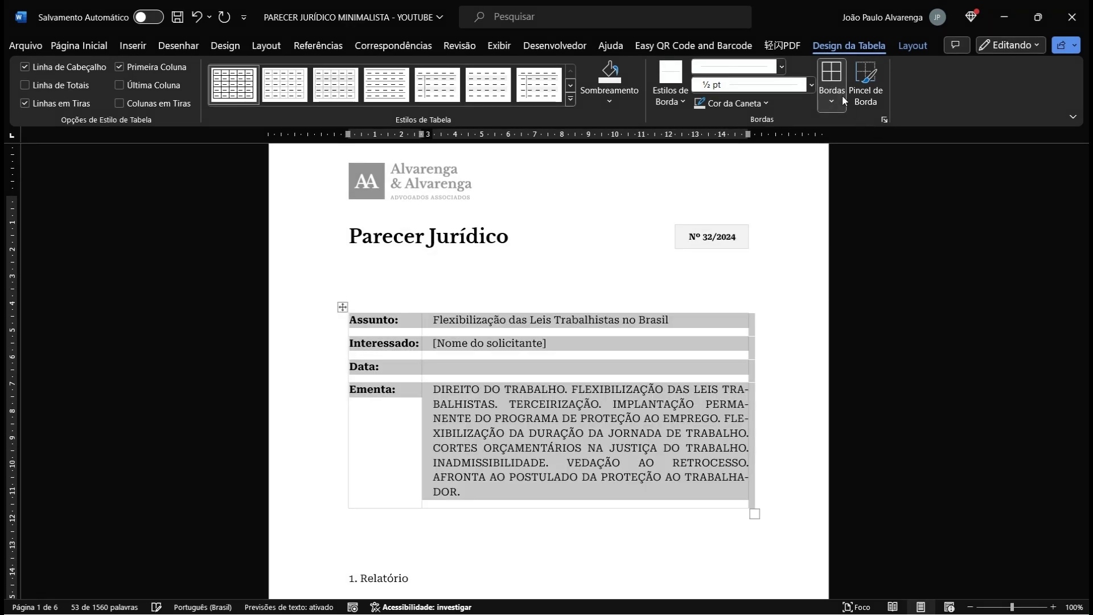
click(832, 102)
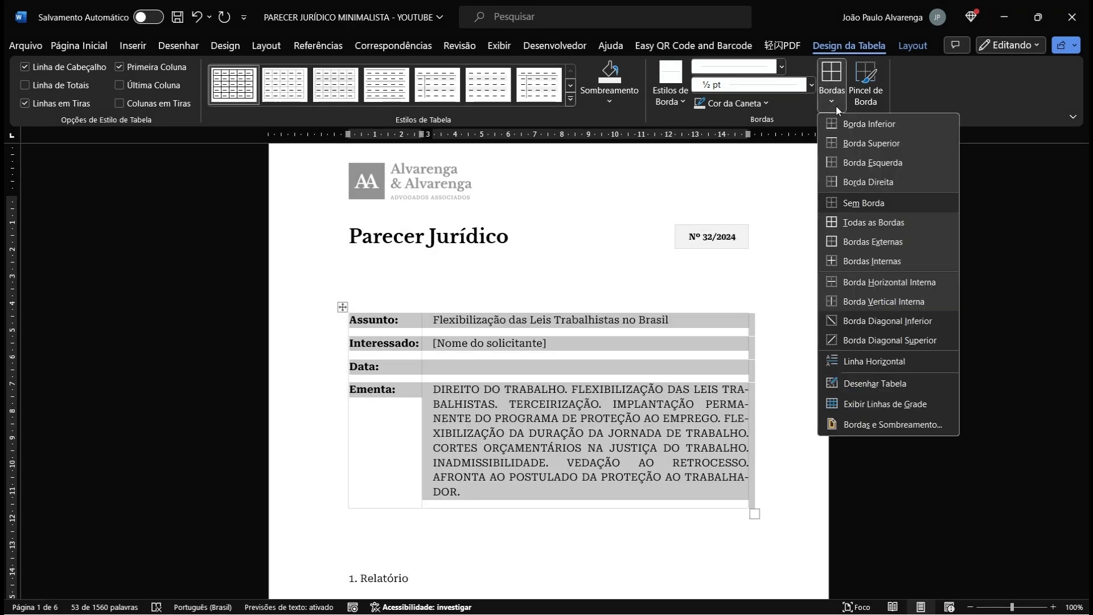
click(862, 203)
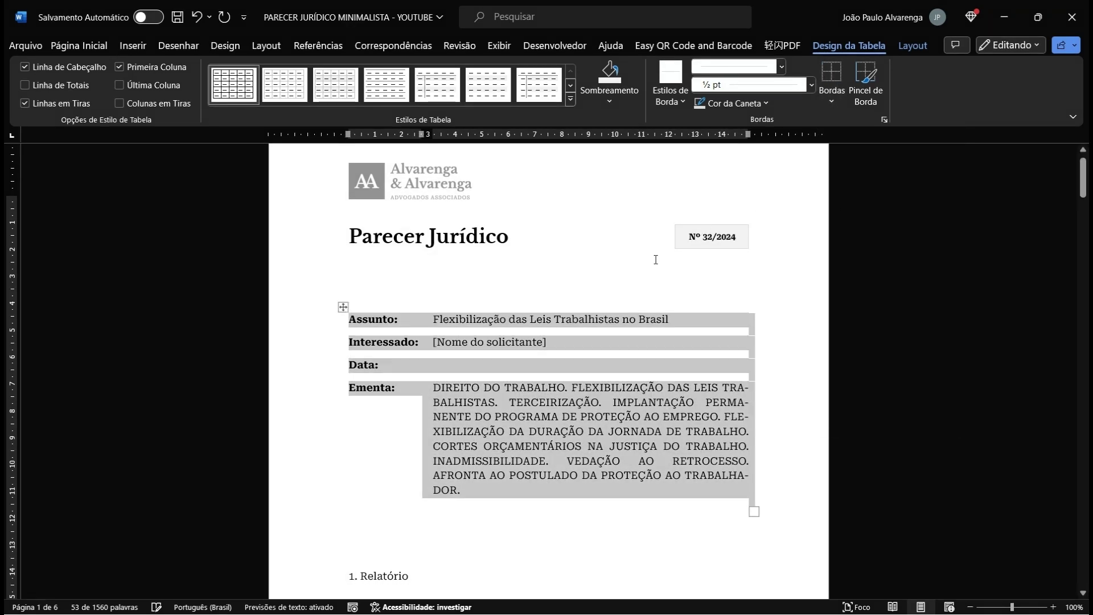
Step: Insert the current date in the table's Data row as an automatically updating field in the format 05/02/2024
click(605, 349)
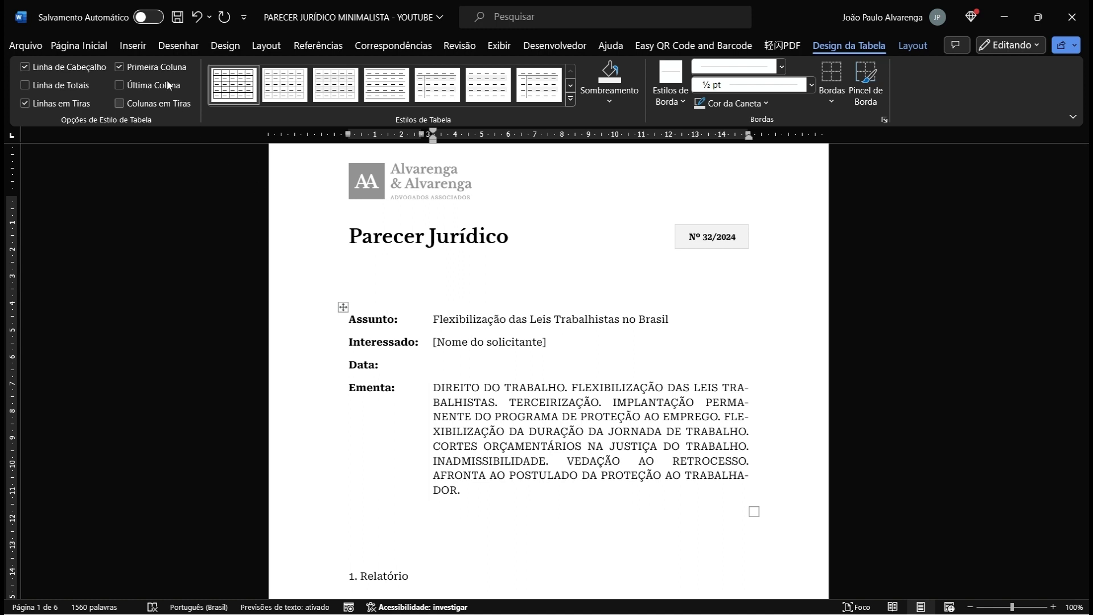
click(132, 47)
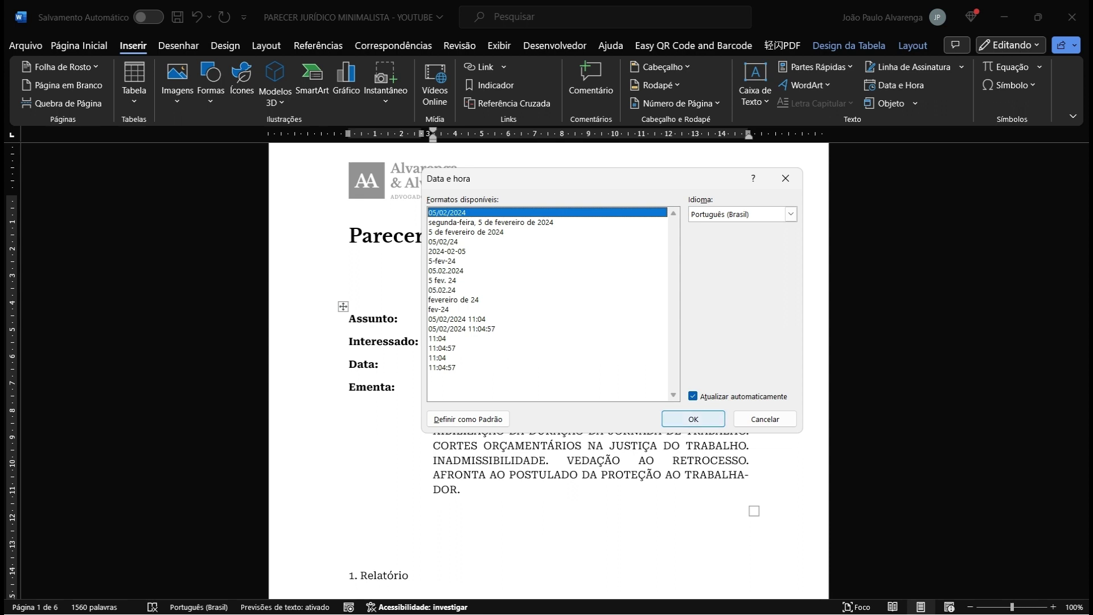
click(693, 419)
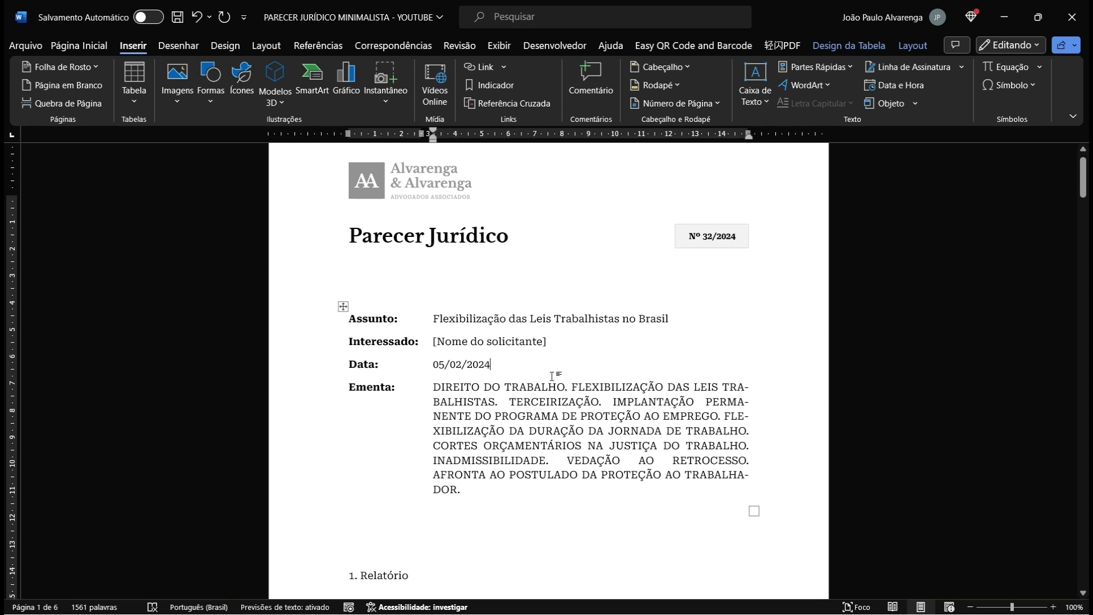
Step: Add an empty paragraph between the "Parecer Jurídico" title and the Assunto–Ementa table
scroll(551, 376, down, 2)
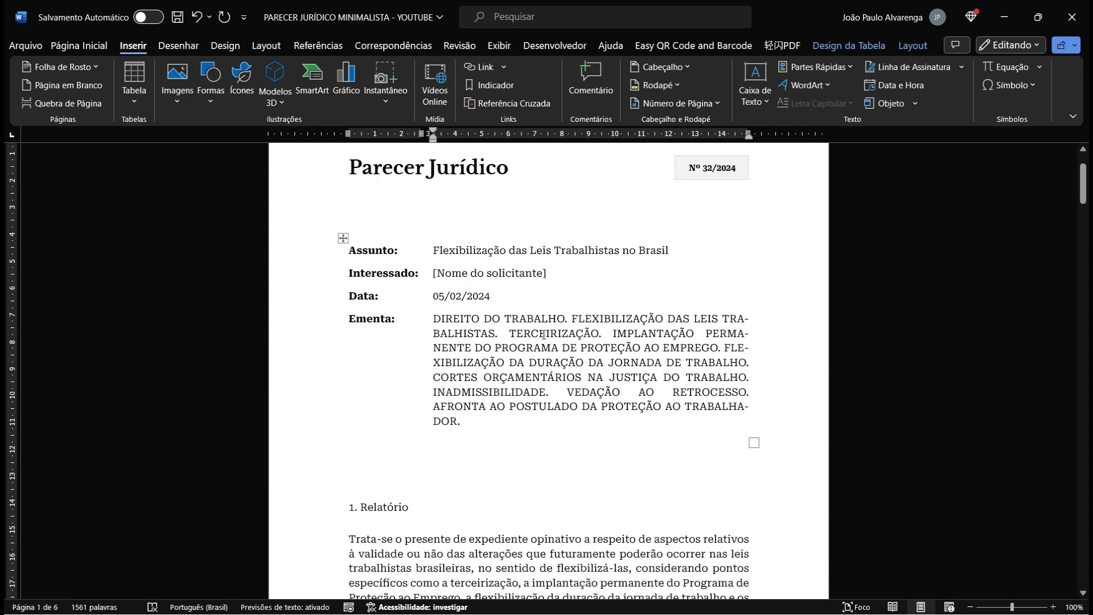
scroll(477, 345, down, 5)
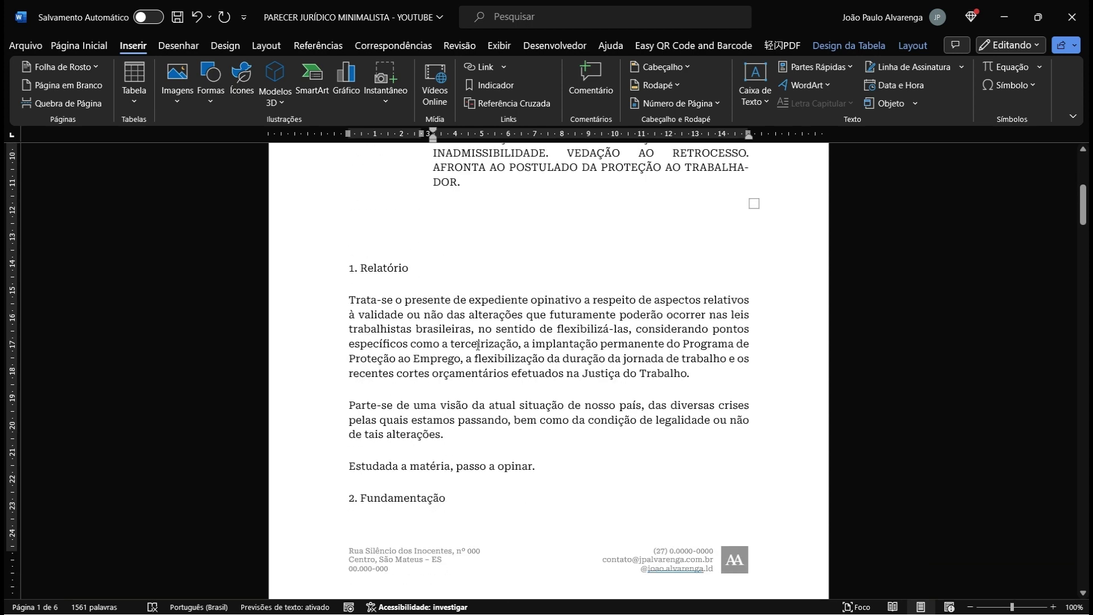
scroll(477, 345, up, 6)
click(433, 284)
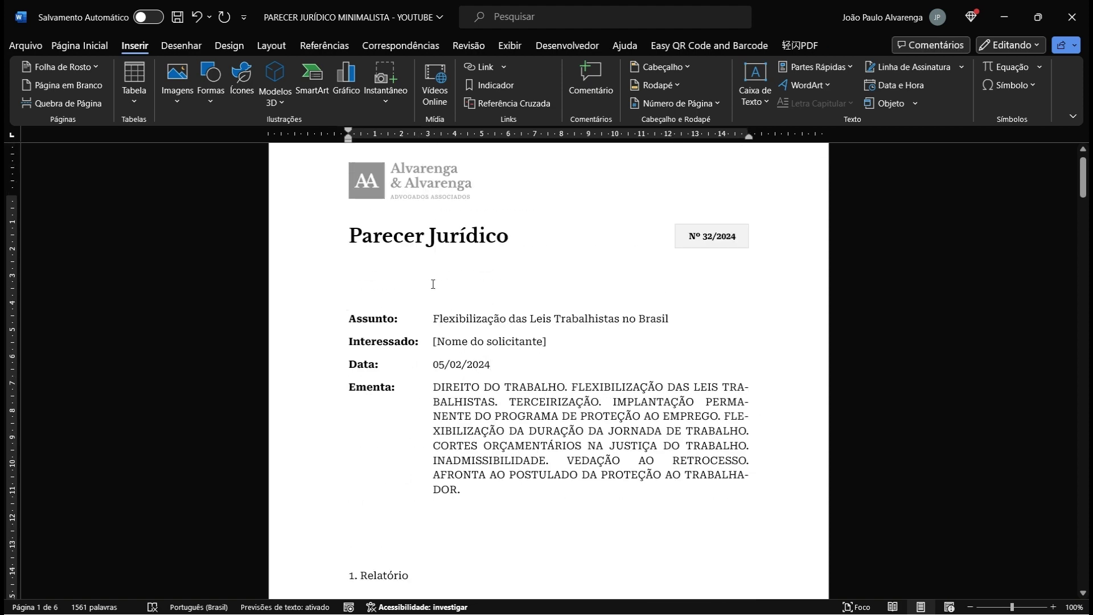
key(Return)
scroll(433, 288, down, 7)
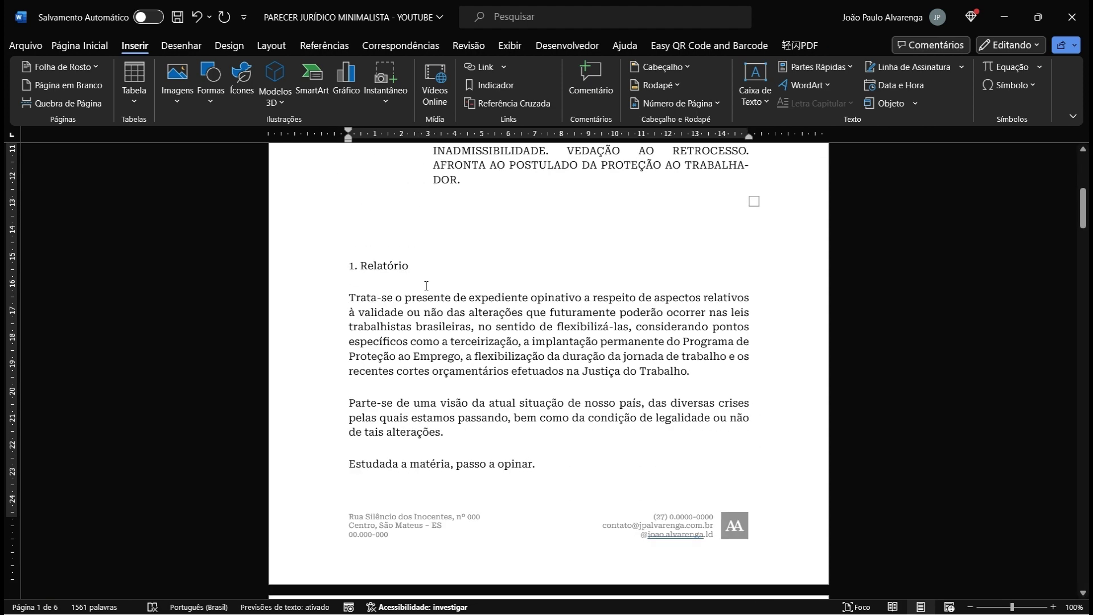
scroll(397, 238, up, 7)
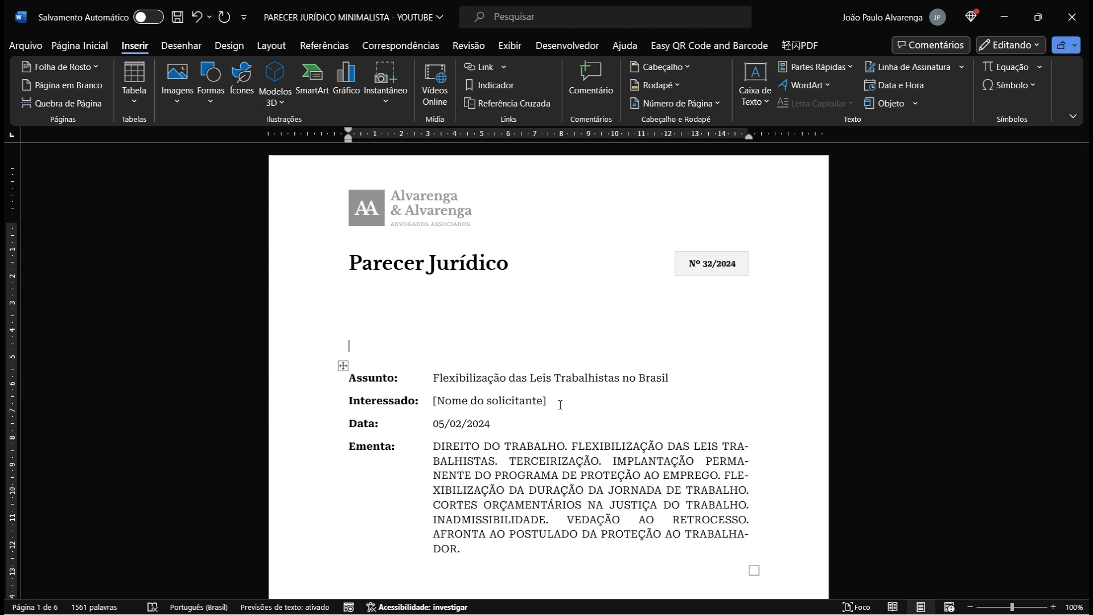
Step: Apply the Título 2 style to the "1. Relatório" heading
scroll(561, 405, down, 3)
click(426, 431)
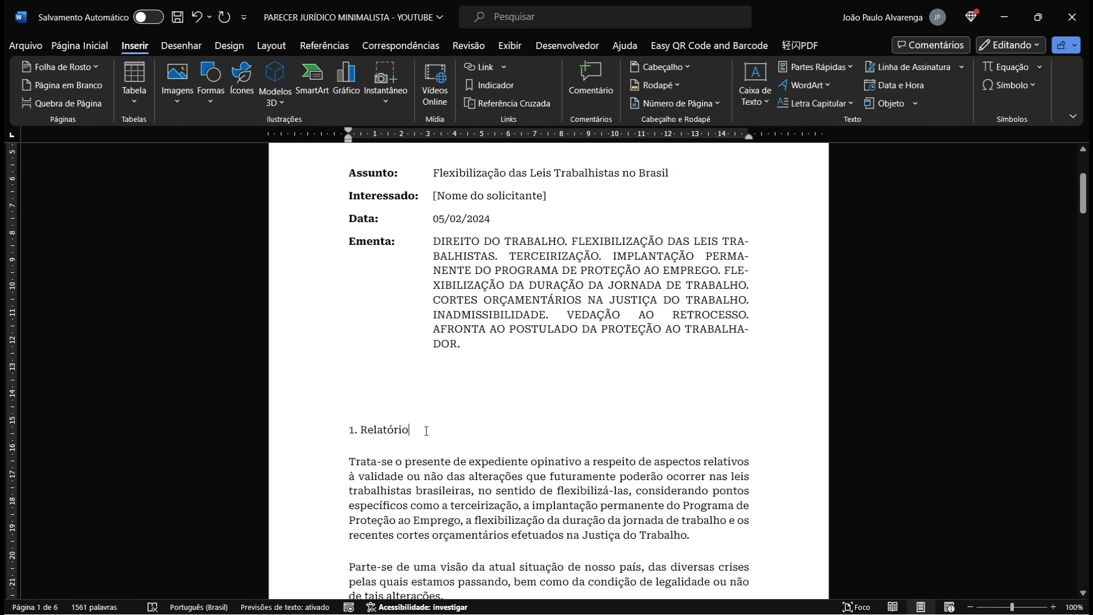
click(87, 48)
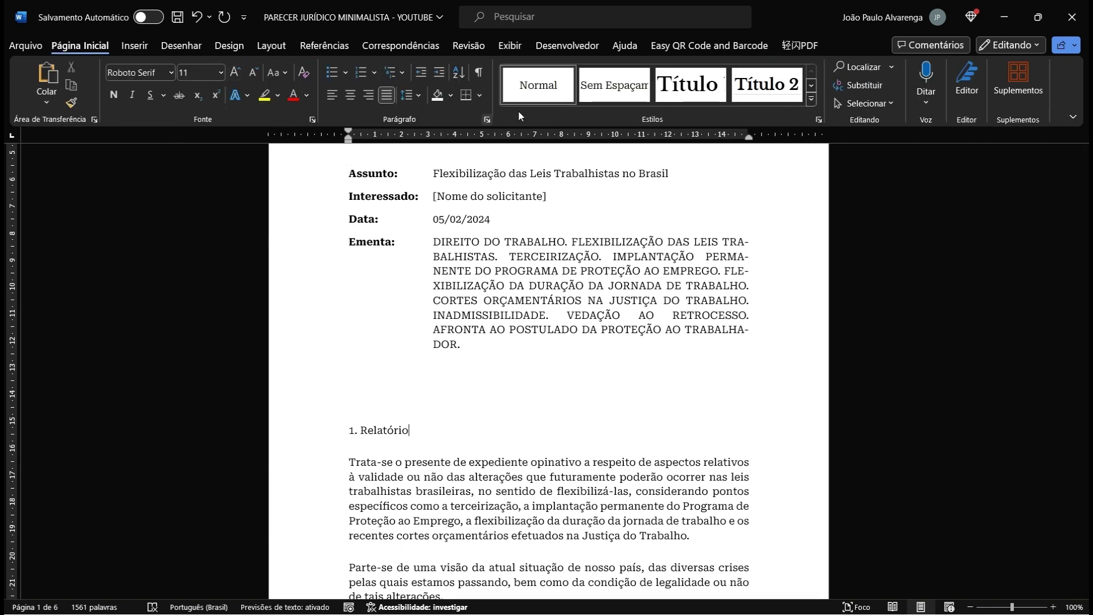
click(765, 86)
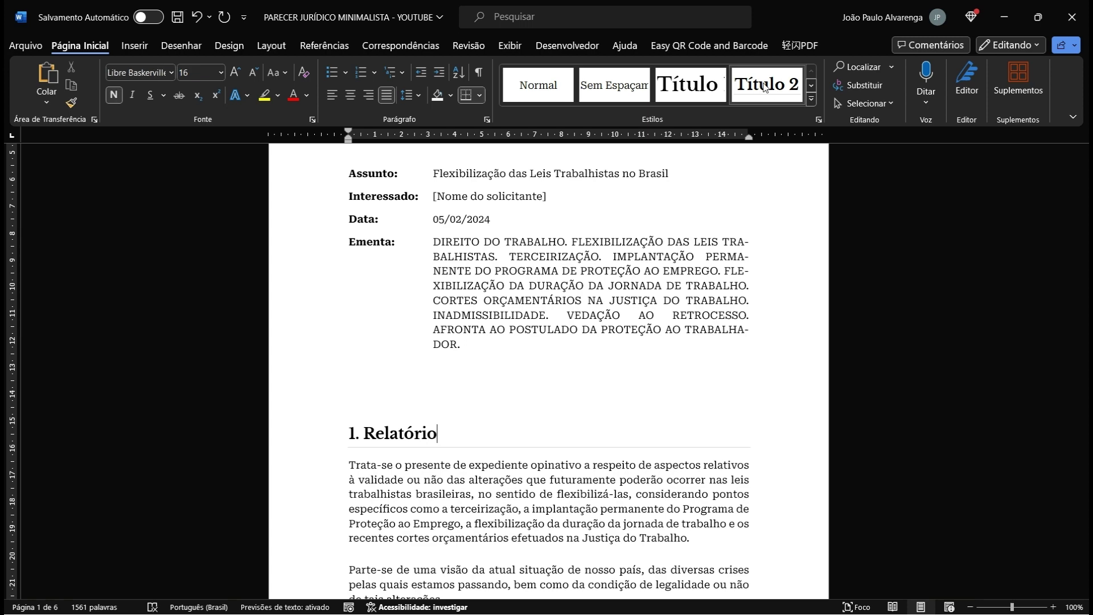
click(518, 393)
Step: Apply the Título 2 style to the "2. Fundamentação" heading on page 2
scroll(495, 393, up, 3)
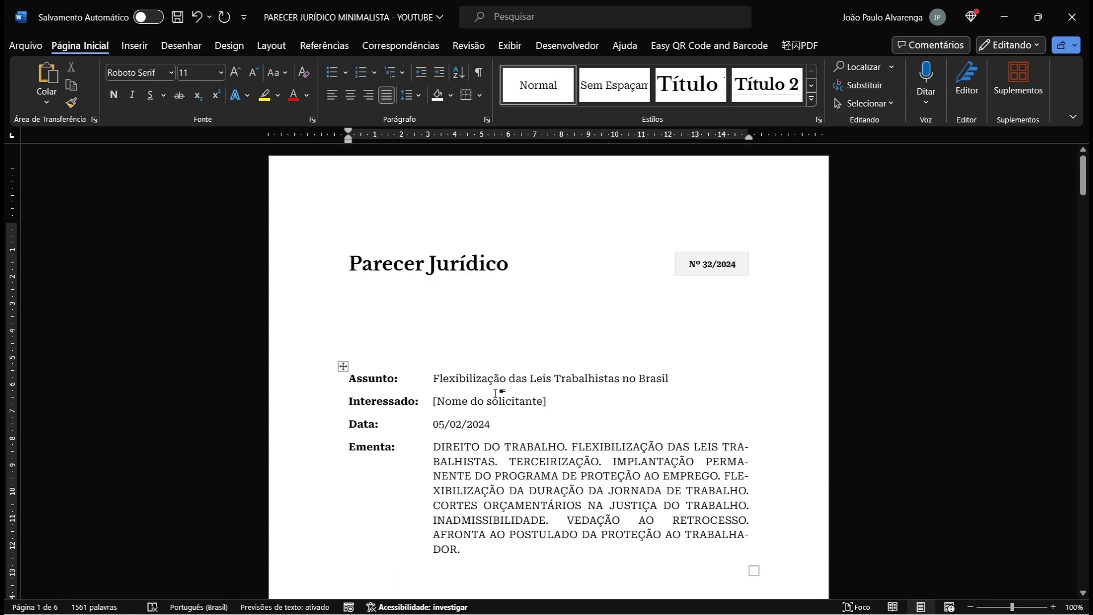
scroll(495, 393, down, 8)
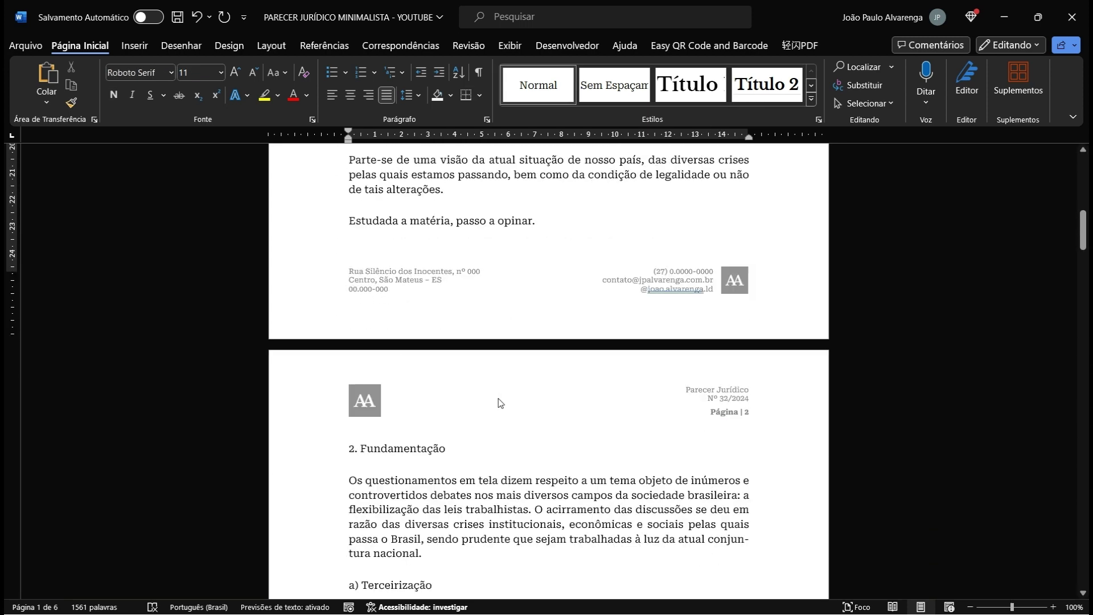
scroll(488, 424, up, 7)
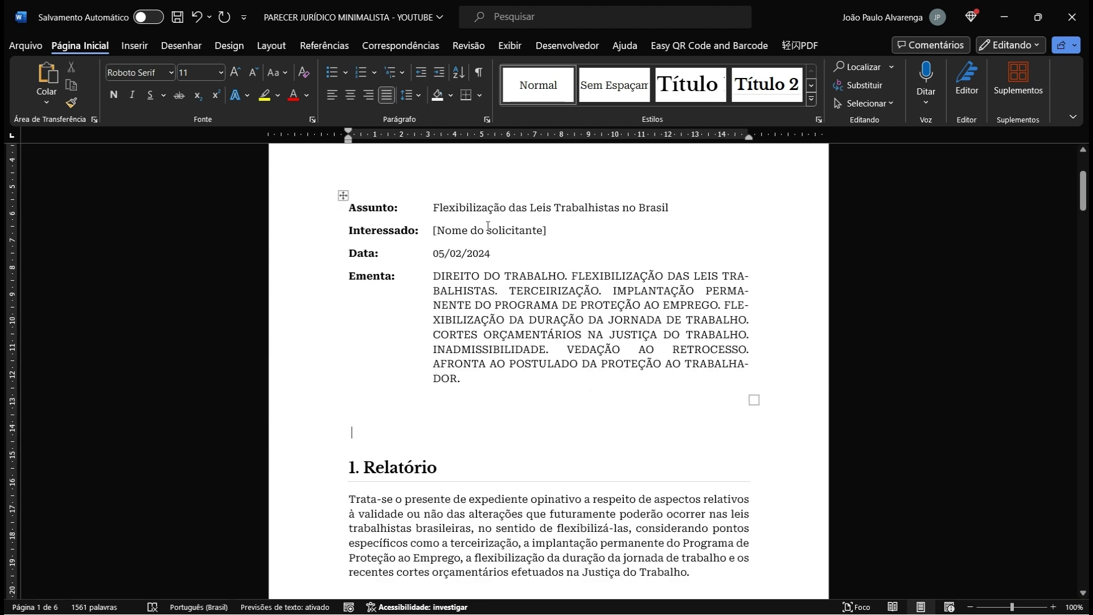
scroll(488, 226, down, 3)
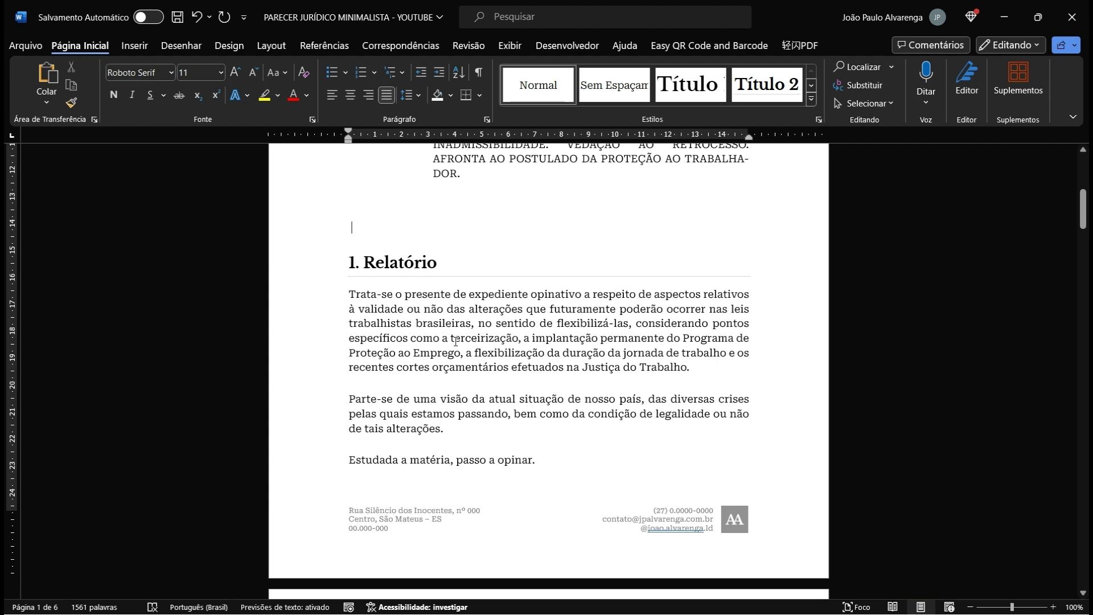
scroll(455, 341, down, 6)
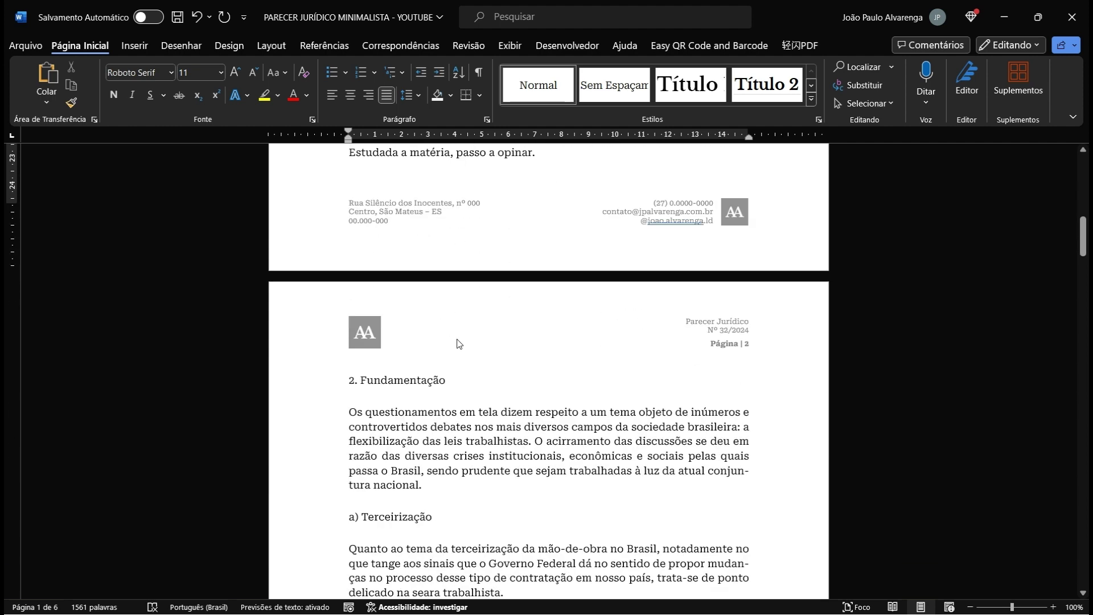
click(456, 378)
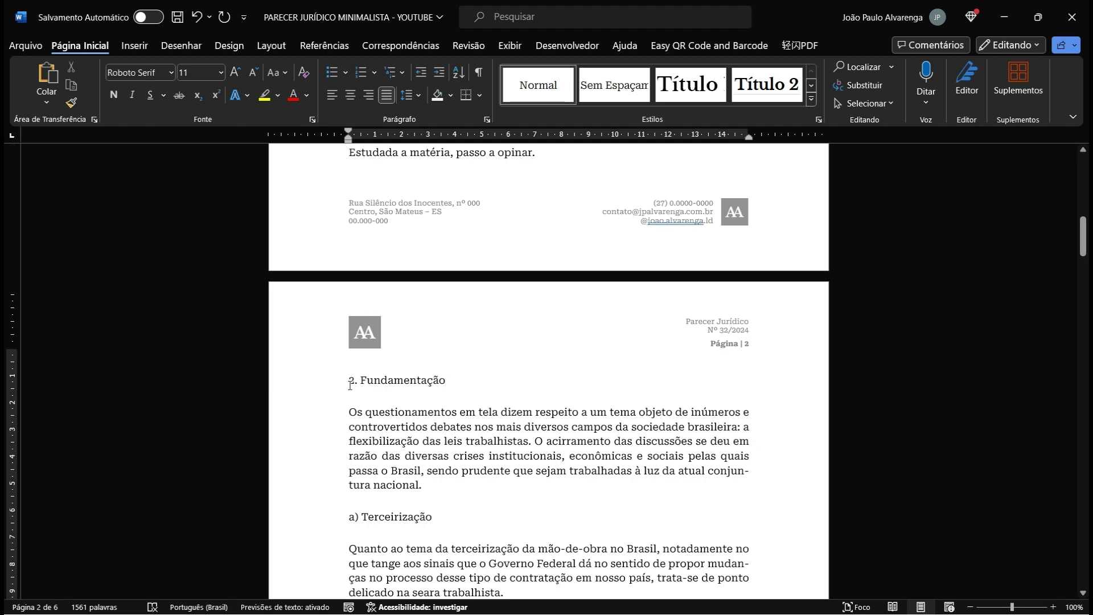
click(766, 84)
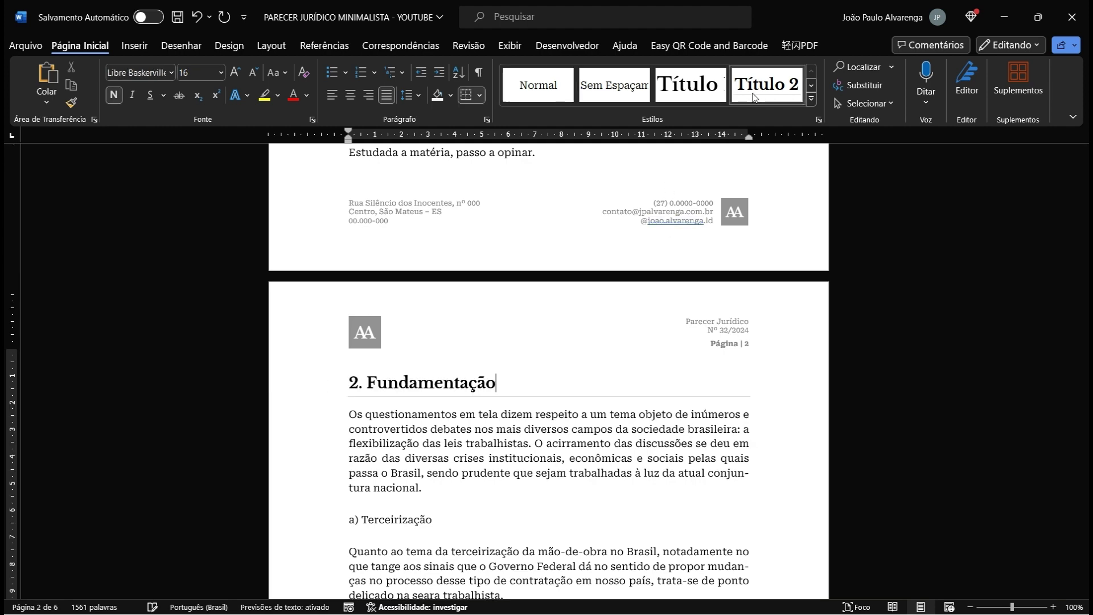
Step: Apply the Título 3 style to the "a) Terceirização" subheading under "2. Fundamentação"
scroll(433, 307, up, 5)
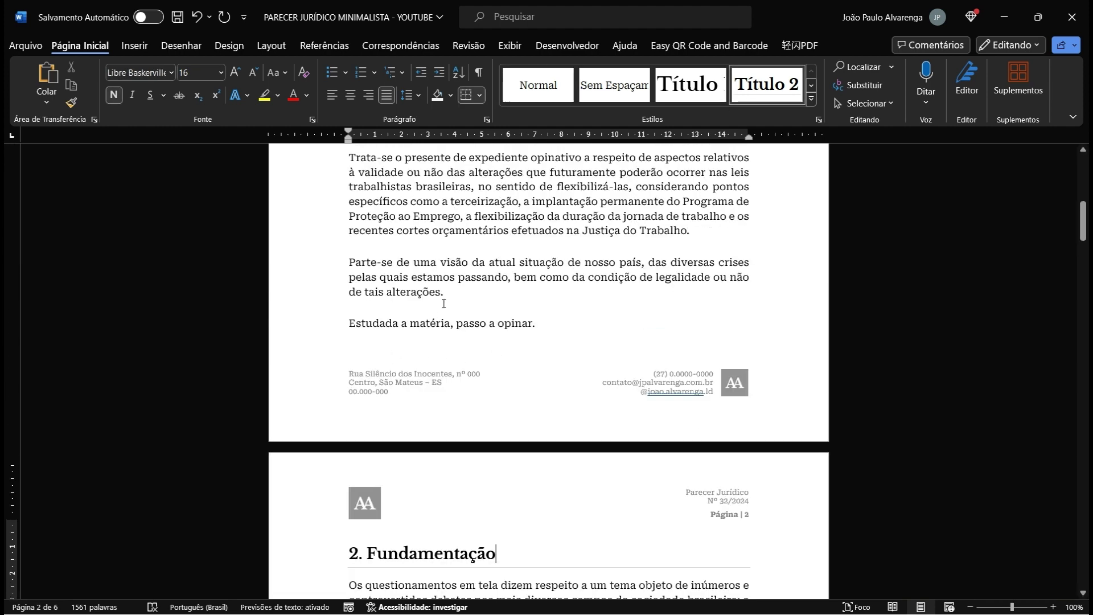
scroll(461, 272, down, 1)
scroll(438, 342, down, 5)
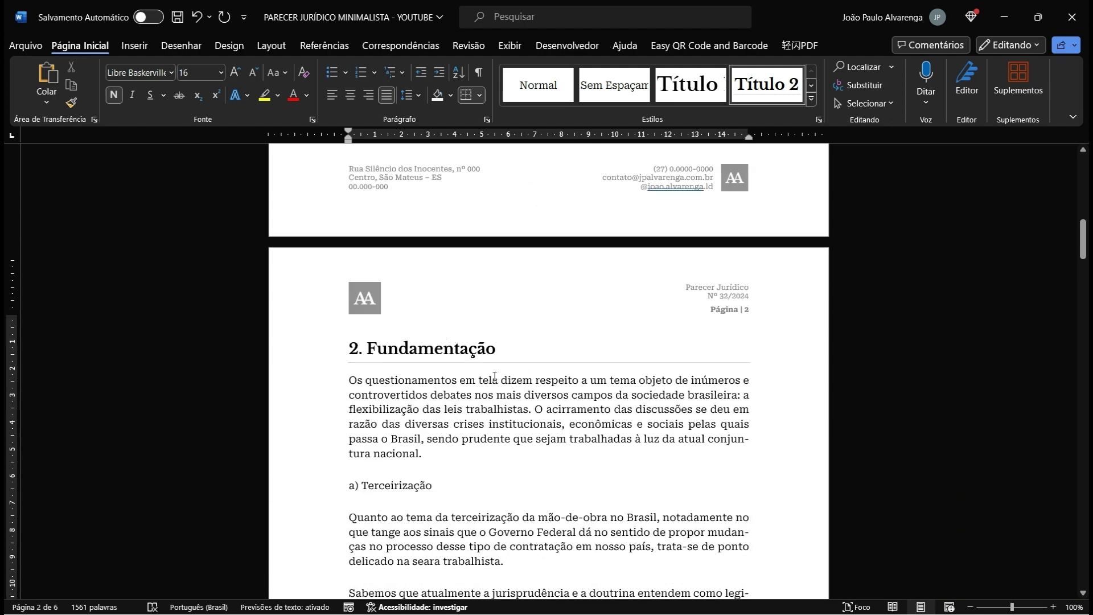
scroll(522, 243, down, 2)
click(463, 387)
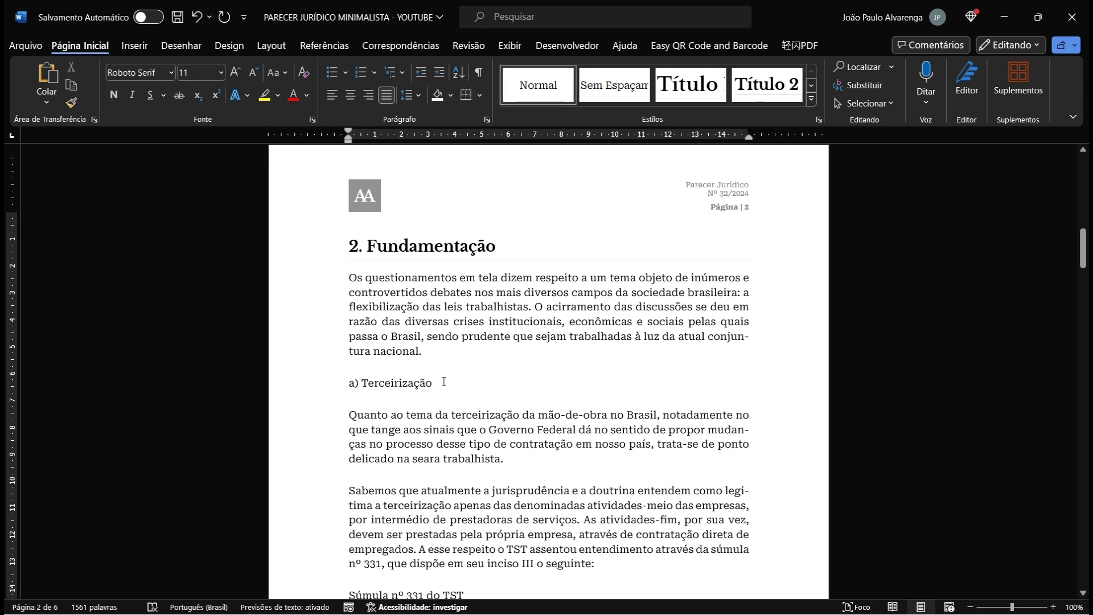
click(813, 86)
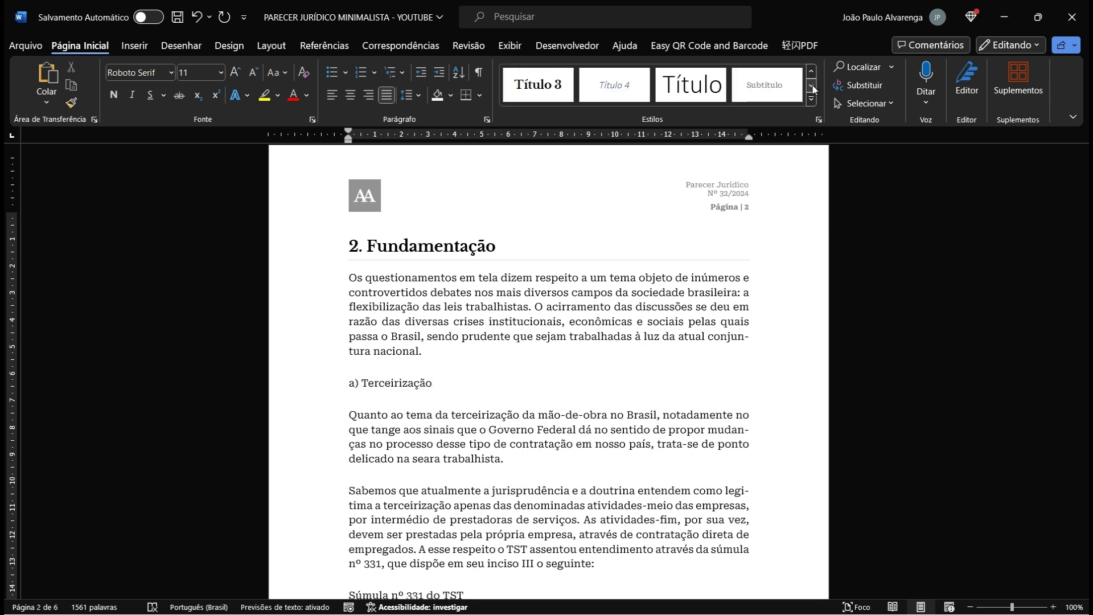
click(541, 99)
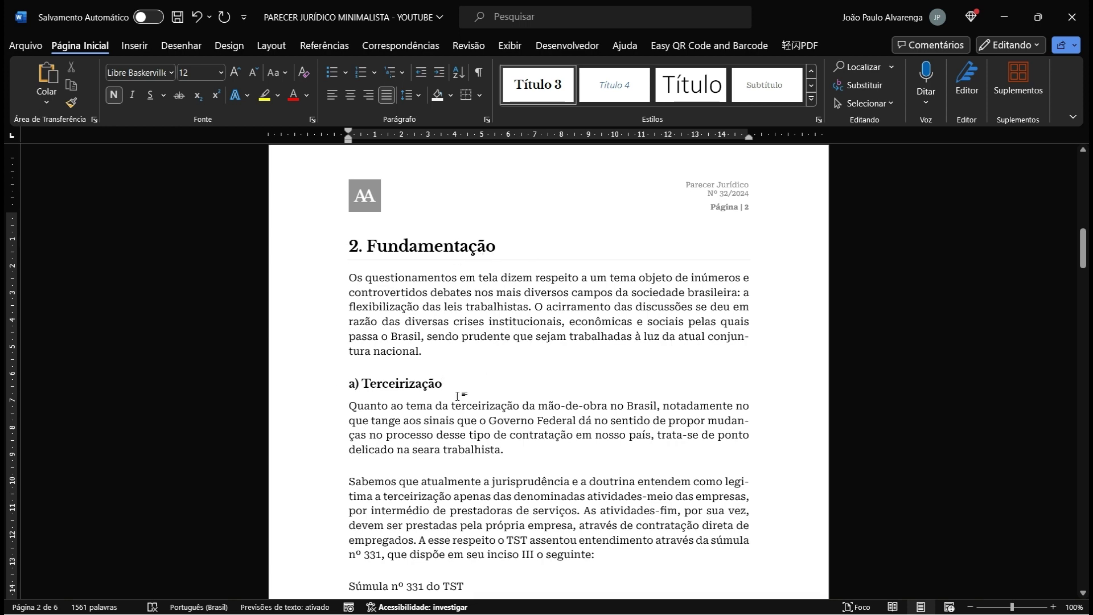
Step: Compare the font settings of the "2. Fundamentação" heading and the "a) Terceirização" subheading
scroll(521, 382, down, 2)
scroll(521, 382, down, 1)
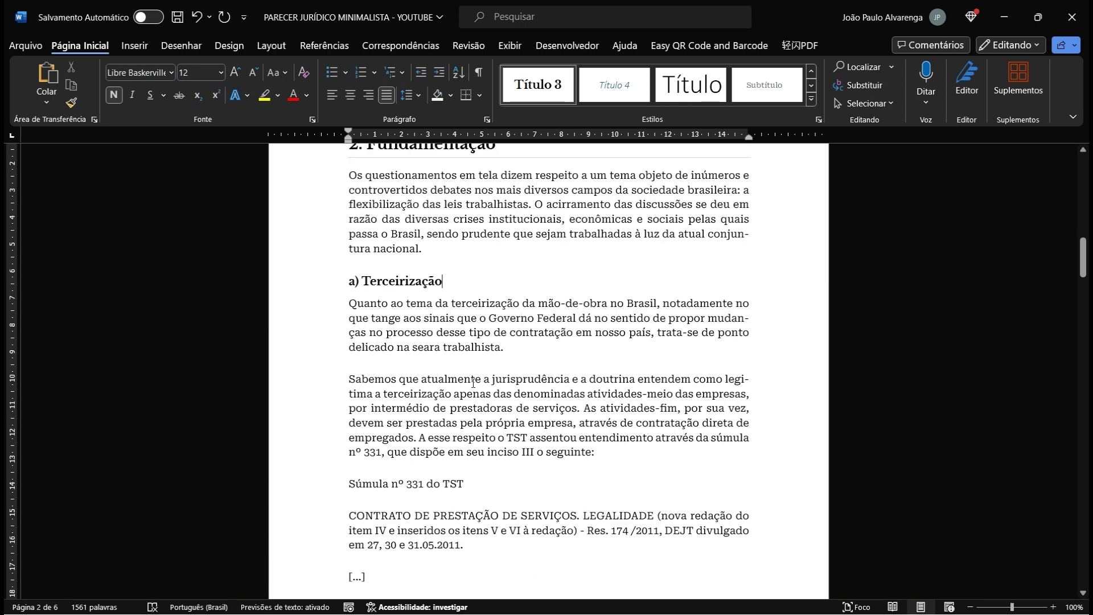
scroll(473, 382, up, 3)
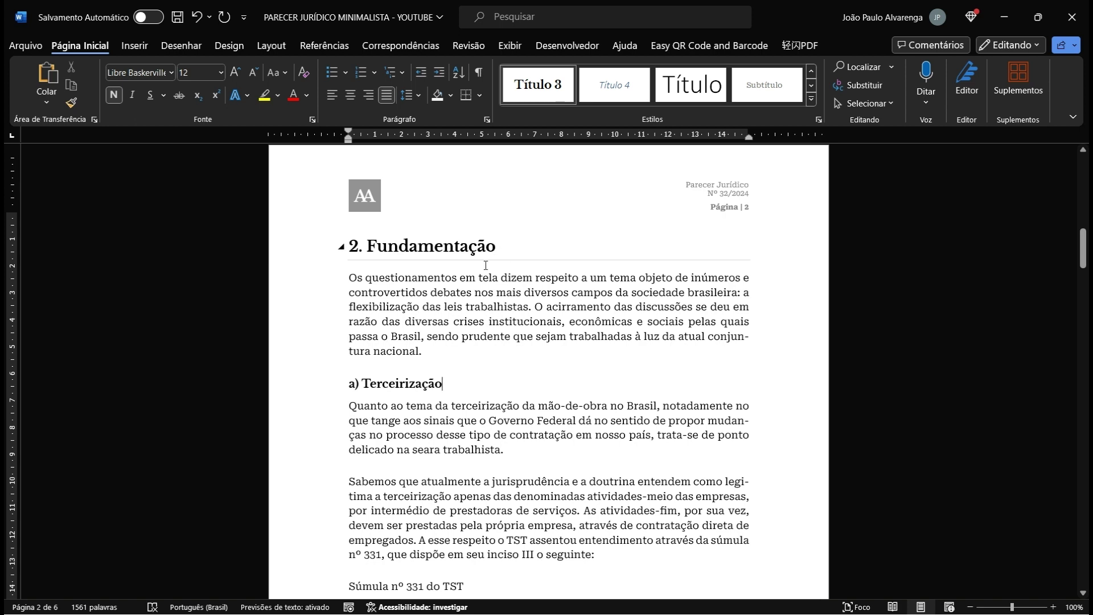
click(444, 243)
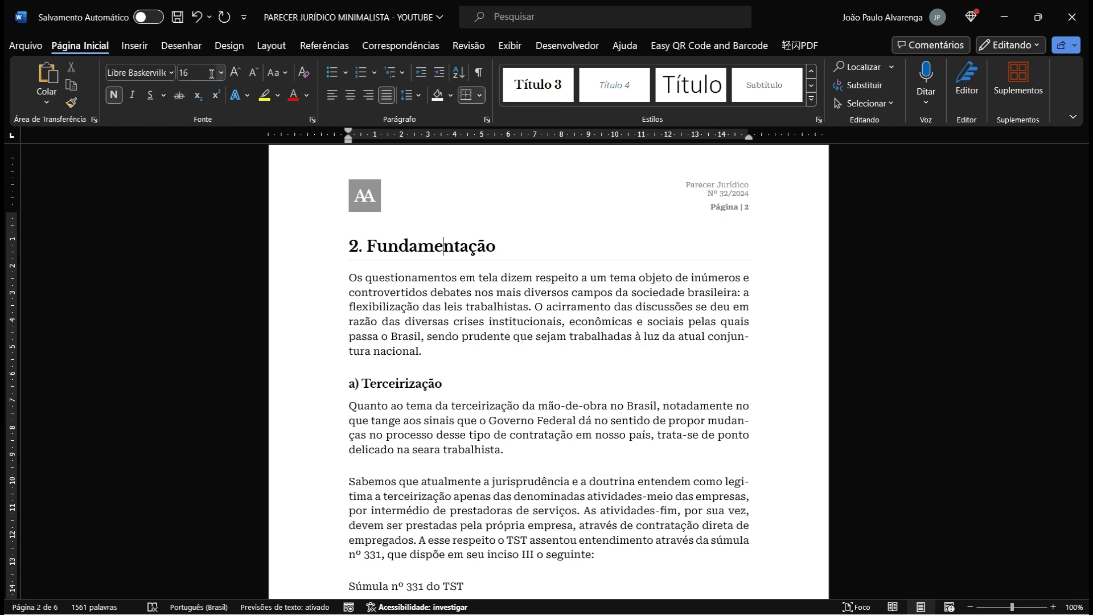
click(395, 383)
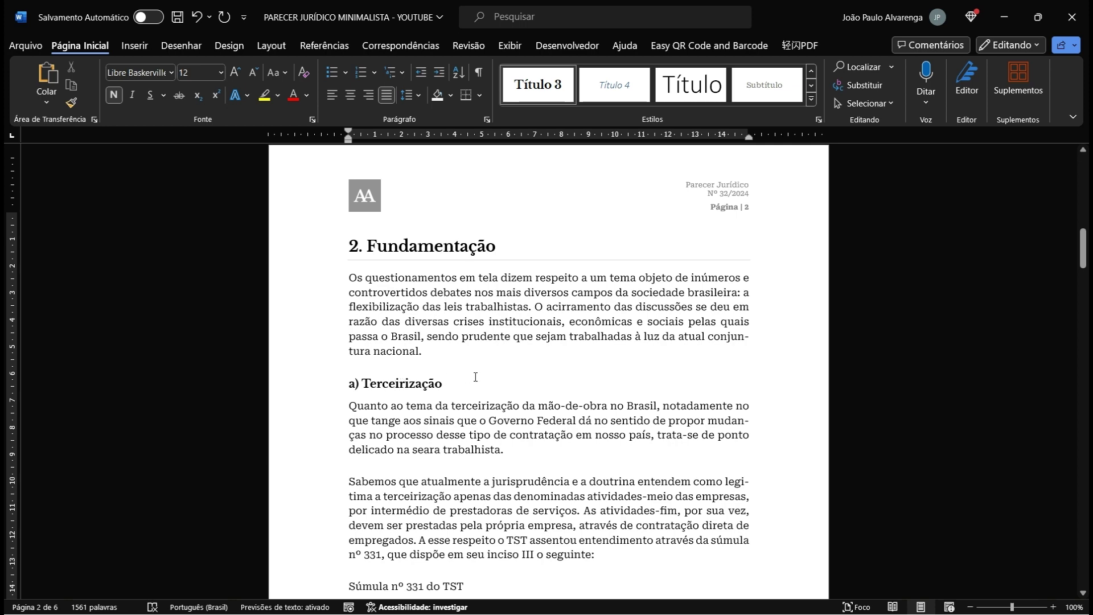
Step: Insert a one-column, two-row table on a new line between "o seguinte:" and "Súmula nº 331 do TST"
scroll(461, 384, down, 5)
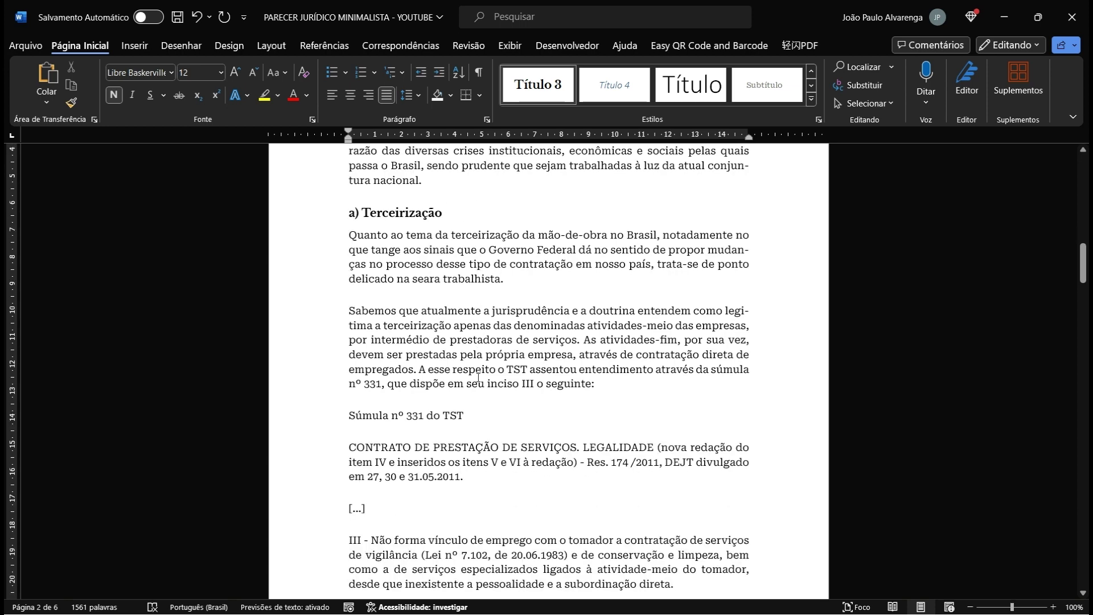
scroll(477, 378, down, 2)
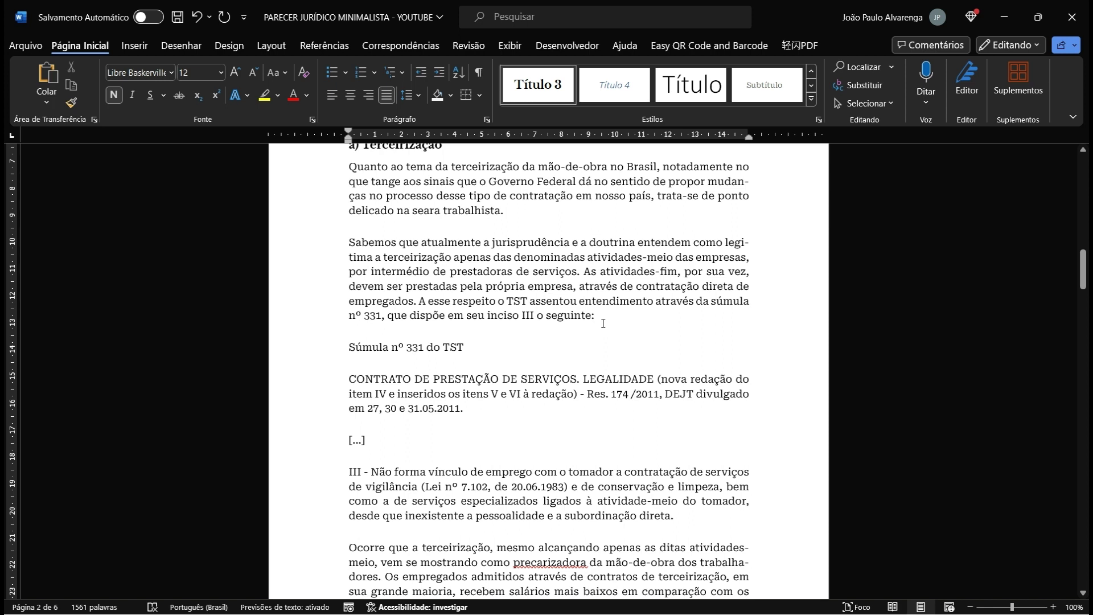
scroll(603, 324, down, 2)
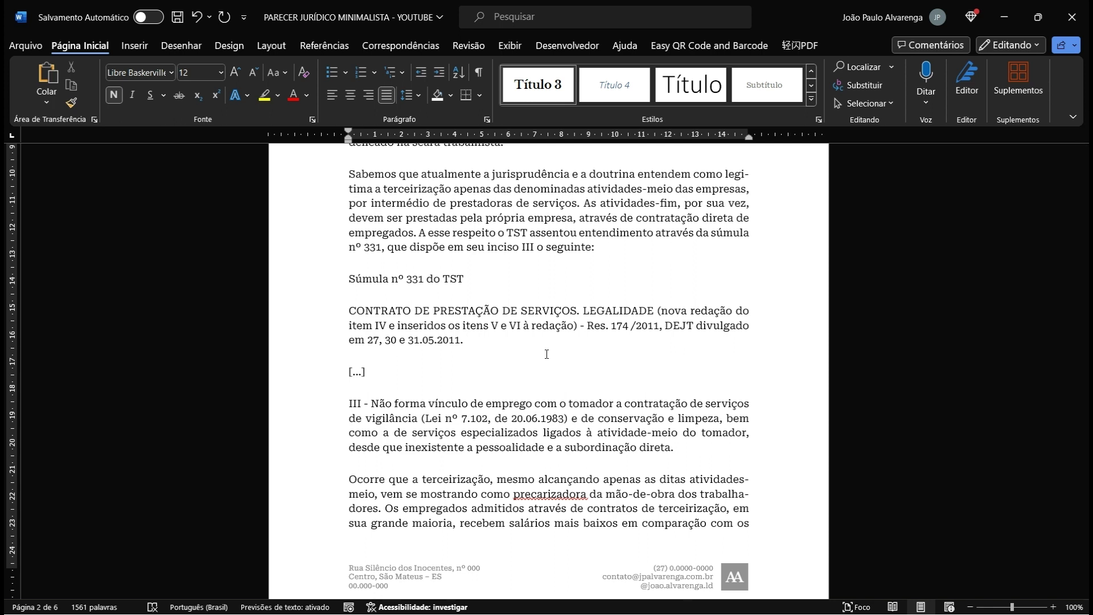
click(629, 257)
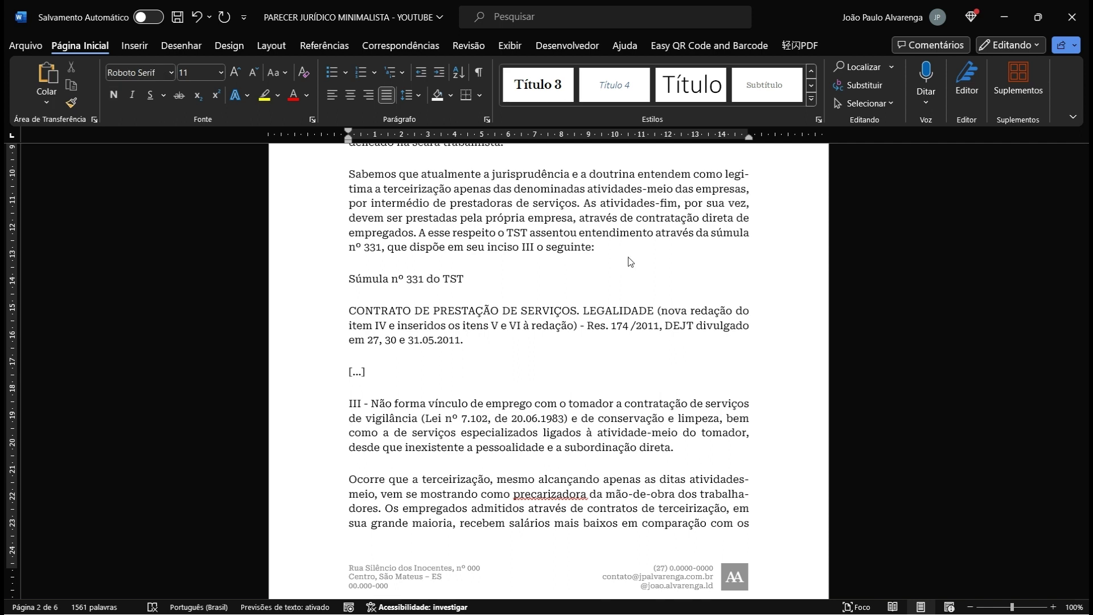
key(Return)
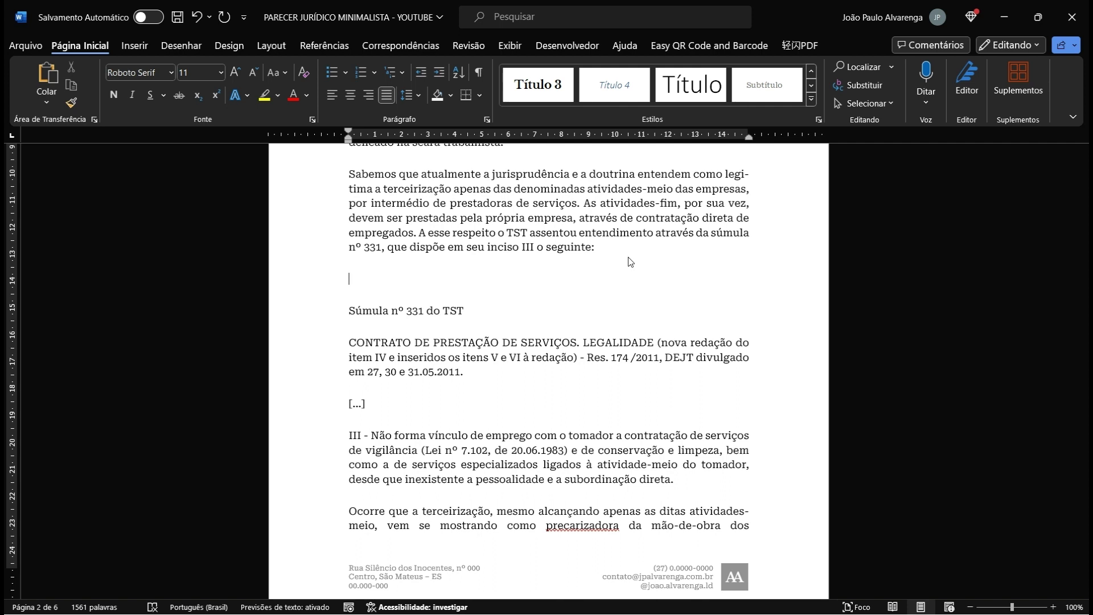
click(144, 48)
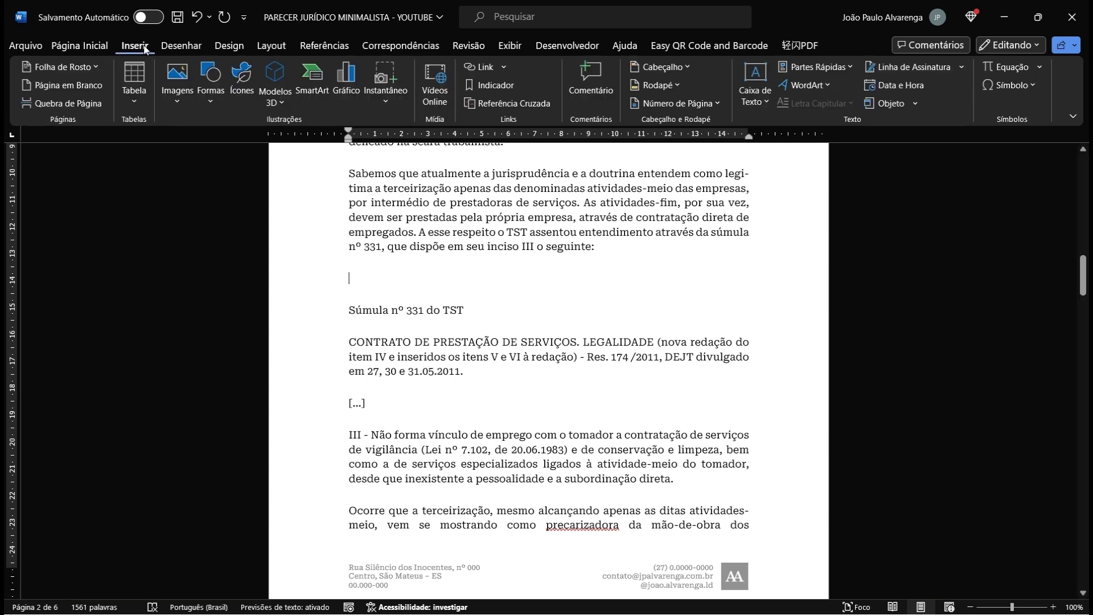
click(134, 80)
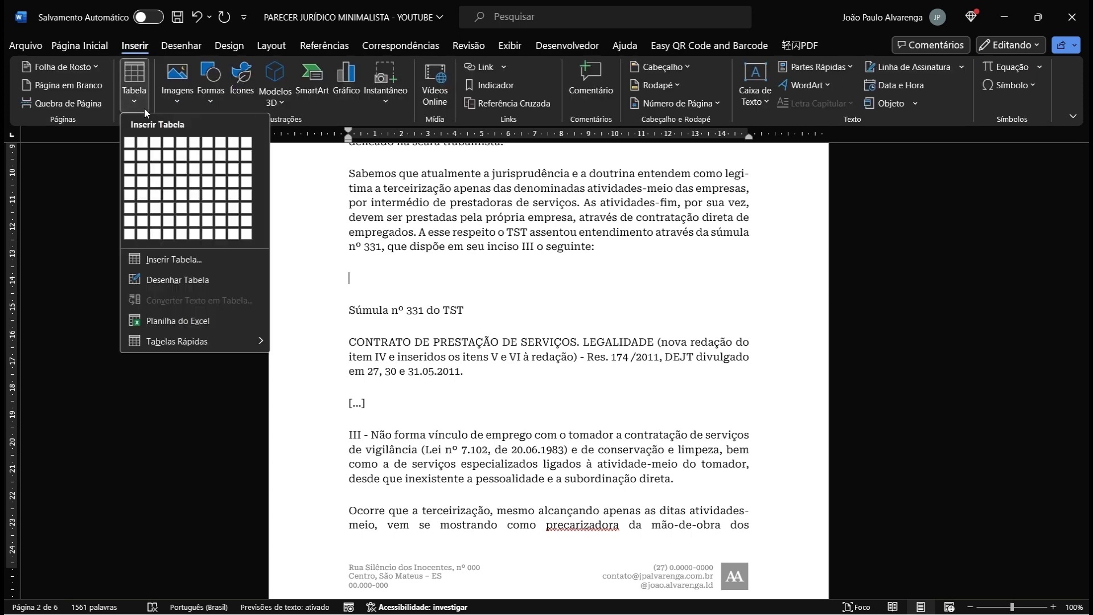
click(131, 162)
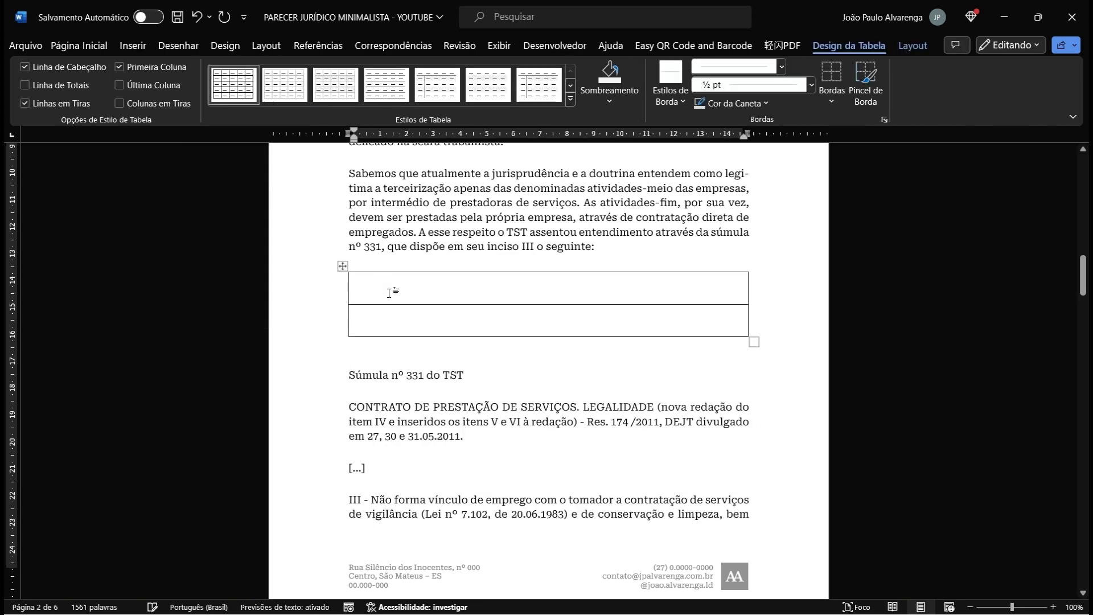
Step: Narrow the new two-row table to a width of about 12 cm by moving its left edge inward
drag(391, 292, 535, 329)
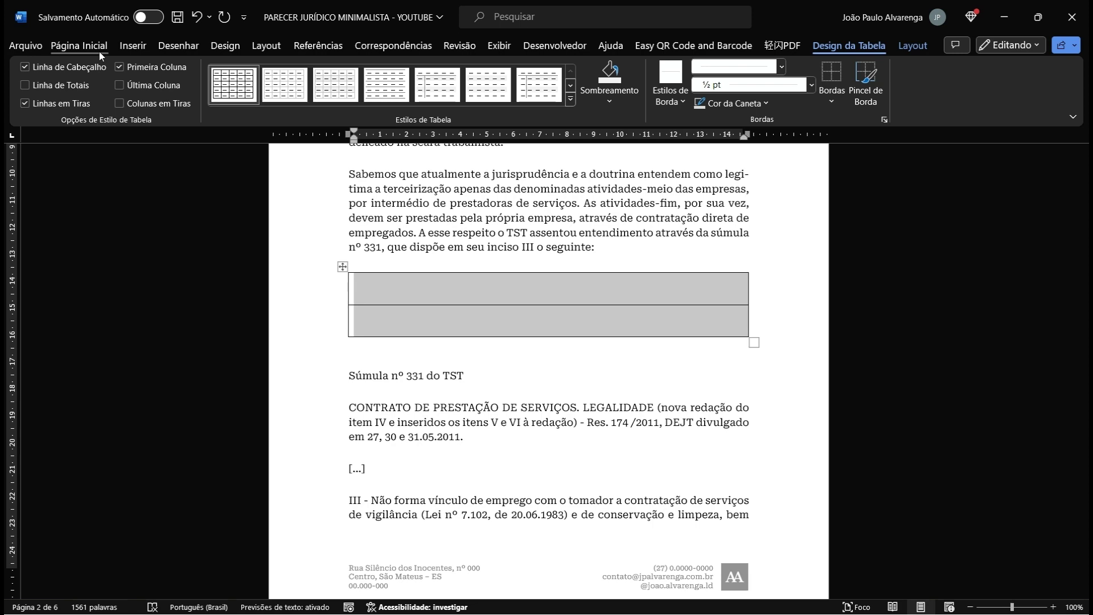
click(914, 45)
scroll(499, 408, down, 2)
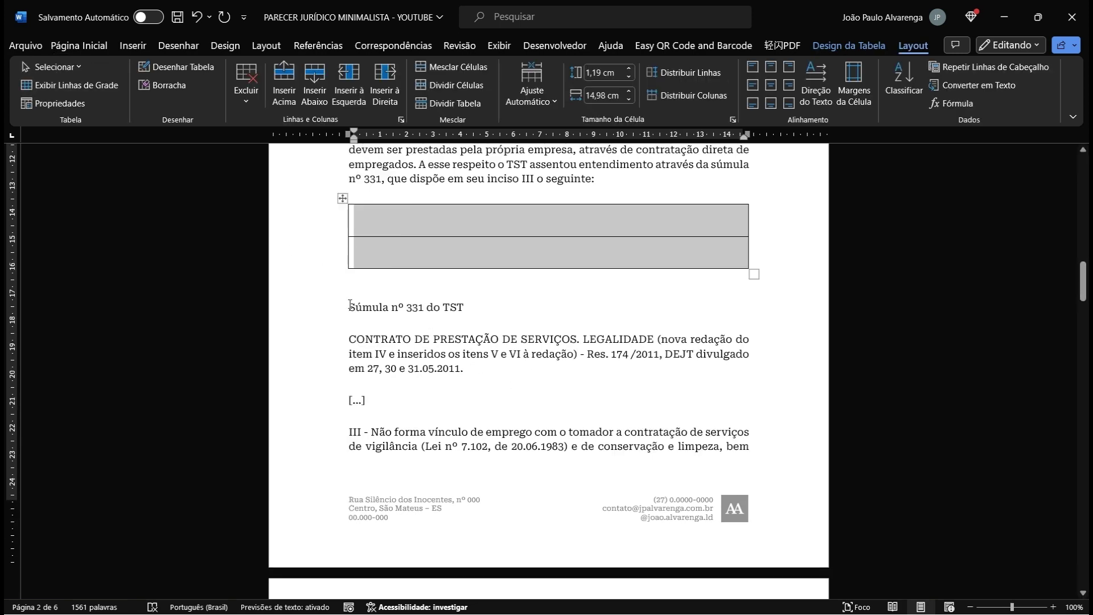
scroll(438, 347, down, 1)
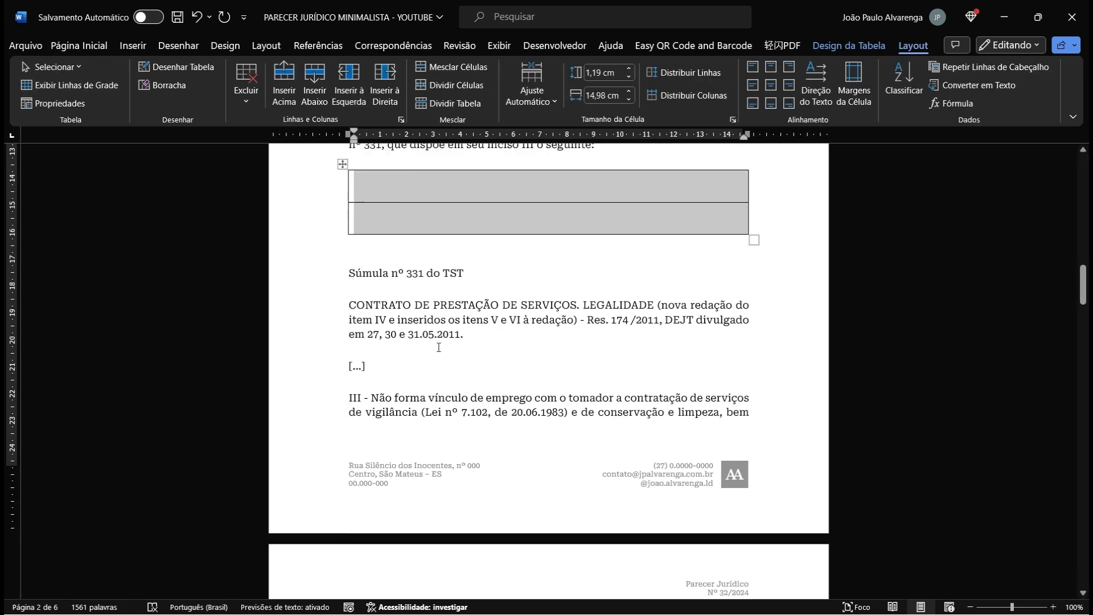
scroll(438, 347, down, 6)
scroll(439, 322, up, 9)
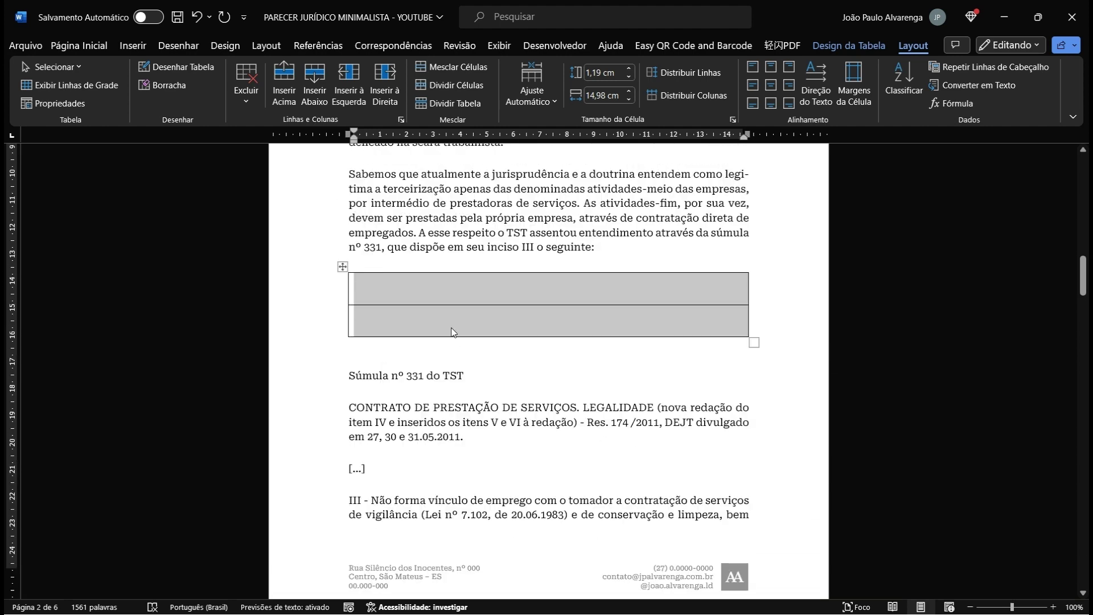
click(345, 297)
drag(349, 301, 433, 306)
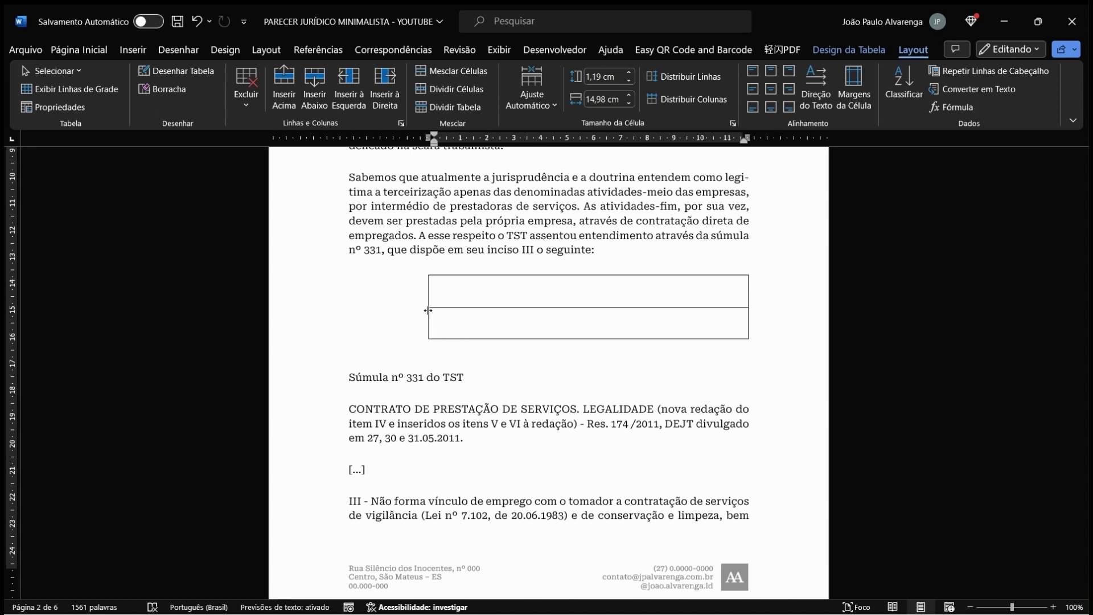
Step: Remove the space after paragraphs in both rows of the empty table
click(423, 270)
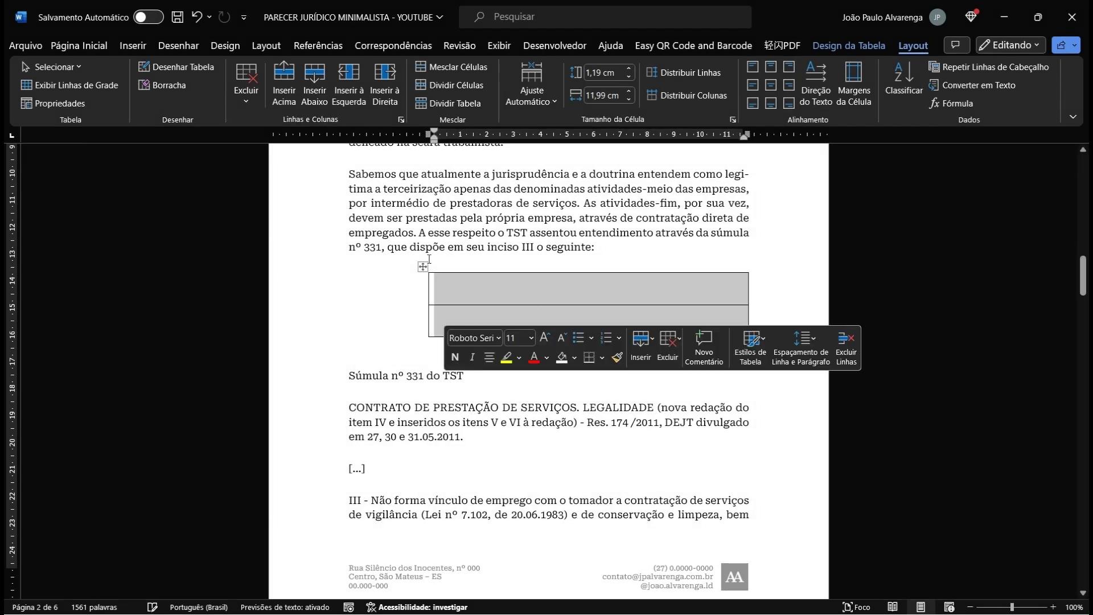
click(138, 52)
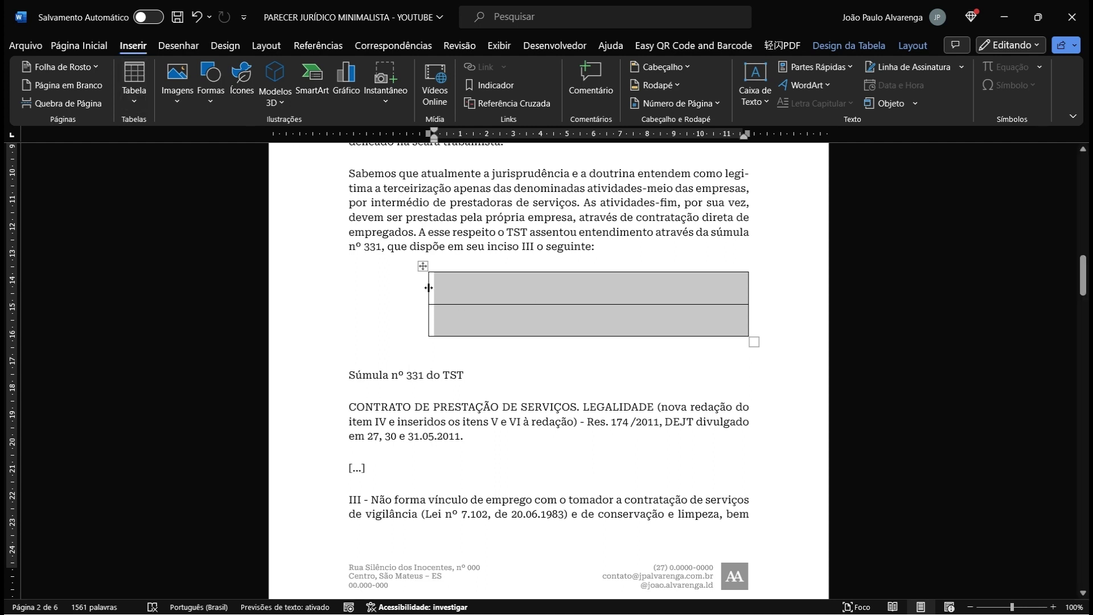
click(104, 47)
right_click(519, 287)
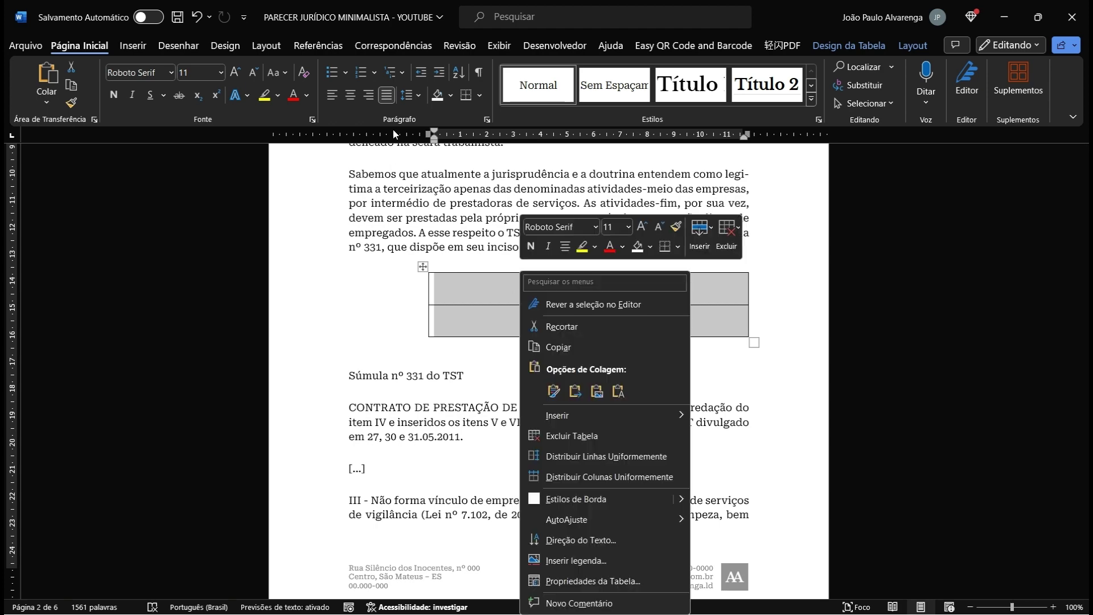
click(419, 96)
click(470, 273)
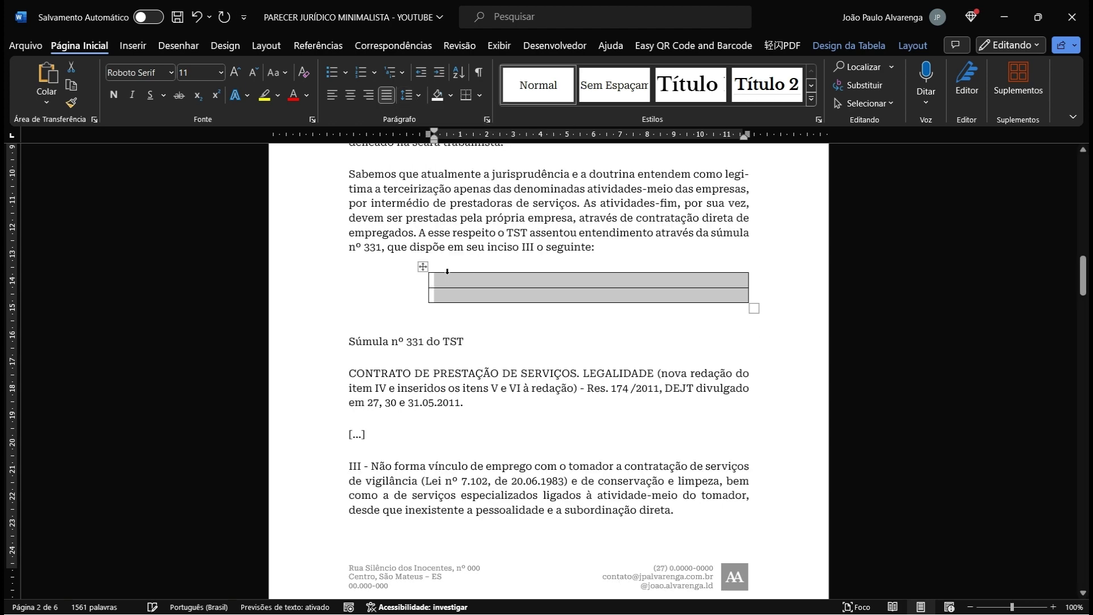
Step: Set the left and right cell margins of both table rows to 0 cm
right_click(457, 284)
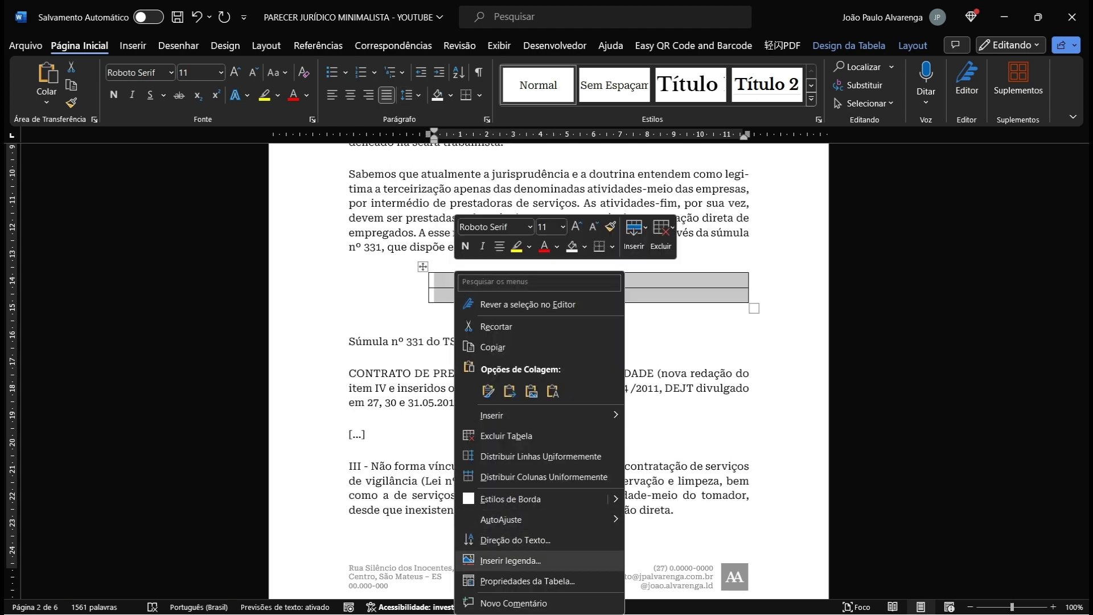
click(527, 581)
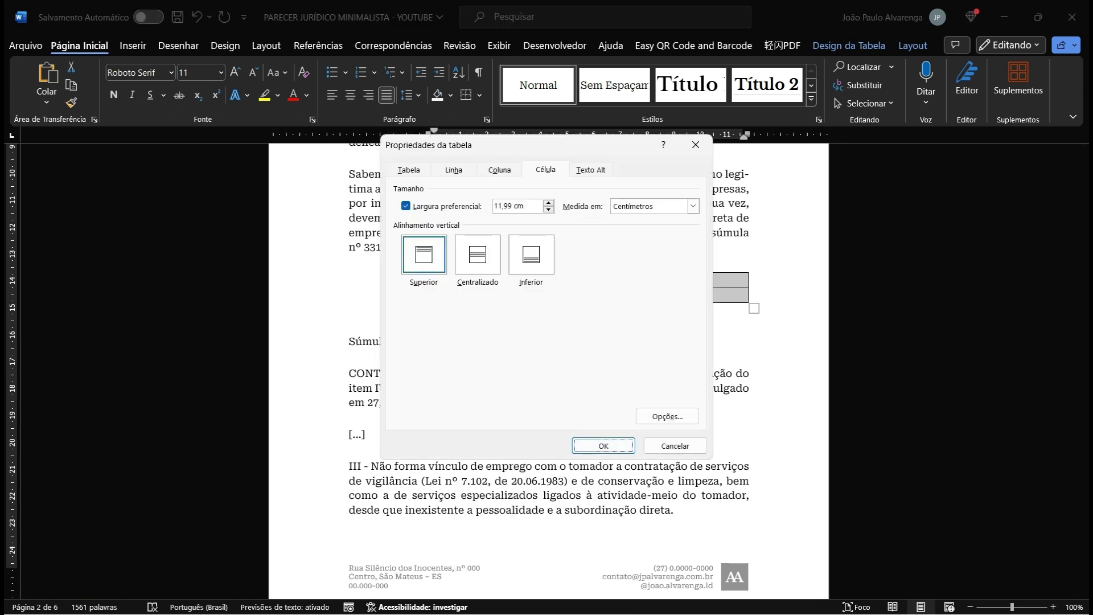
click(668, 417)
key(space)
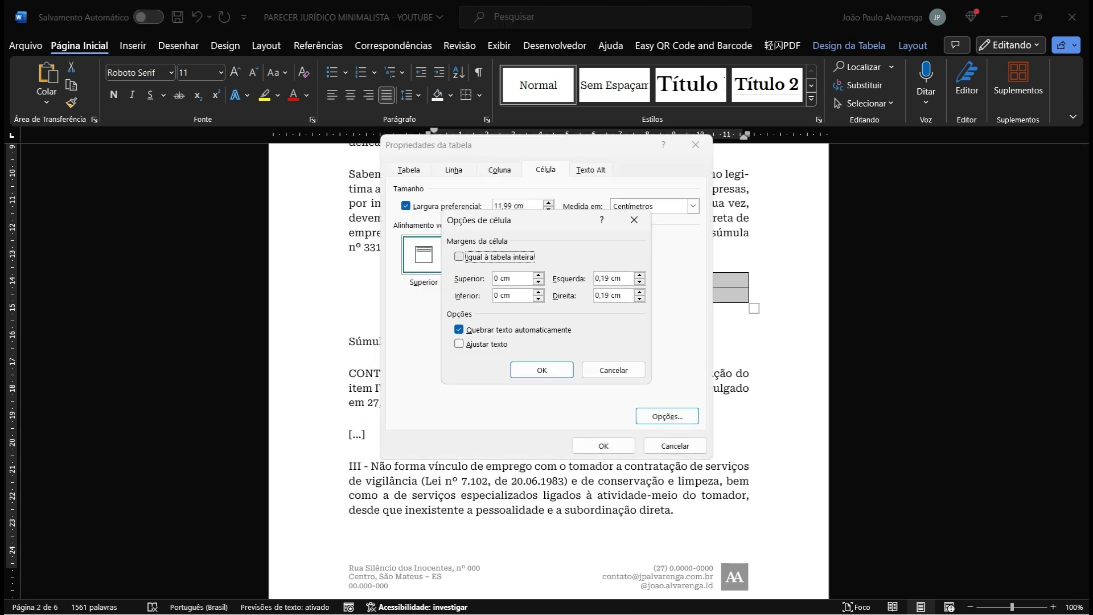
double_click(602, 278)
text(0)
double_click(602, 295)
text(0)
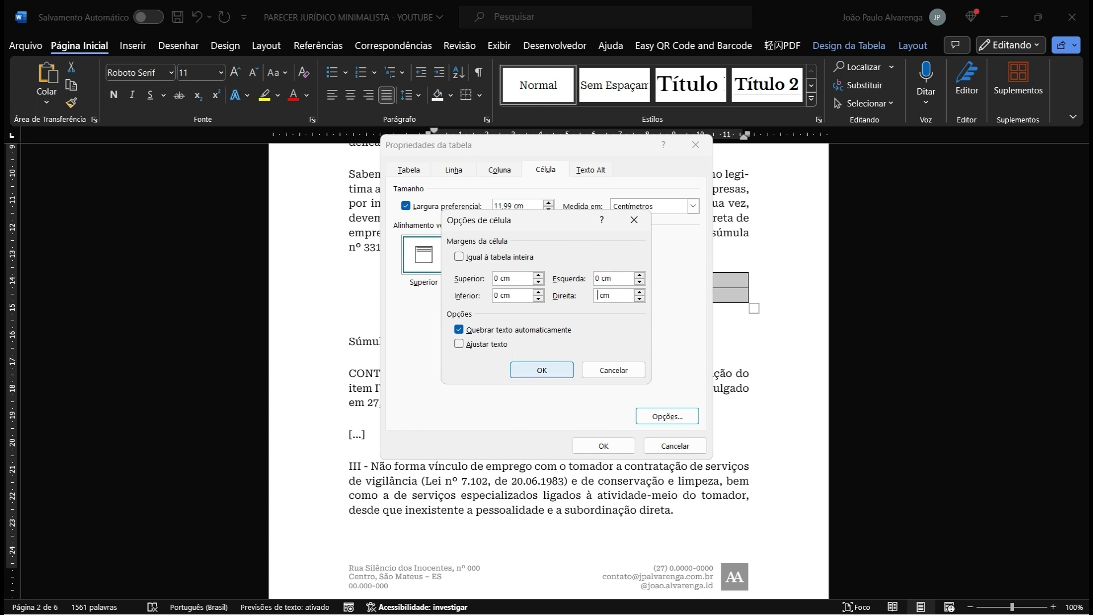
click(542, 370)
click(604, 446)
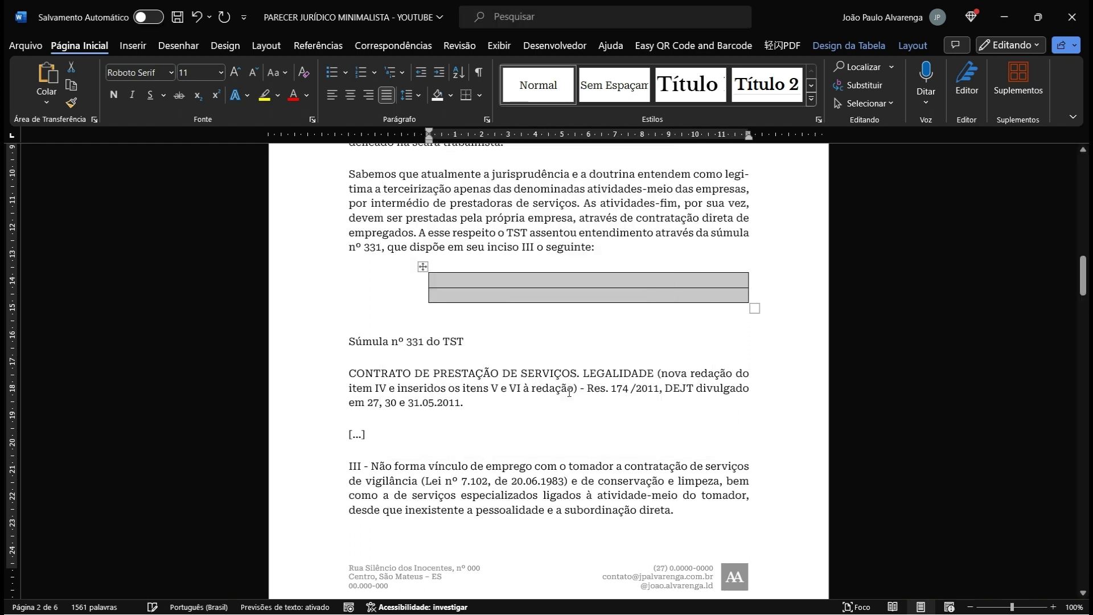
Step: Move the "Súmula nº 331 do TST" line into the table's first row and remove its space after paragraph
drag(465, 341, 349, 342)
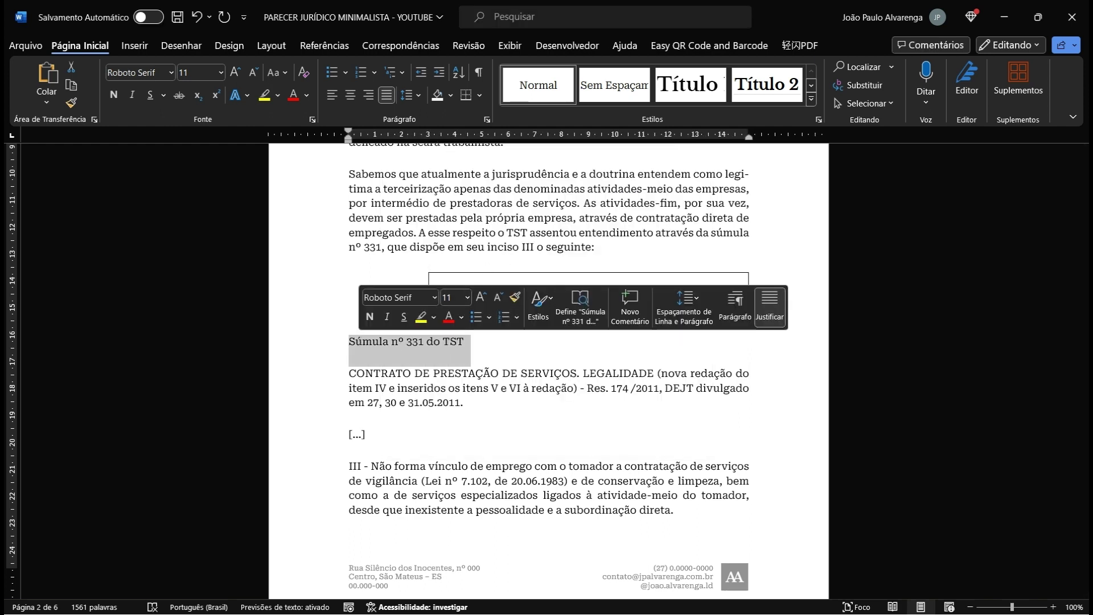
key(ctrl+x)
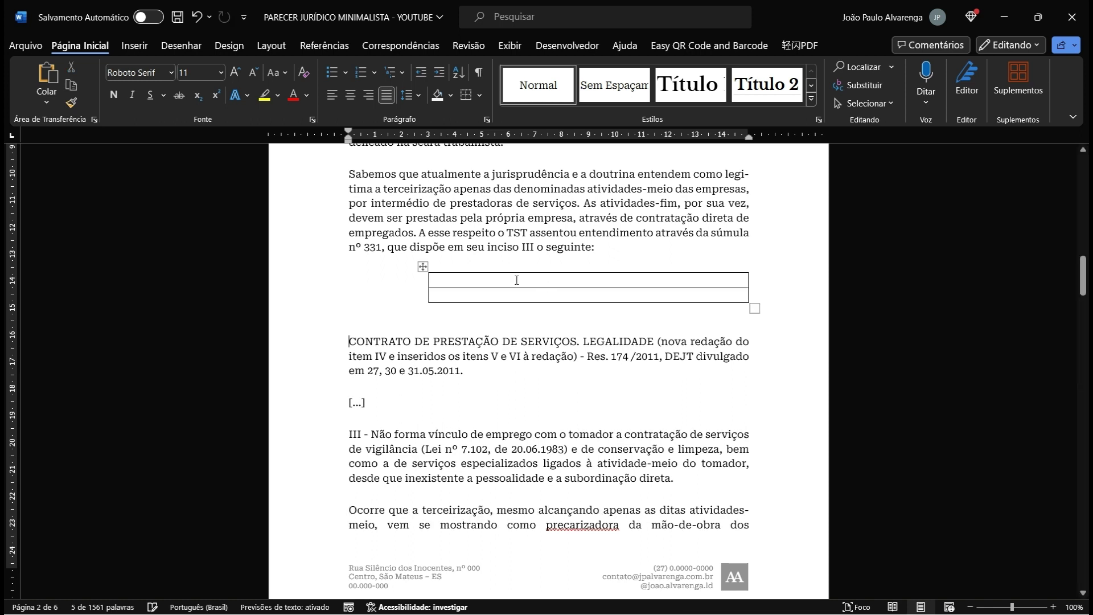
click(518, 279)
key(ctrl+v)
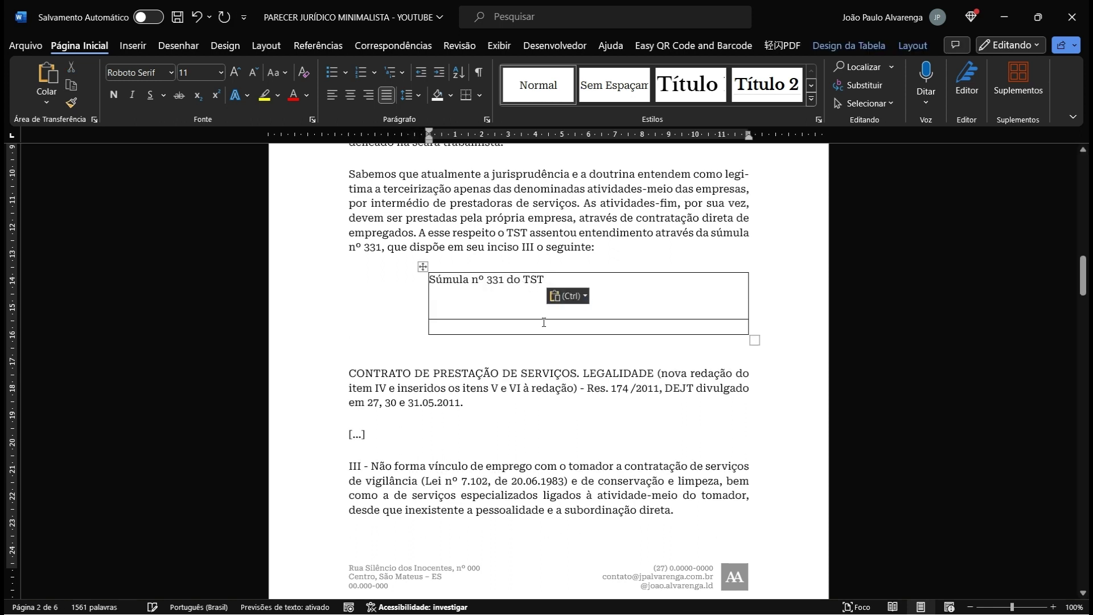
key(BackSpace)
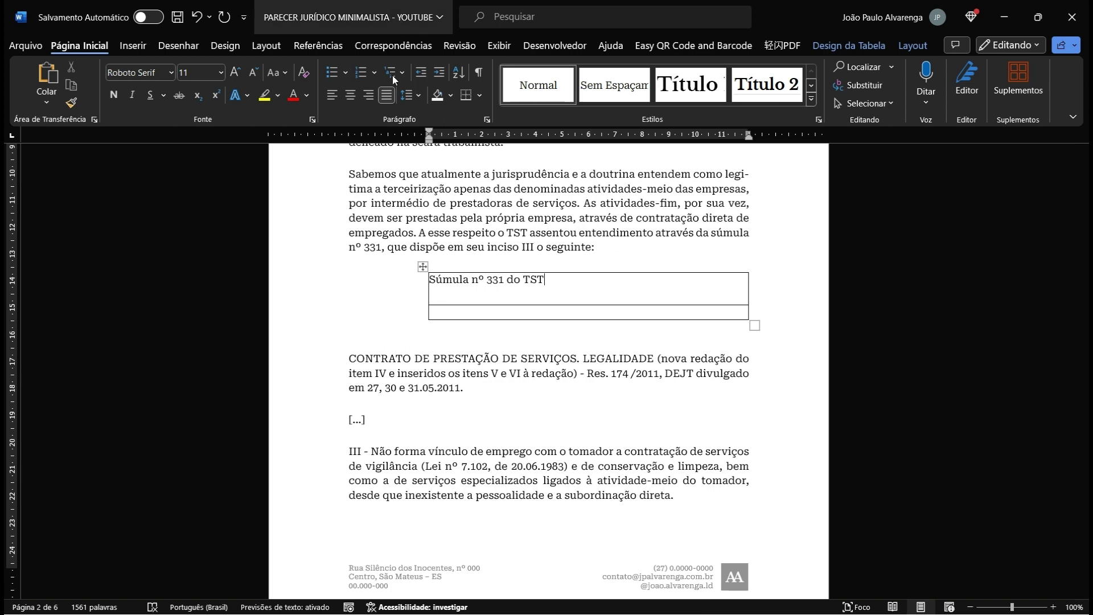
click(422, 96)
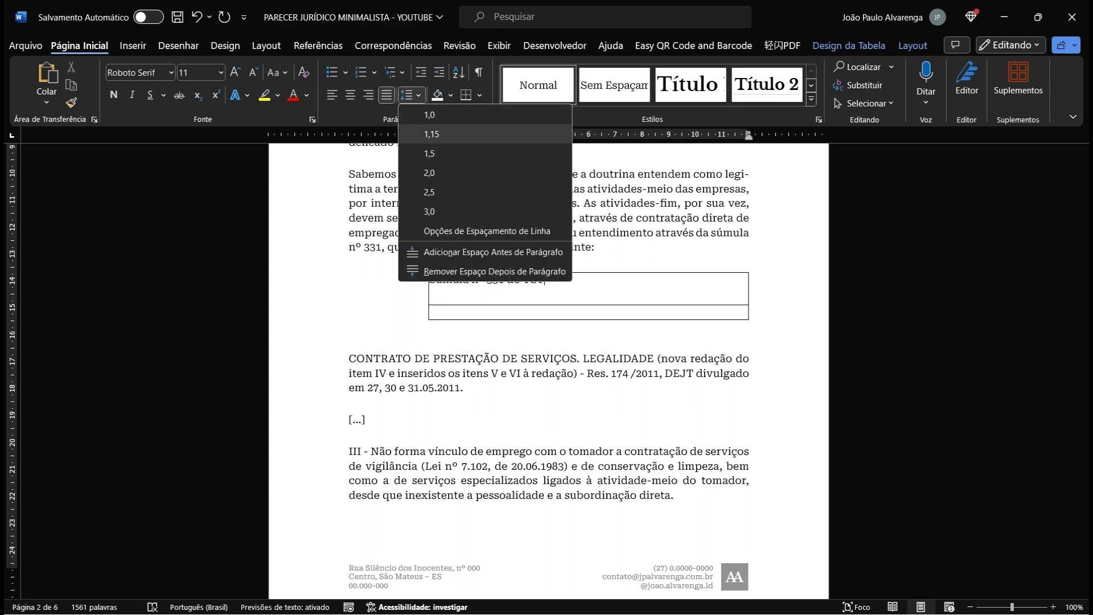
click(488, 271)
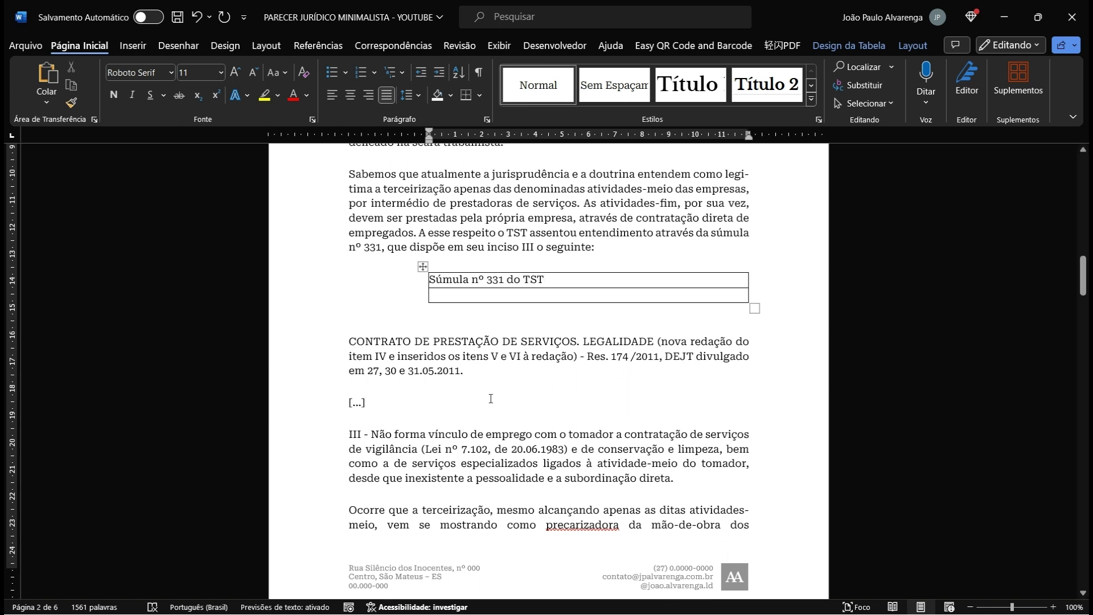
Step: Move the quoted text from "CONTRATO DE PRESTAÇÃO DE SERVIÇOS" through item III into the second row and remove the last paragraph's space after
drag(678, 483, 348, 341)
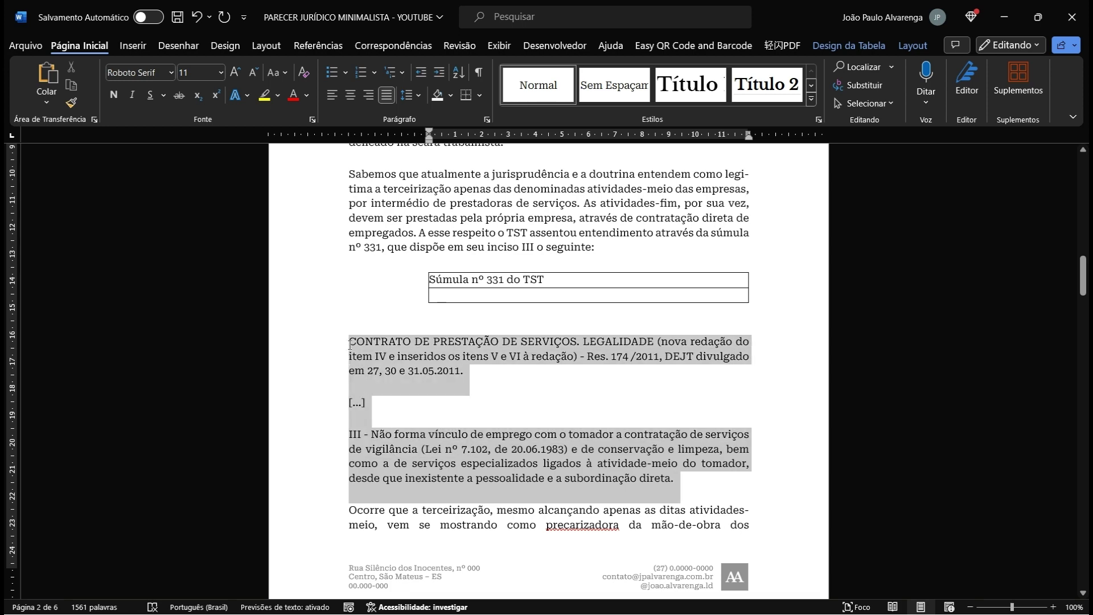
key(Delete)
click(473, 295)
key(ctrl+v)
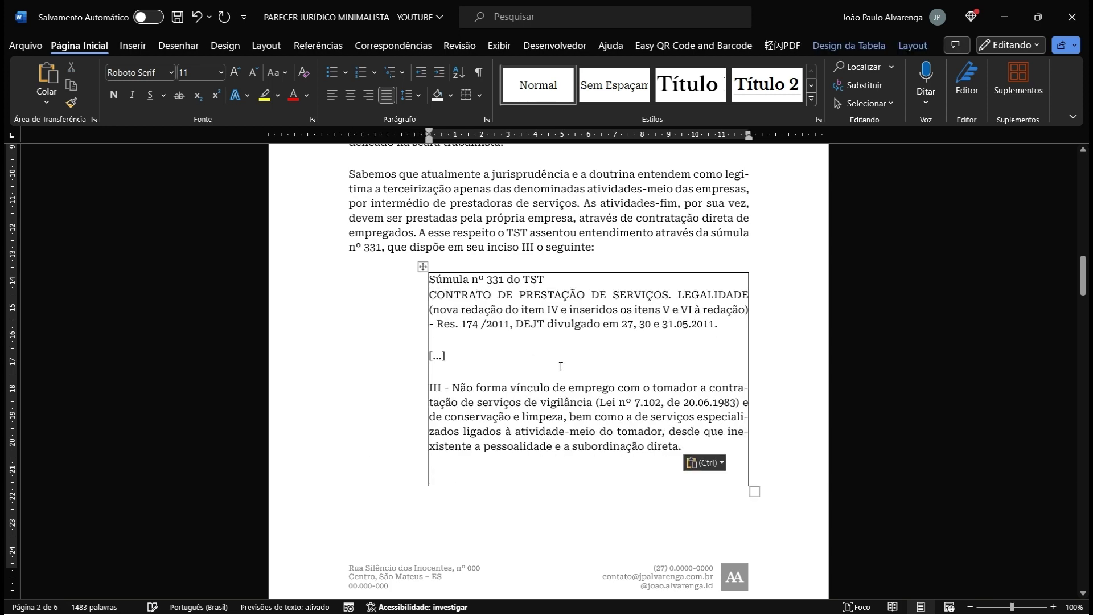
key(BackSpace)
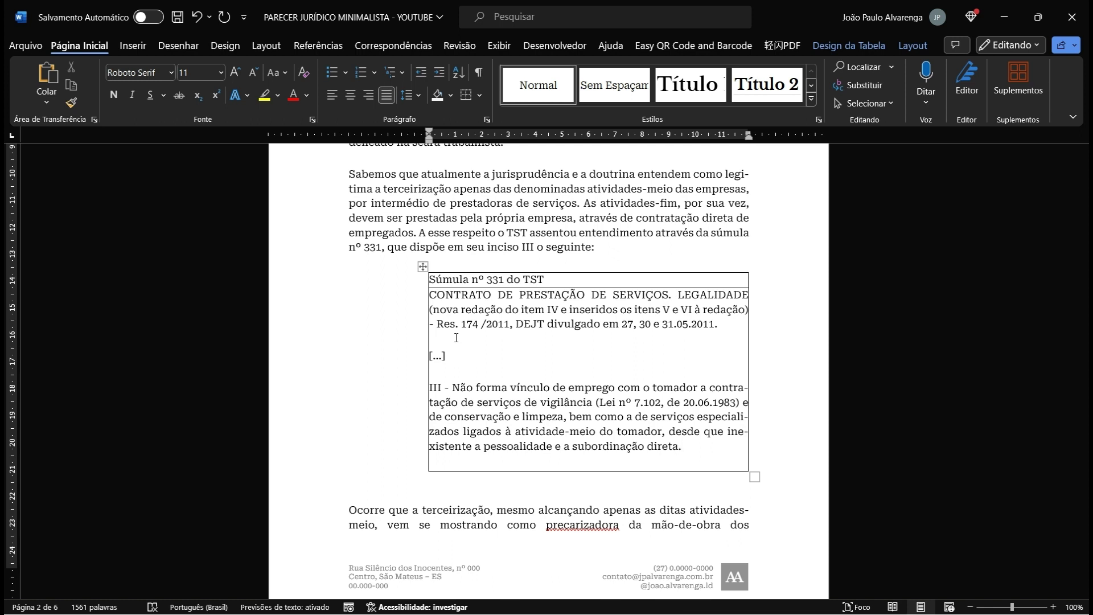
click(410, 95)
click(465, 271)
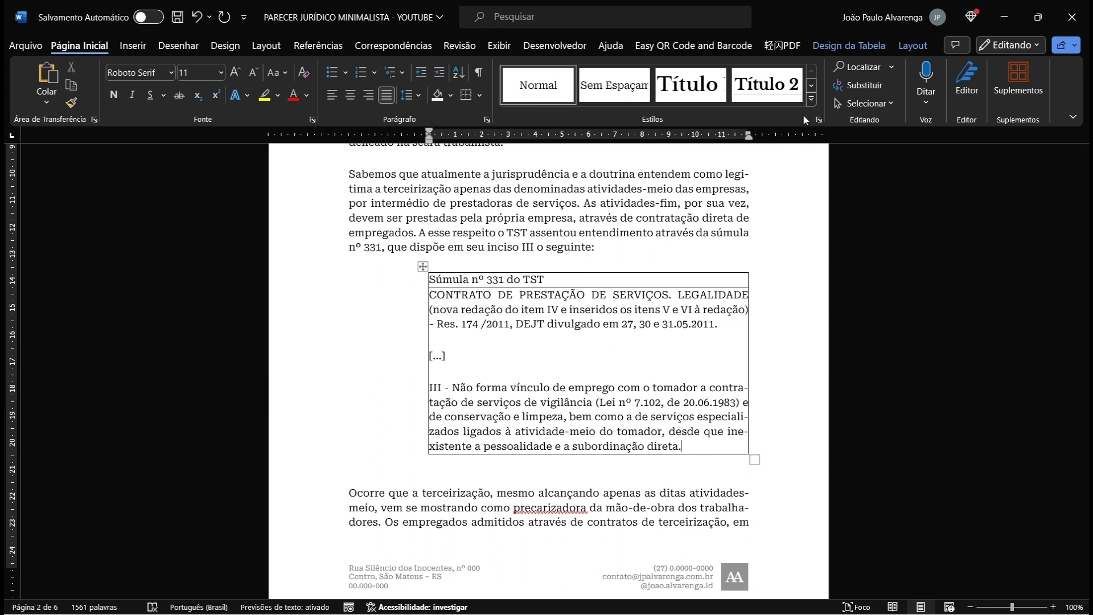
Step: Apply the Citação style to all text in both rows of the súmula table
click(811, 88)
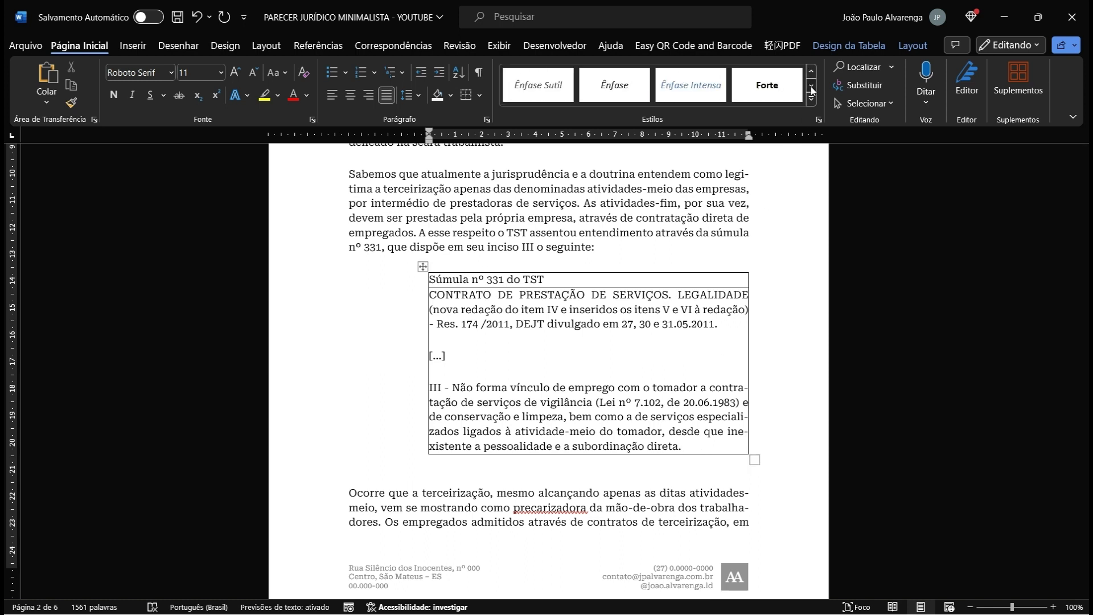
click(811, 87)
click(555, 91)
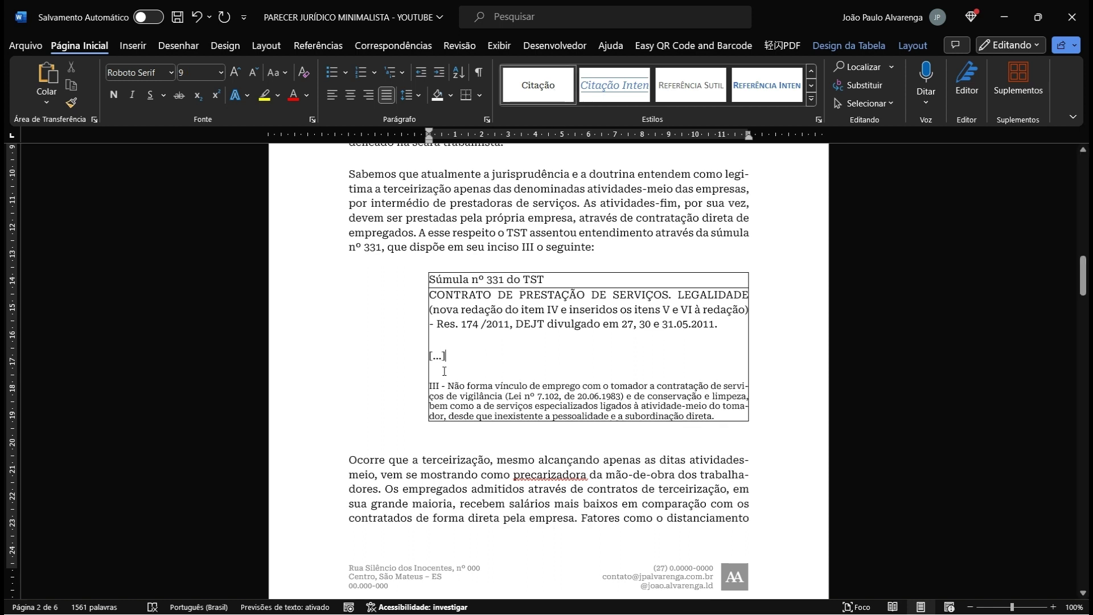
drag(453, 375, 431, 278)
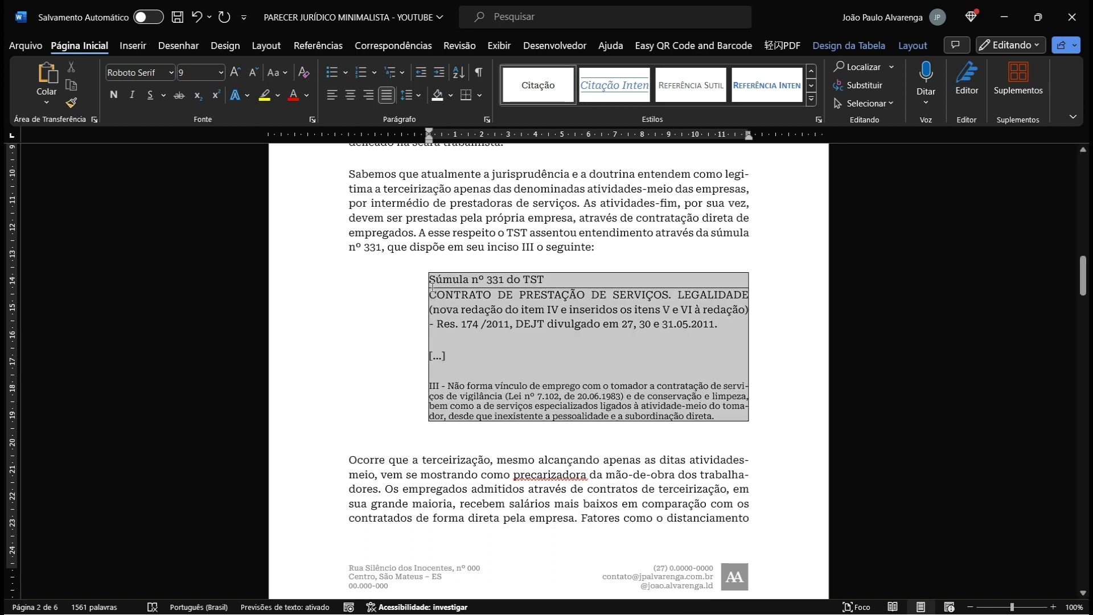
click(538, 91)
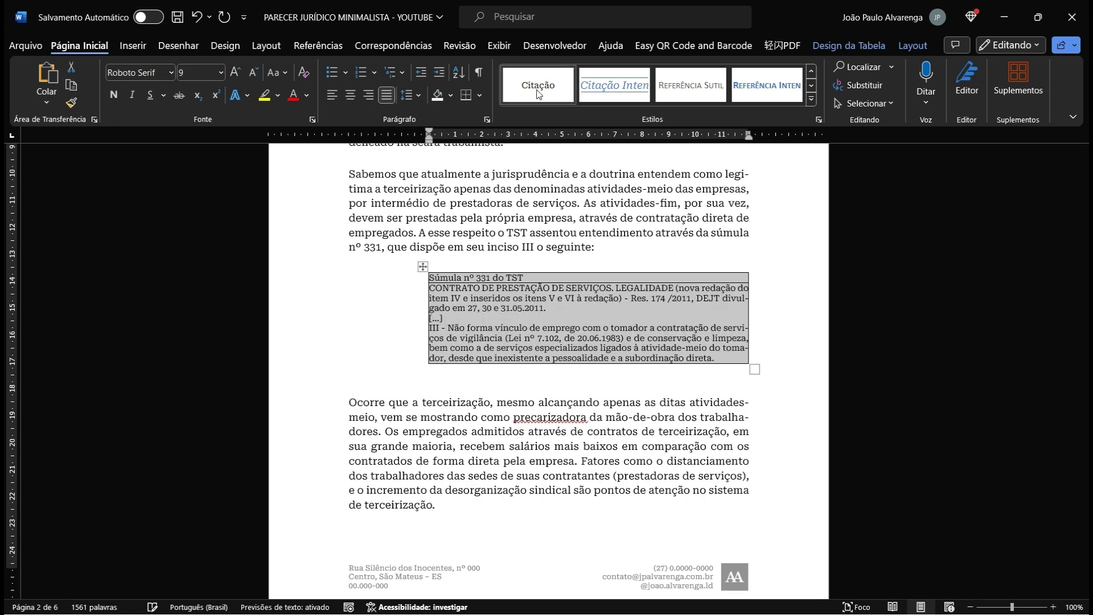
Step: Add space after the "CONTRATO DE PRESTAÇÃO DE SERVIÇOS" paragraph and the "[...]" paragraph in the second row
click(544, 316)
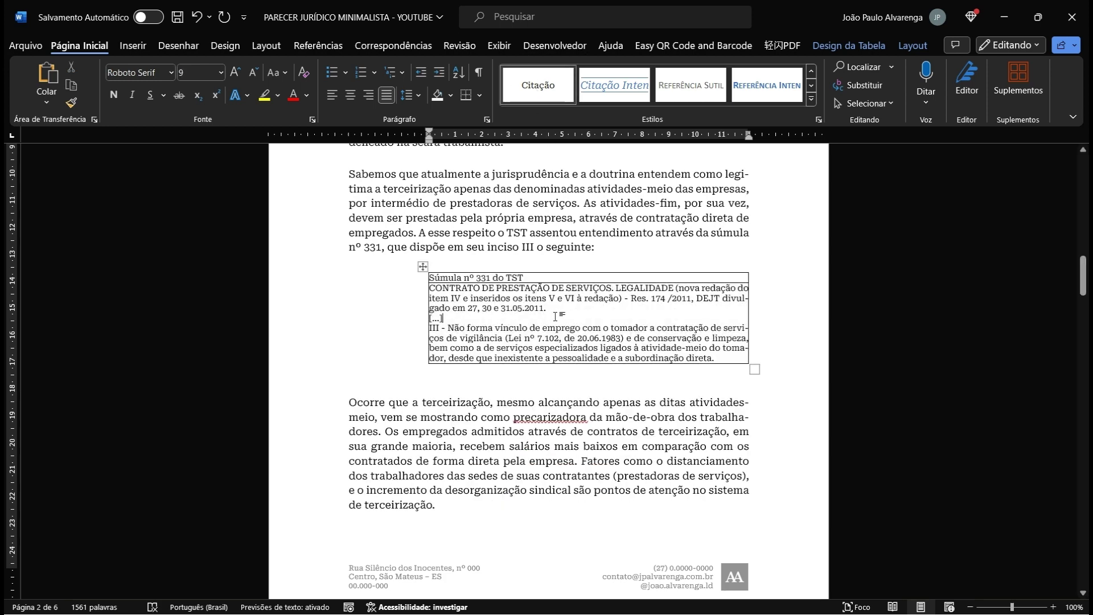
click(419, 95)
click(444, 271)
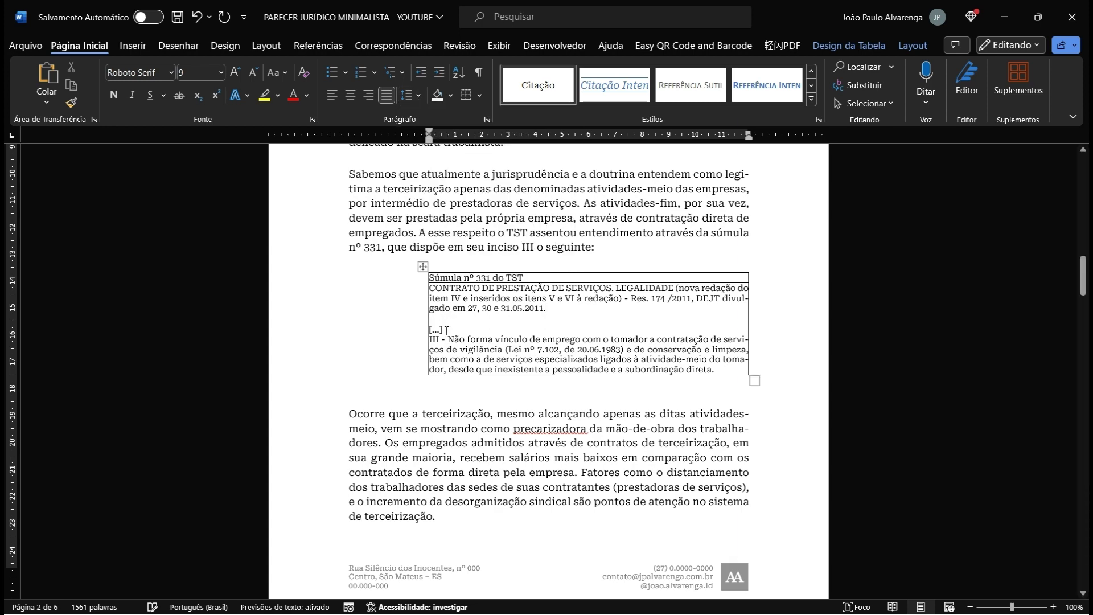
click(446, 330)
click(418, 95)
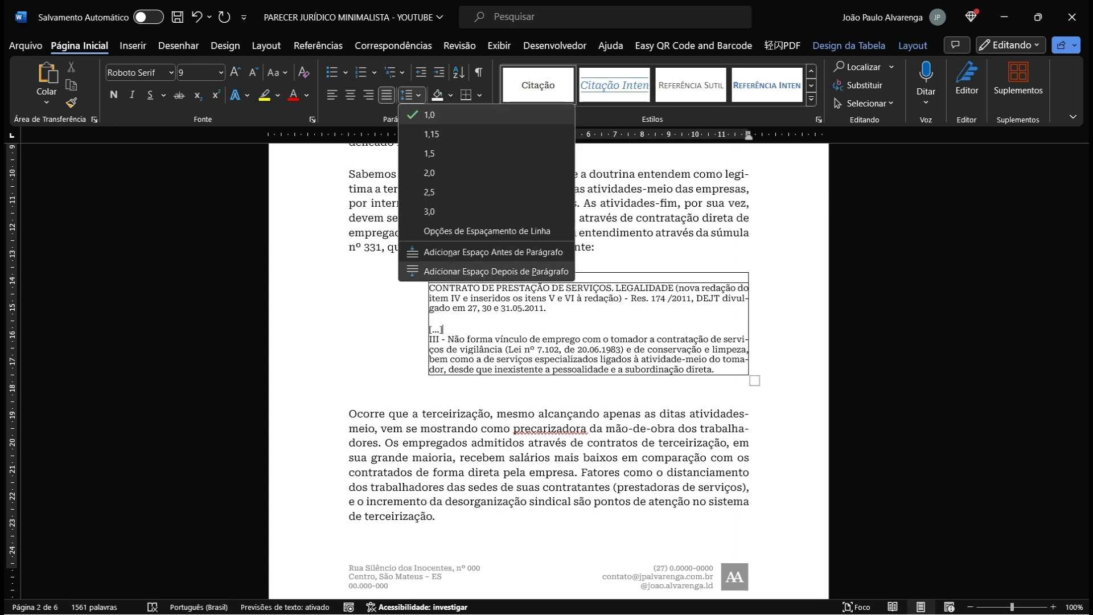
click(444, 271)
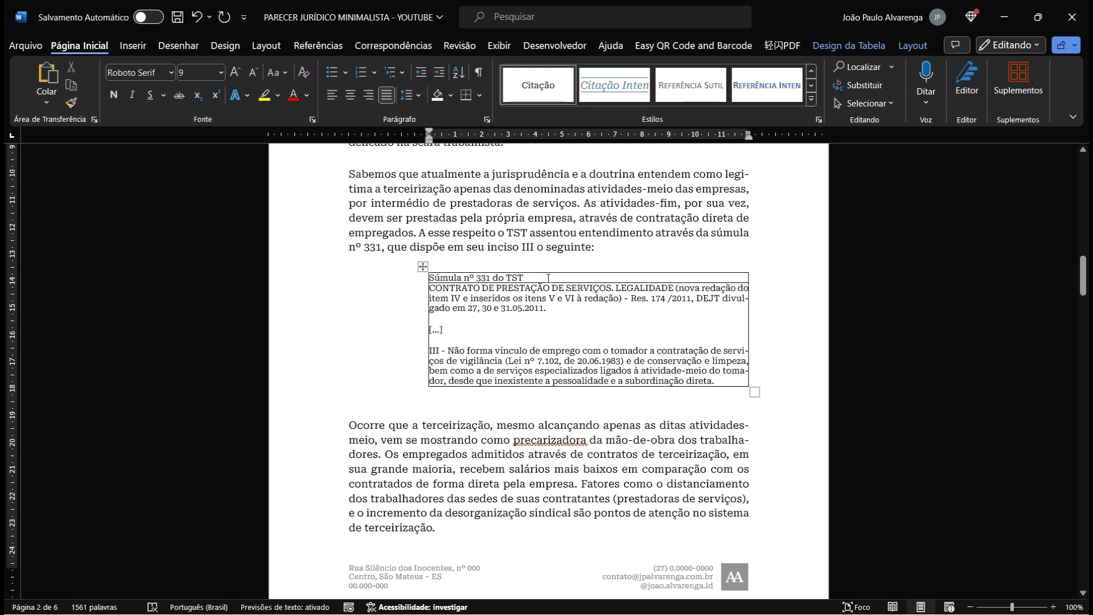
Step: Set all four cell margins of the súmula table's first row to 0,2 cm
right_click(548, 278)
click(597, 562)
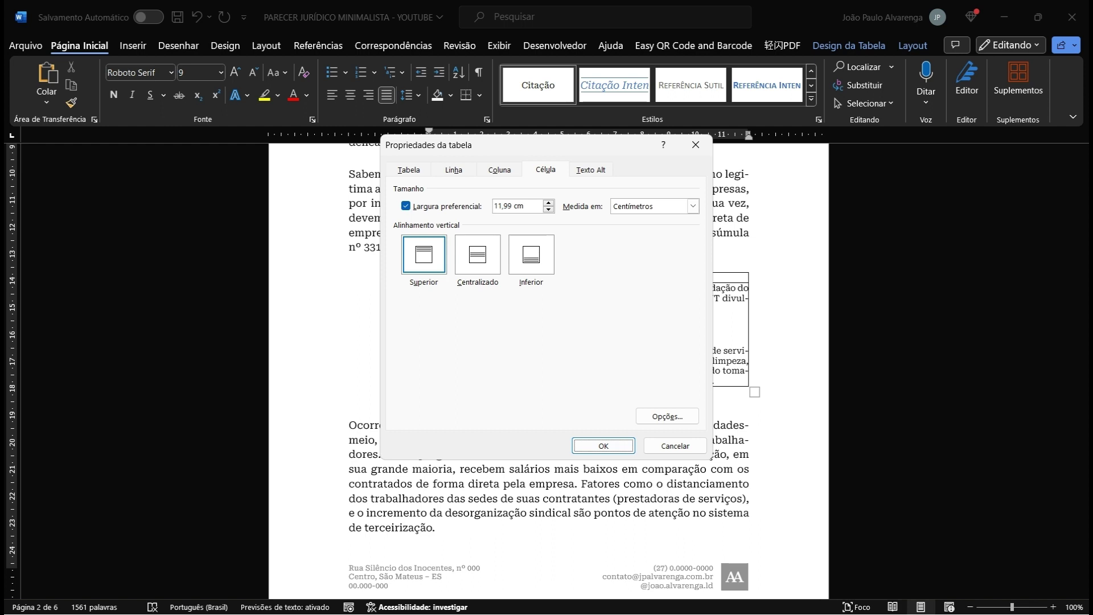
click(668, 416)
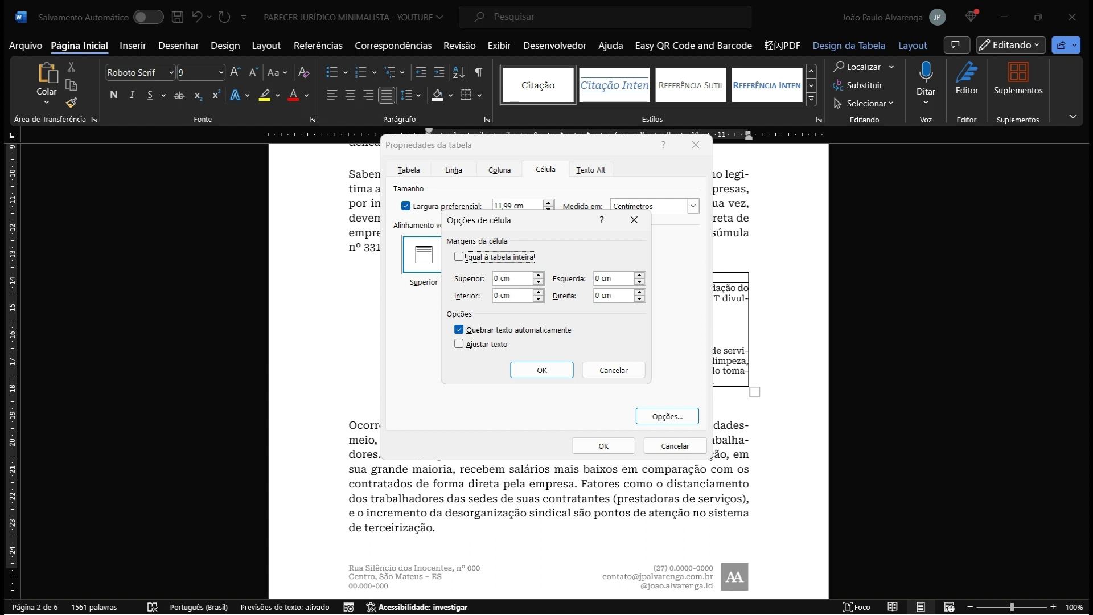
click(597, 278)
text(,)
text(3)
key(ctrl+a)
click(601, 278)
text(2)
key(Delete)
key(BackSpace)
text(2)
key(ctrl+a)
key(Tab)
key(ctrl+v)
key(shift+Tab)
key(shift+Tab)
key(ctrl+v)
click(541, 370)
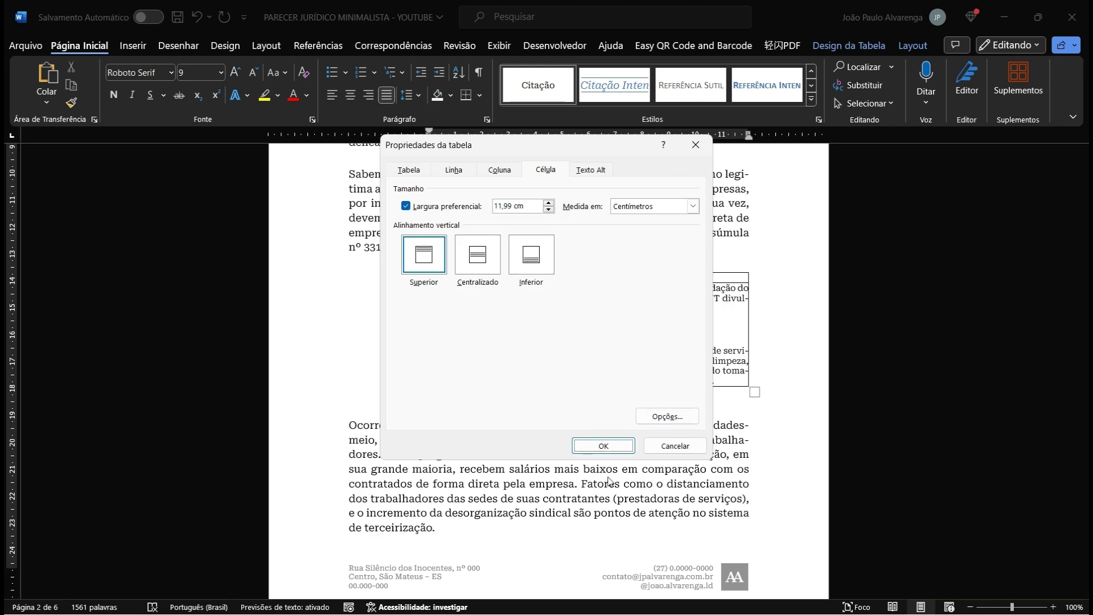
click(604, 446)
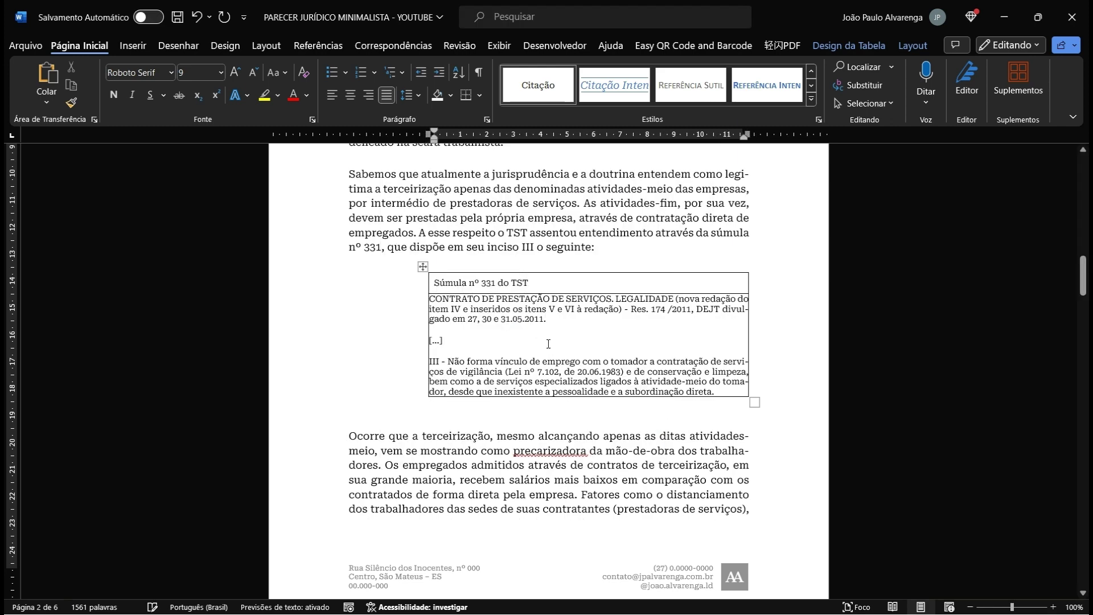
Step: Center the "Súmula nº 331 do TST" title in the table's first row
click(350, 95)
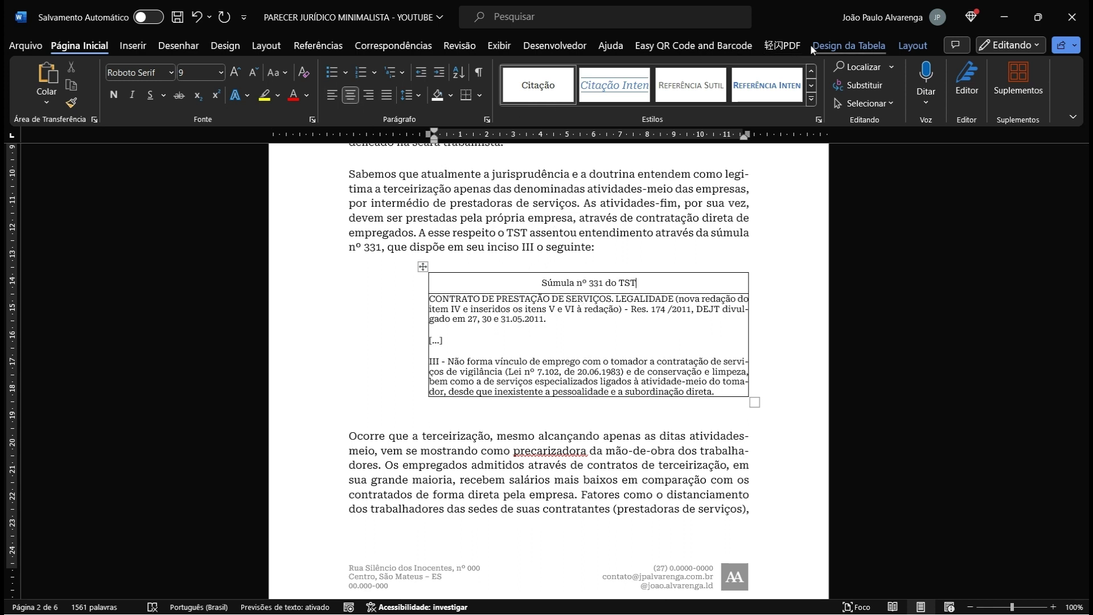
click(826, 45)
click(831, 106)
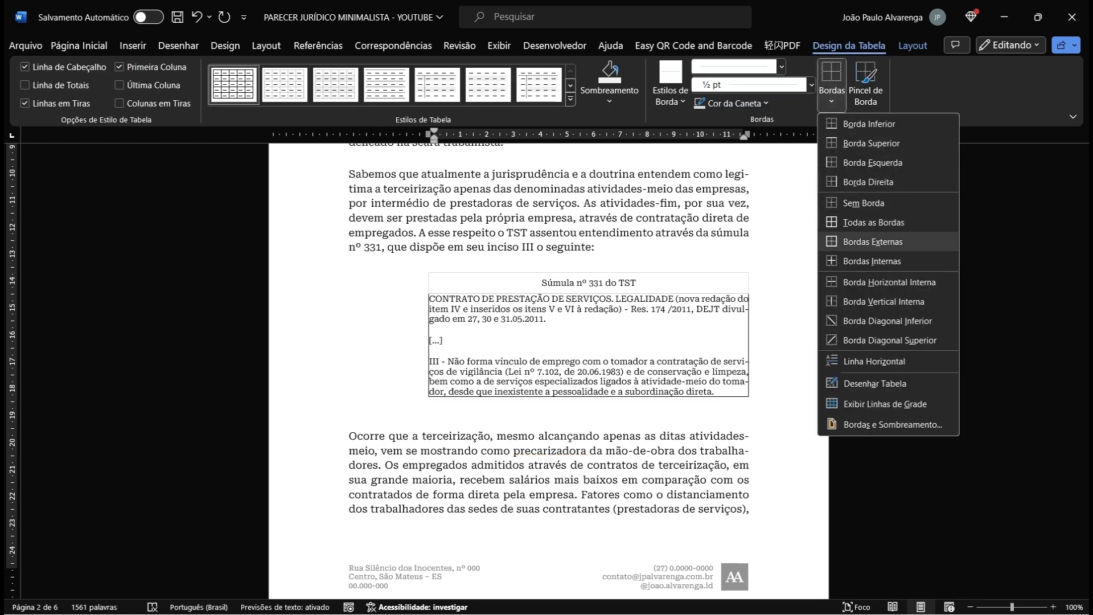
Step: Set the top cell margin of the súmula table's second row to 0,3 cm
click(500, 345)
right_click(501, 345)
click(578, 560)
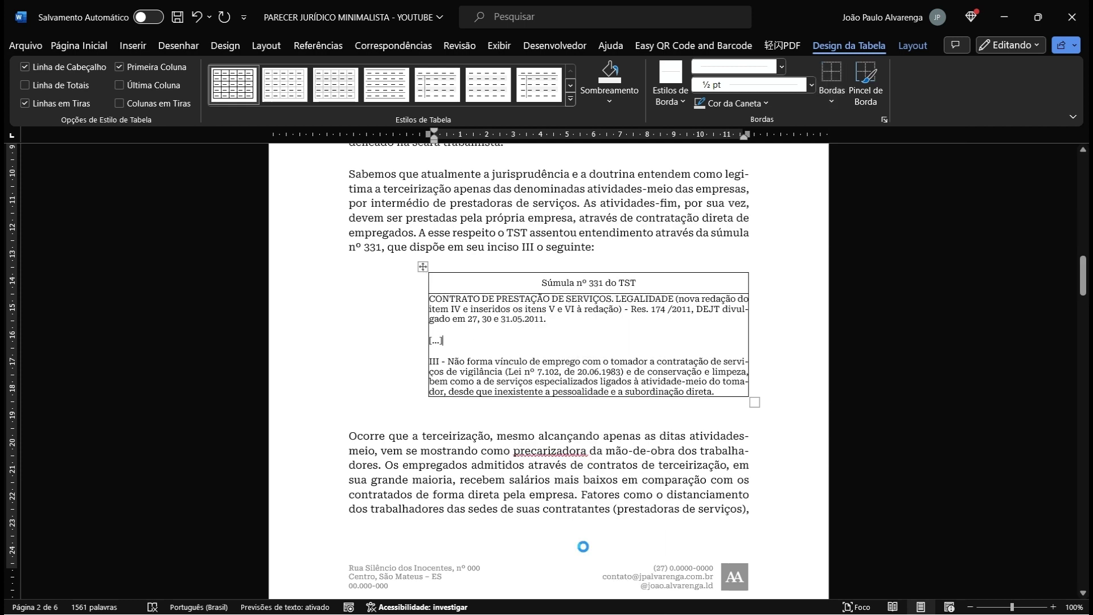
key(alt+o)
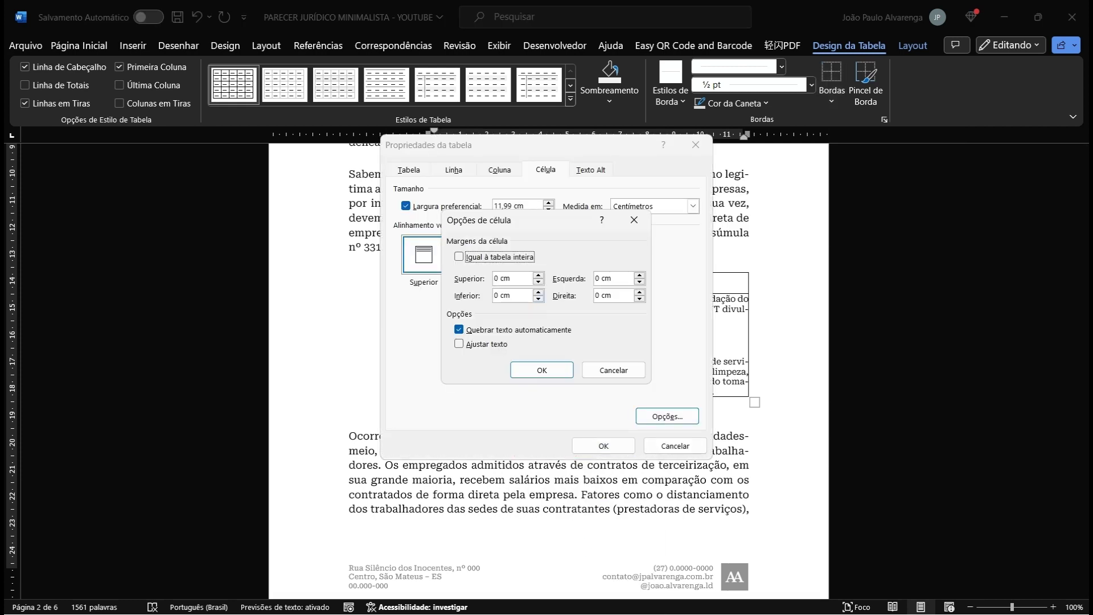
click(498, 279)
text(,3)
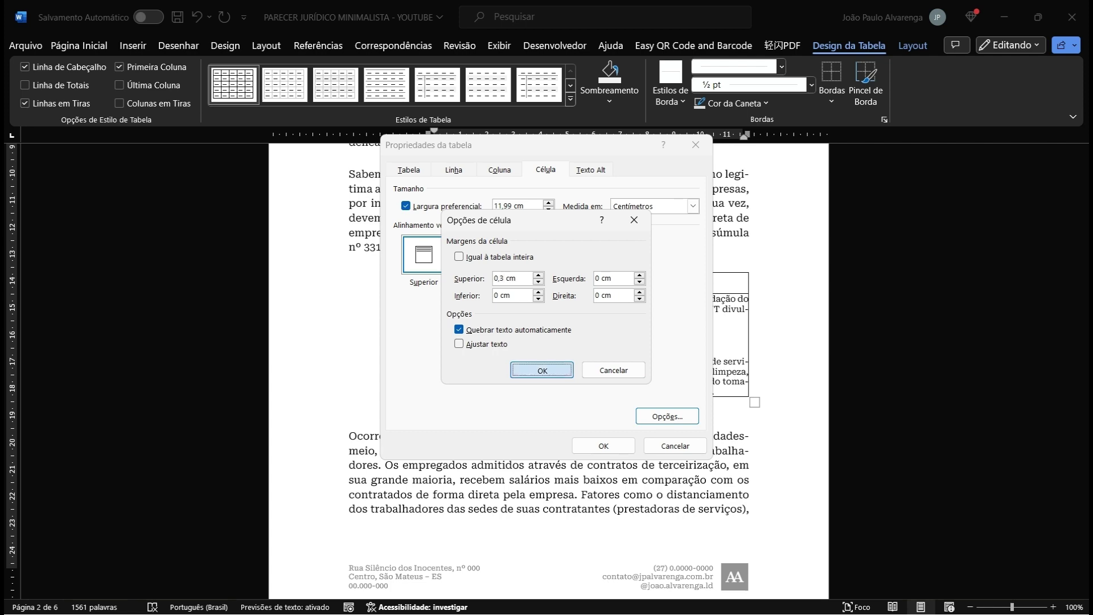
key(Return)
click(604, 446)
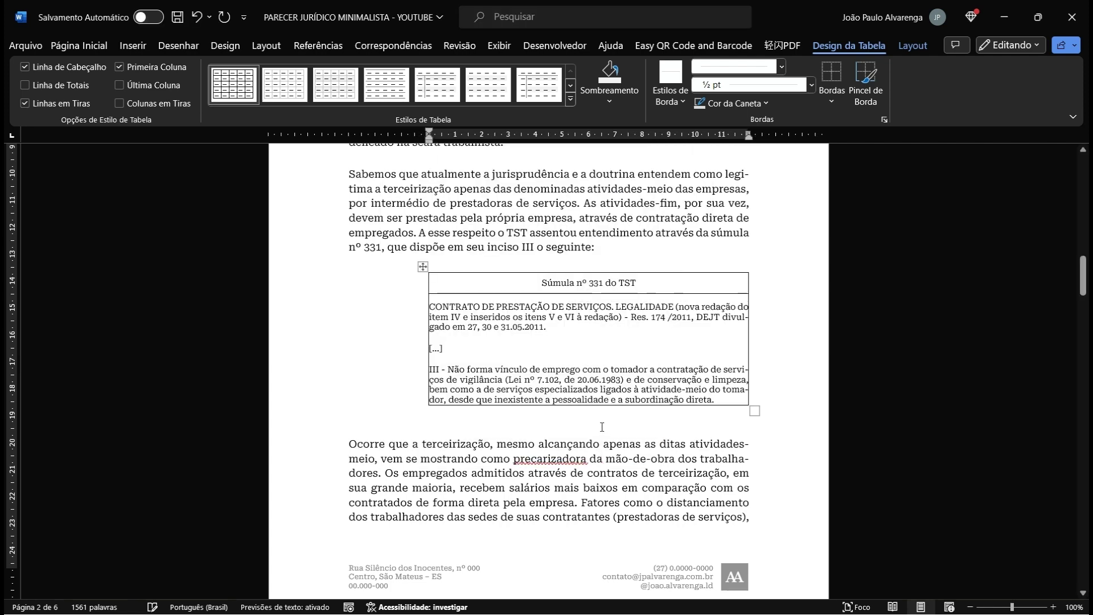
Step: Remove all borders from the súmula table, giving only its title row light gray outside borders and shading
click(423, 266)
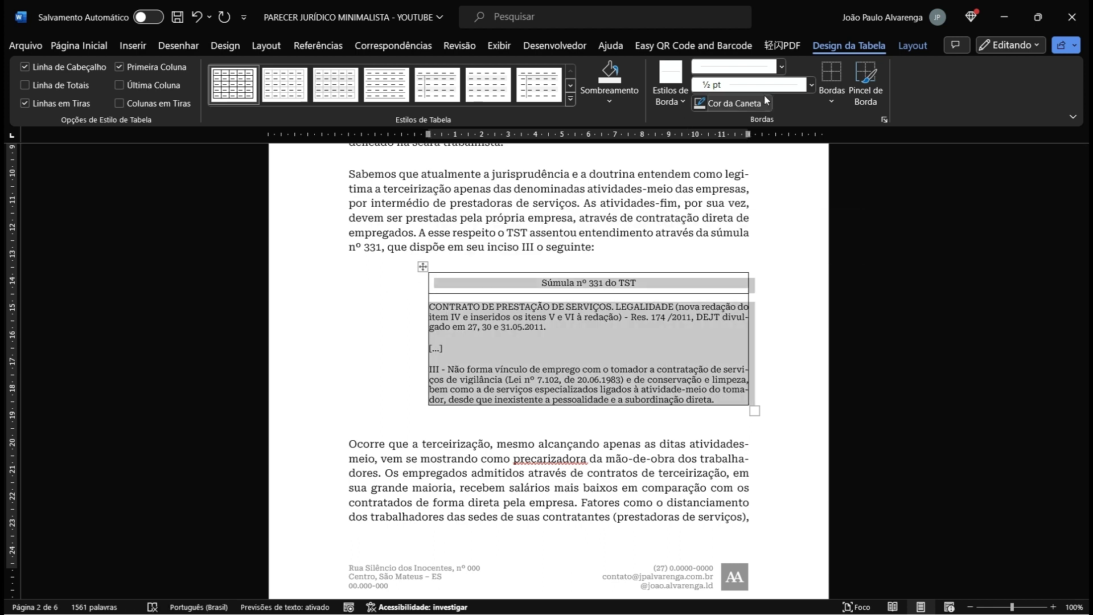
click(832, 73)
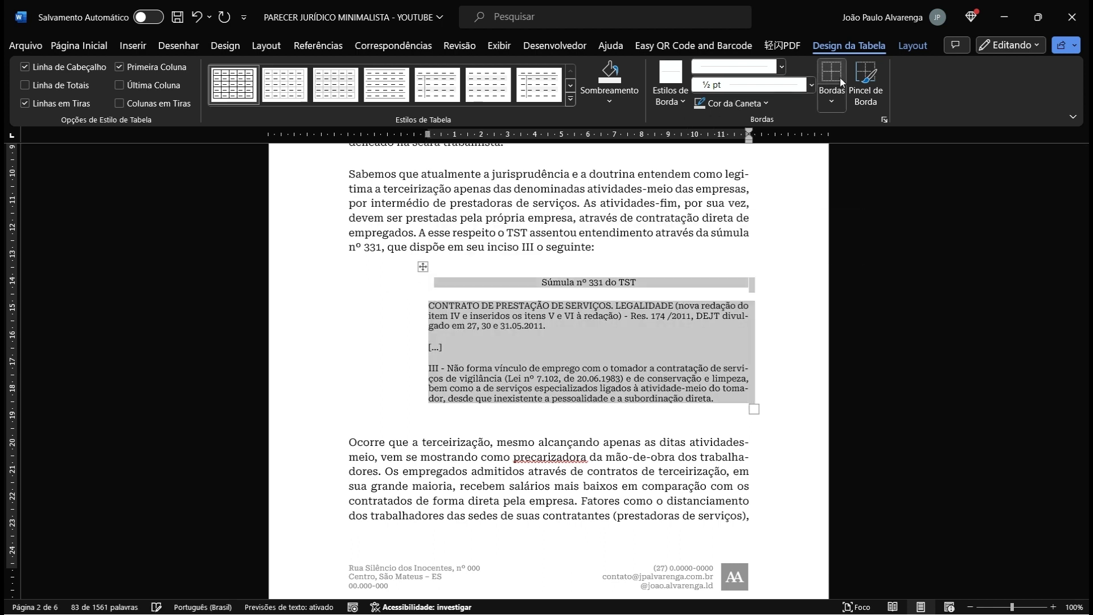
click(527, 287)
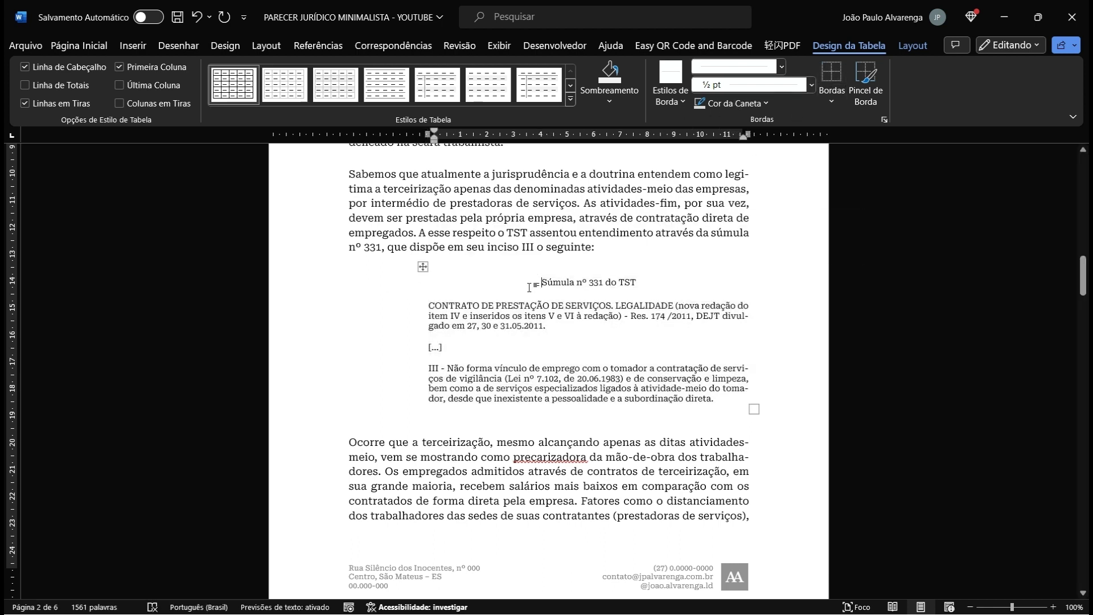
click(823, 103)
click(872, 242)
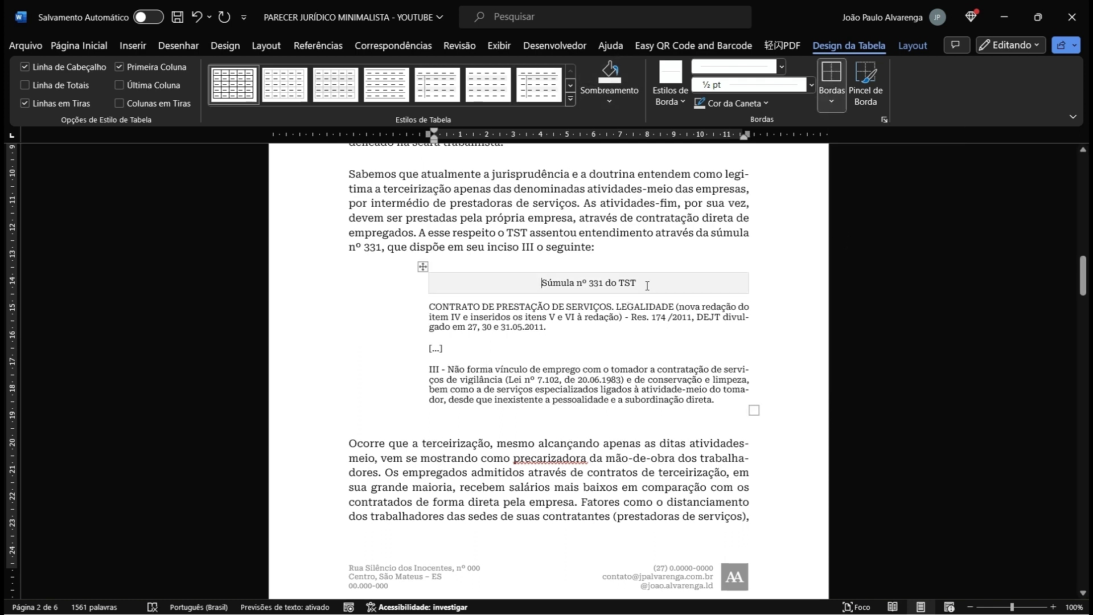
Step: Make the "Súmula nº 331 do TST" title bold
drag(640, 283, 541, 283)
click(73, 50)
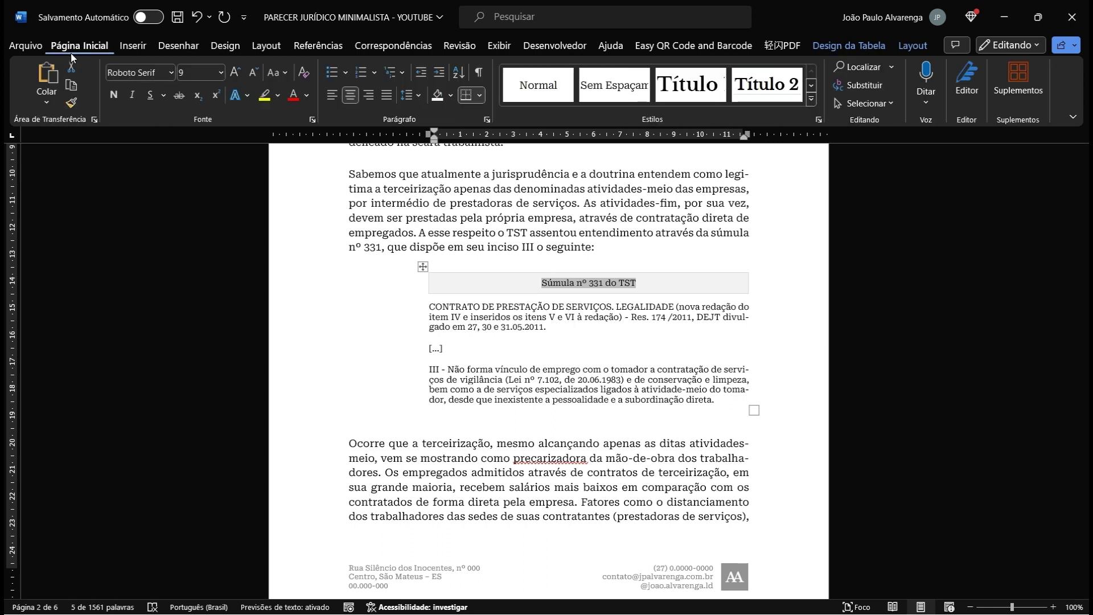
click(121, 91)
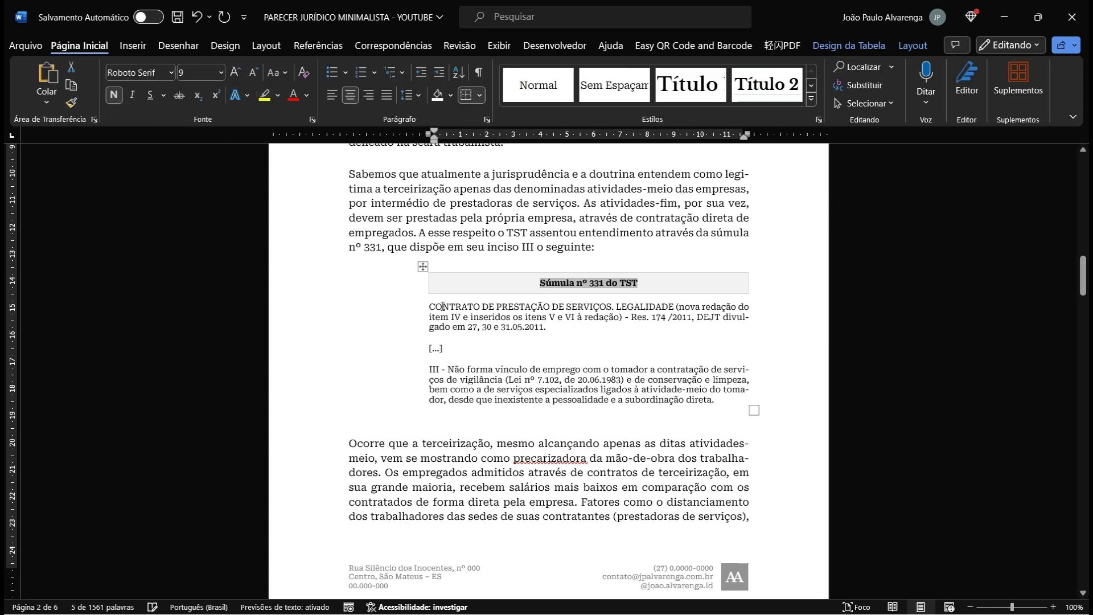
Step: Remove the space after the empty paragraph directly below the súmula table
click(520, 333)
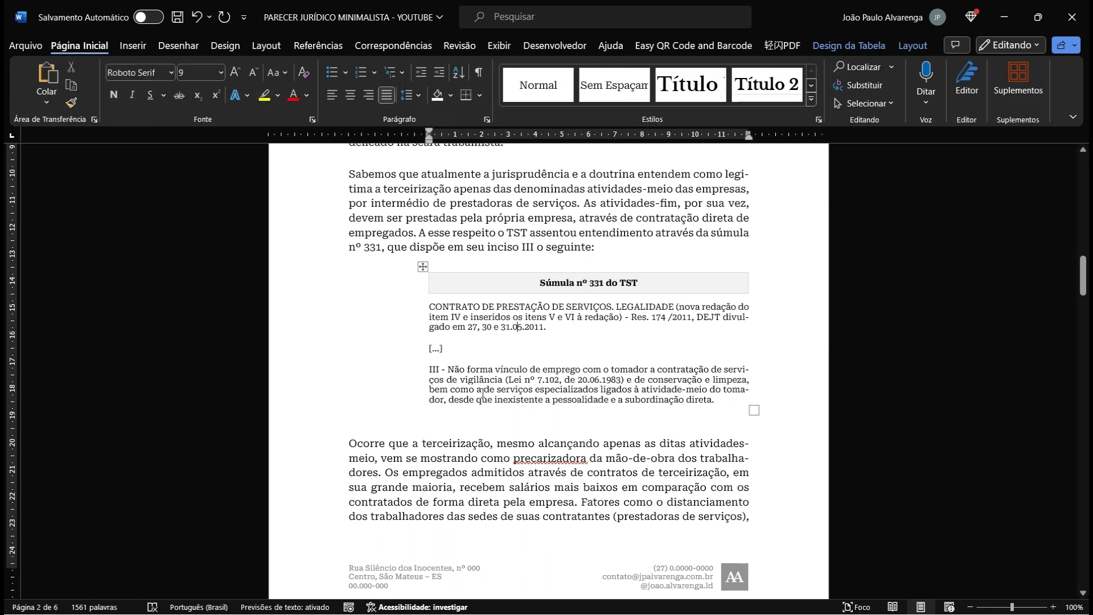
key(Down)
key(Down)
key(Down)
key(Down)
key(Down)
key(Down)
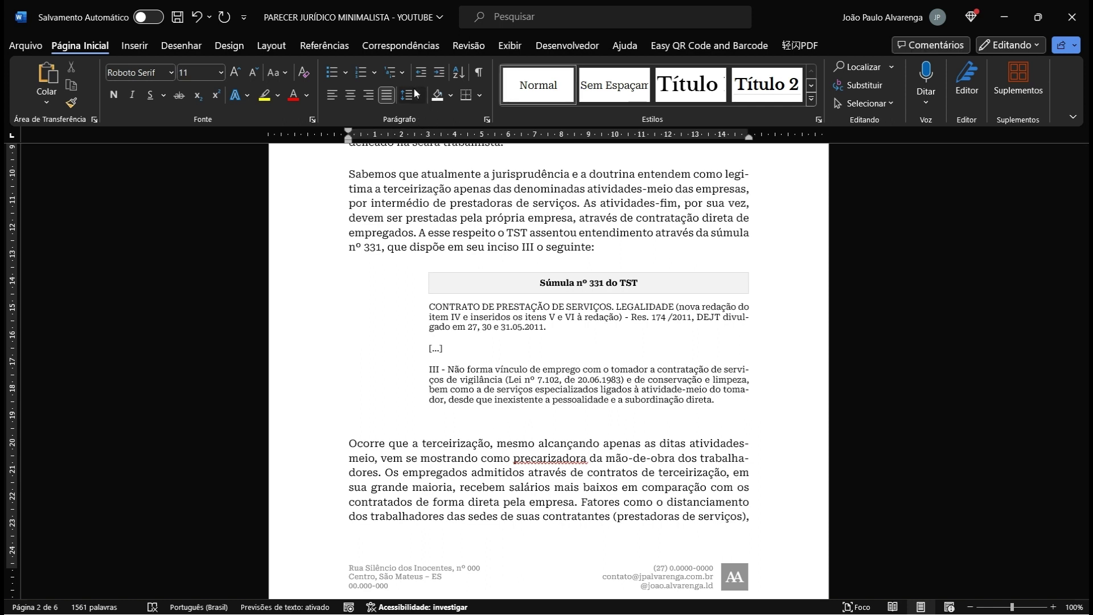
click(415, 94)
click(455, 273)
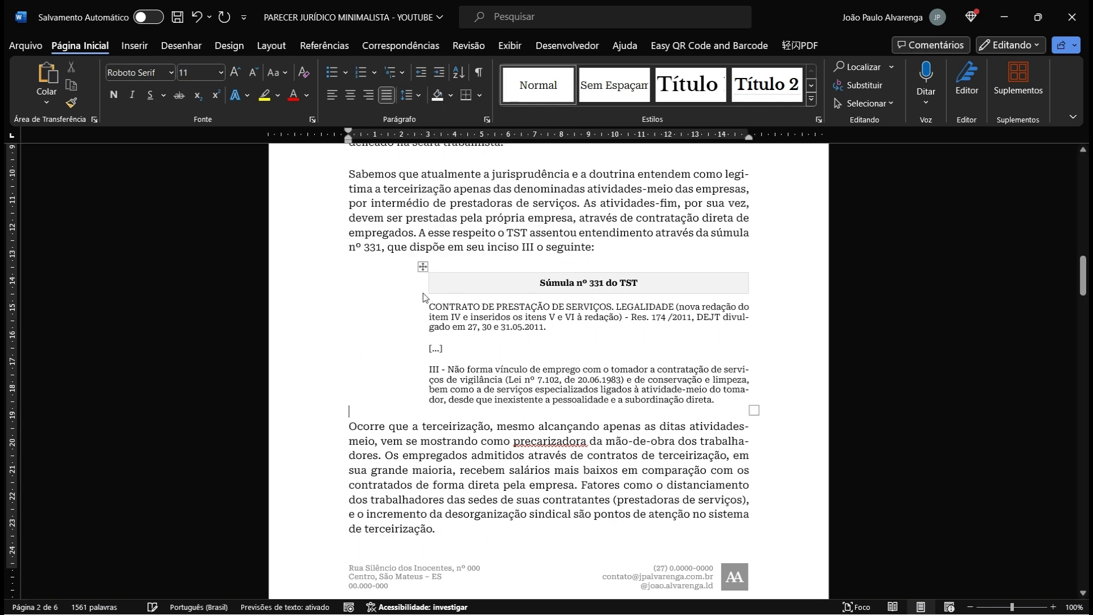
Step: Copy the whole súmula table and paste it on page 3 below the paragraph ending in "Nas esclarecedoras palavras de" and the author's name
click(422, 267)
key(ctrl+c)
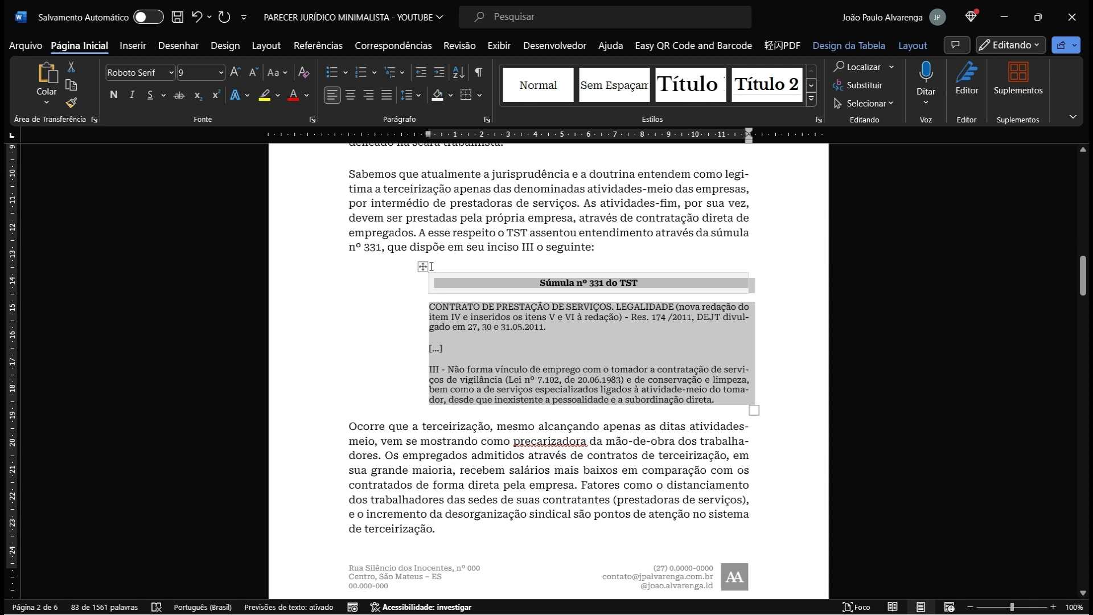
scroll(426, 267, down, 4)
scroll(427, 266, down, 5)
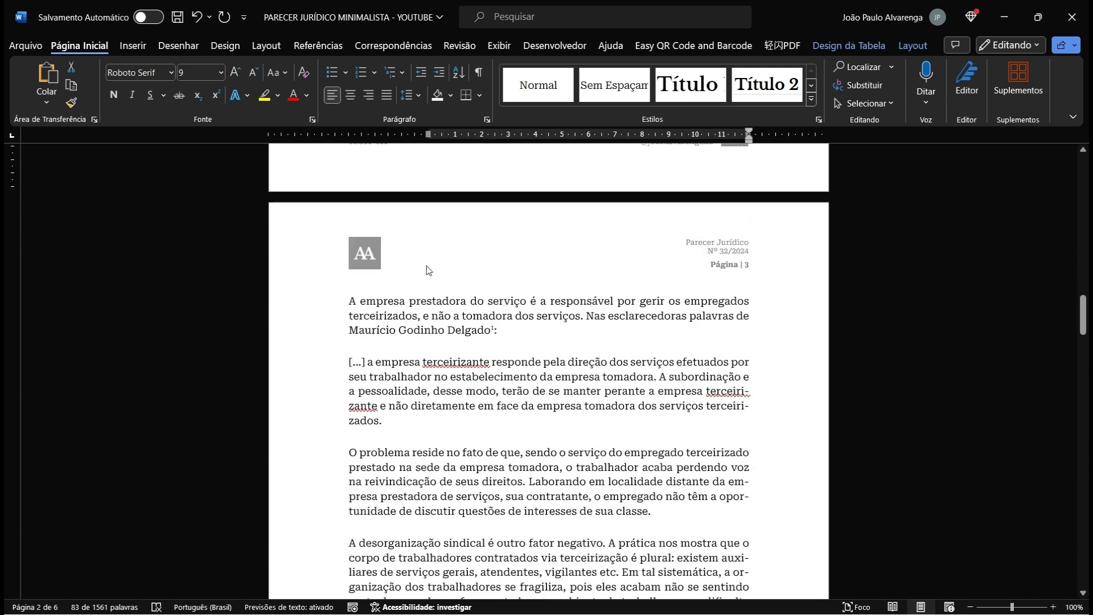
scroll(428, 269, down, 2)
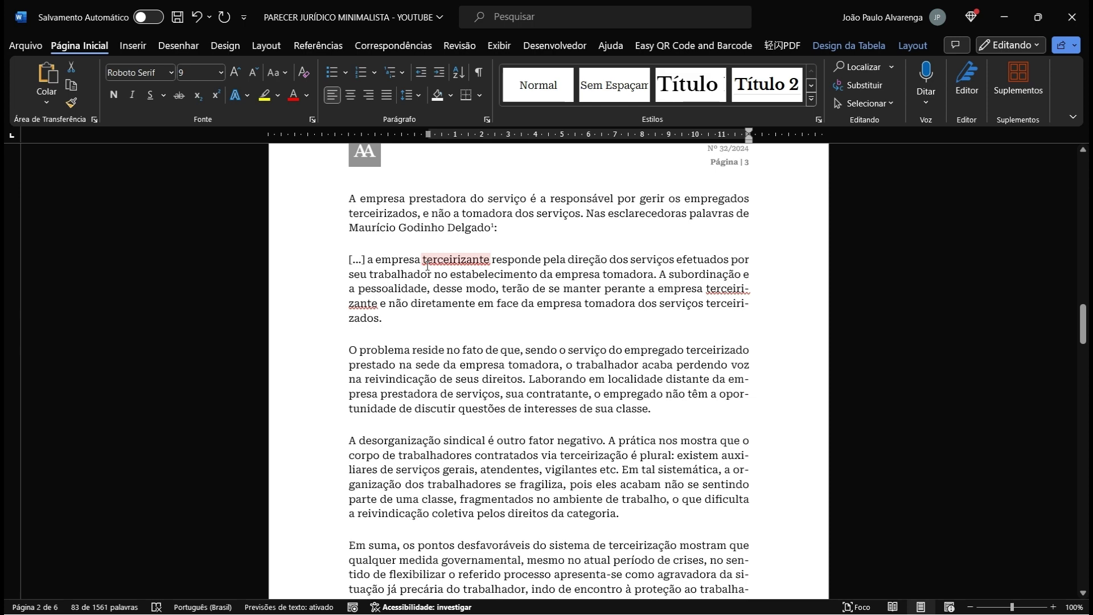
click(525, 228)
key(ctrl+v)
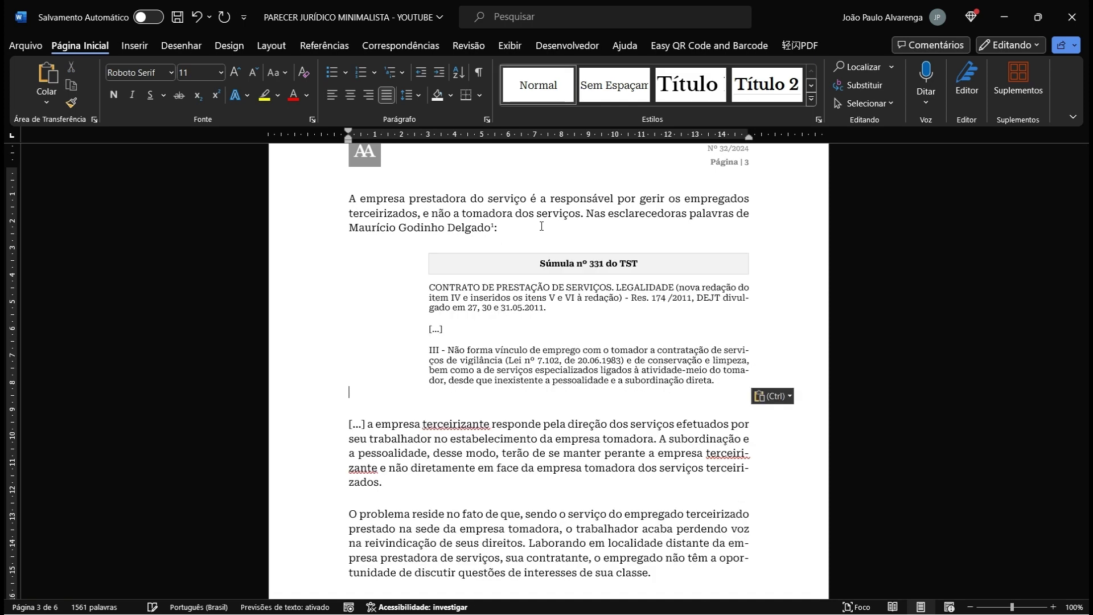
Step: Replace the copied table's title with "Doutrina"
drag(639, 263, 559, 267)
text(Dou)
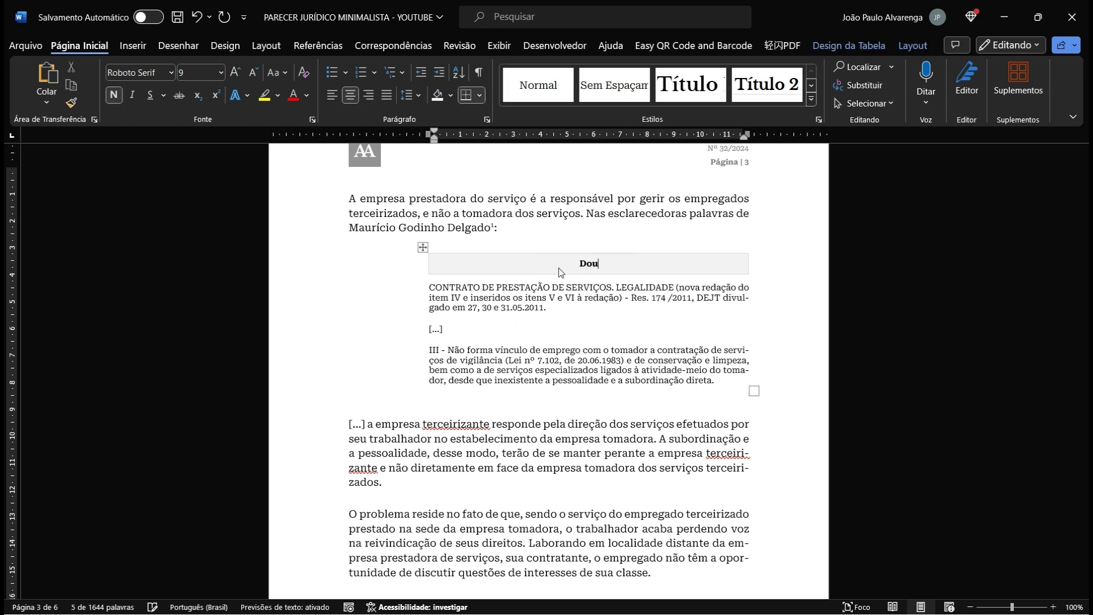
text(trina)
Step: Move the "[...] a empresa terceirizante" quote into the Doutrina table's second row, replacing the copied text and keeping the cell's formatting
drag(391, 486, 350, 424)
key(ctrl+c)
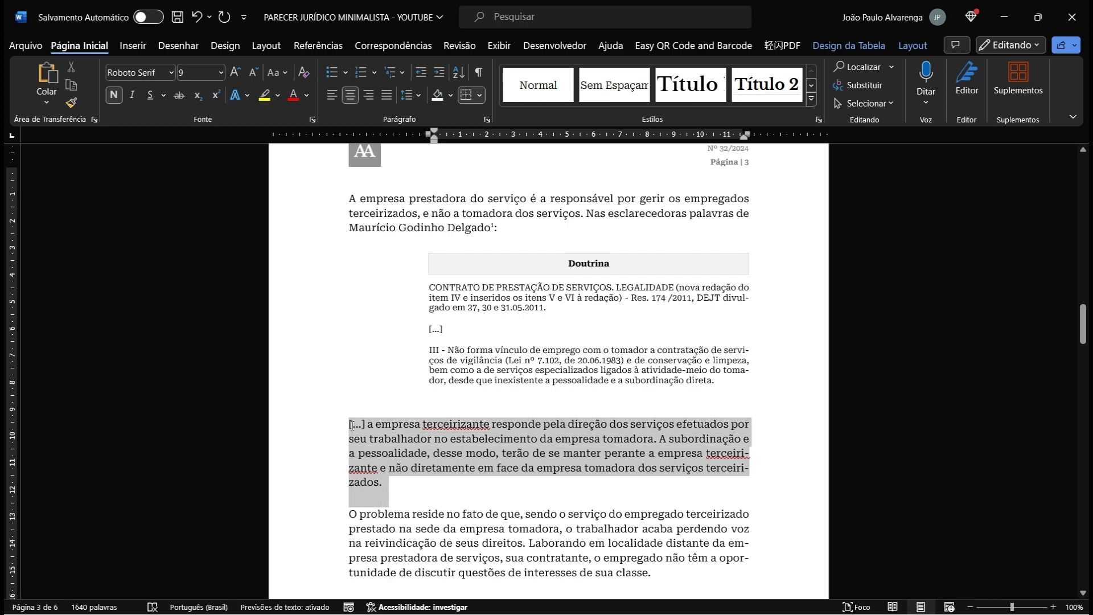
key(Delete)
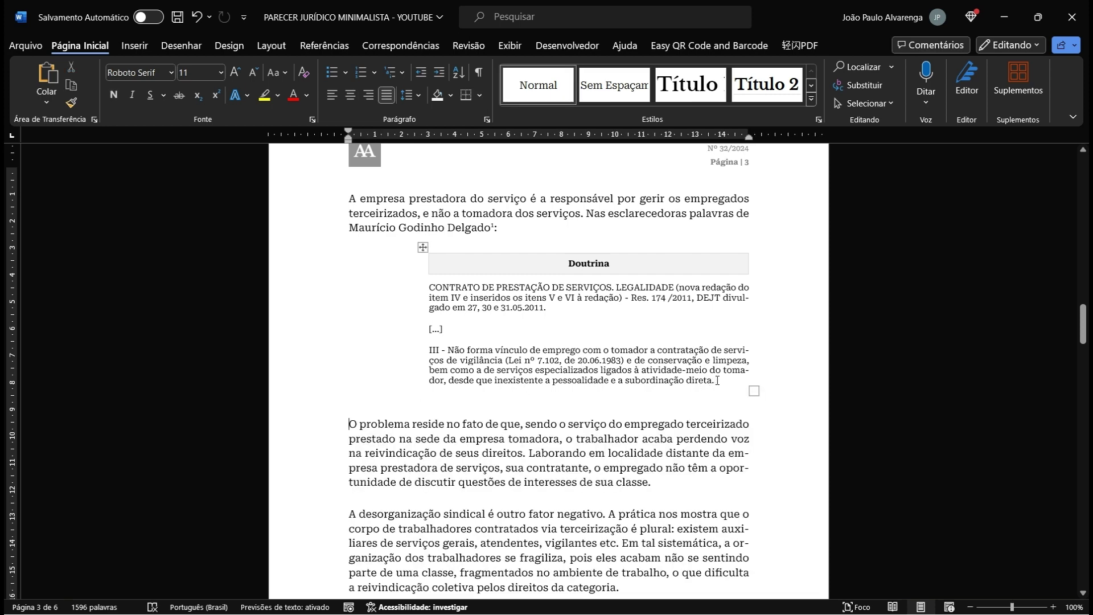
drag(715, 380, 428, 288)
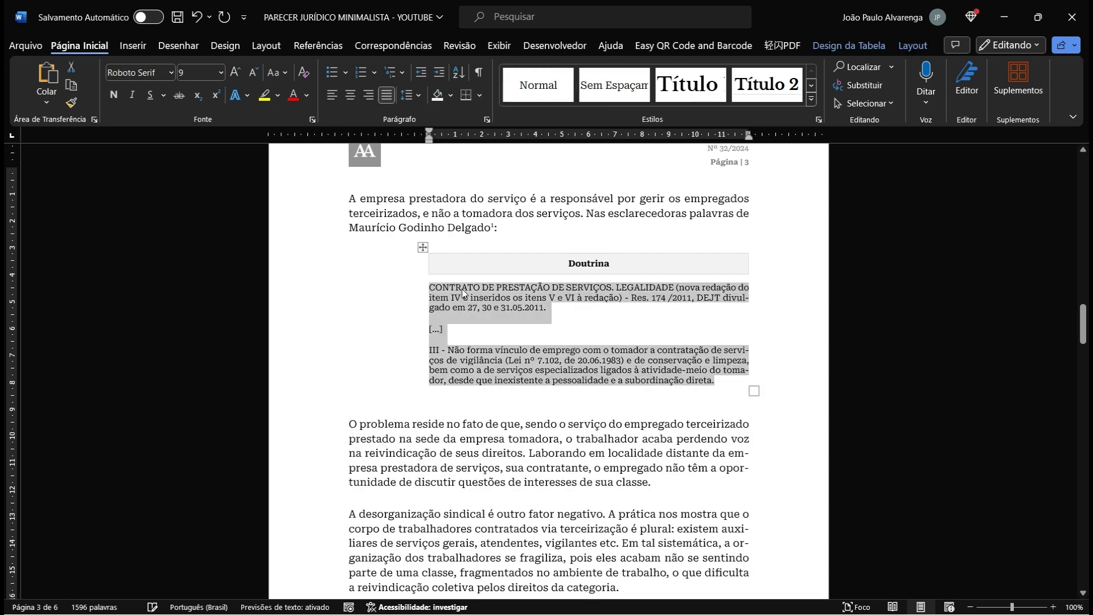
key(ctrl+v)
click(579, 420)
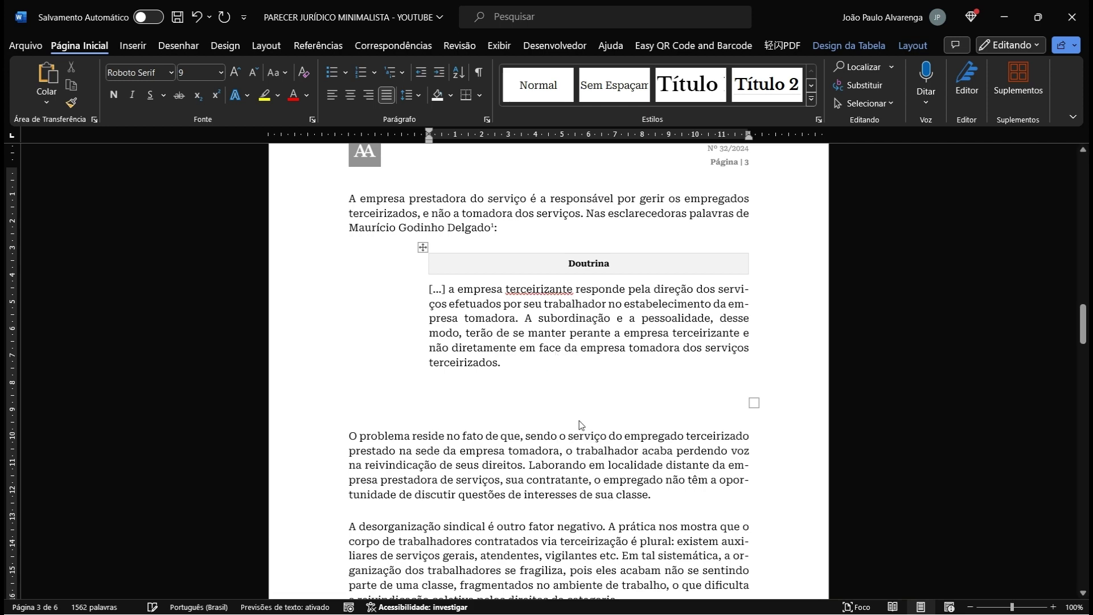
Step: Remove the space after the empty paragraph directly below the Doutrina table
click(431, 362)
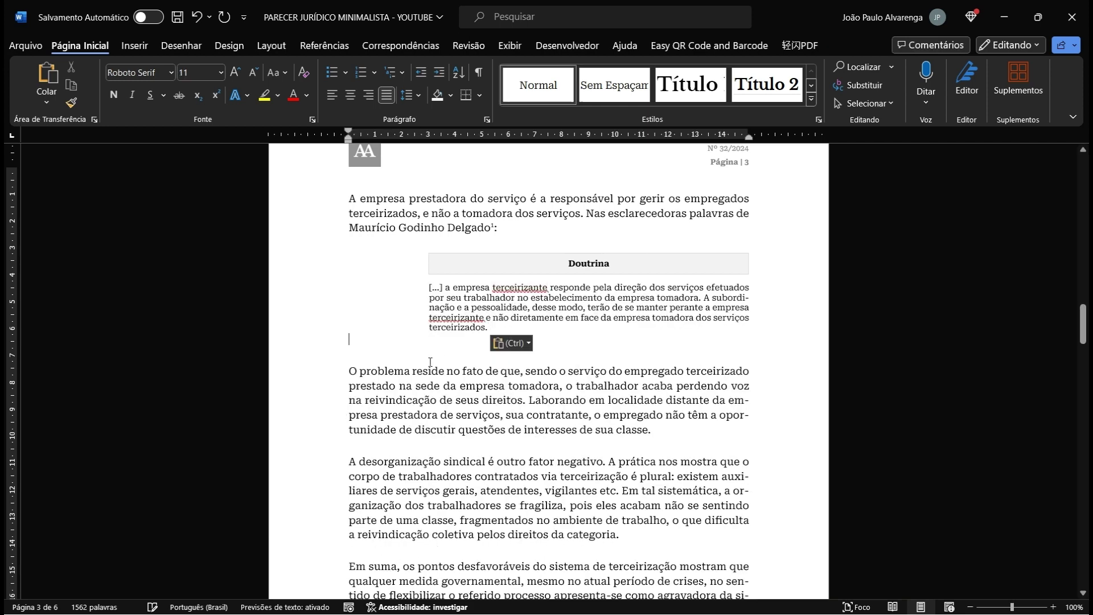
click(419, 97)
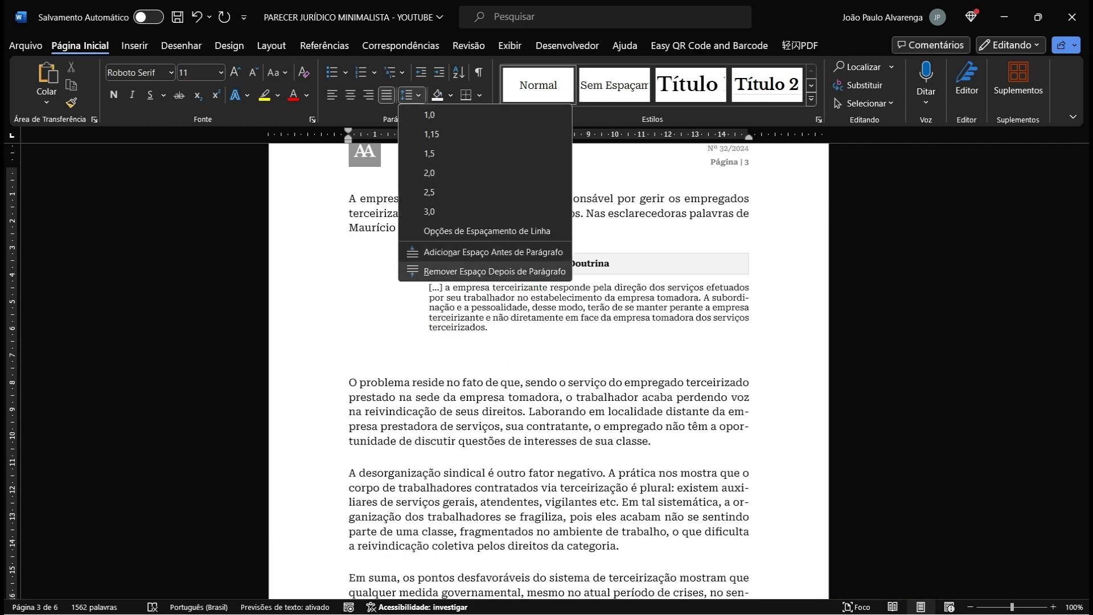
click(455, 271)
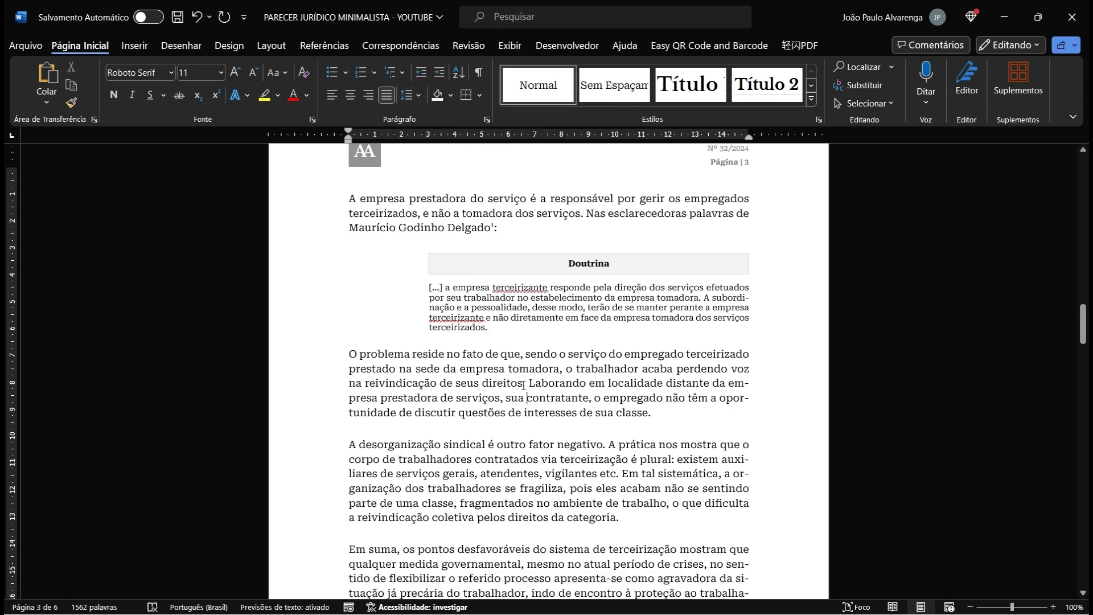
Step: Apply the Título 3 style to the "b) Implantação permanente do Programa de Proteção ao Emprego" line
scroll(518, 379, down, 5)
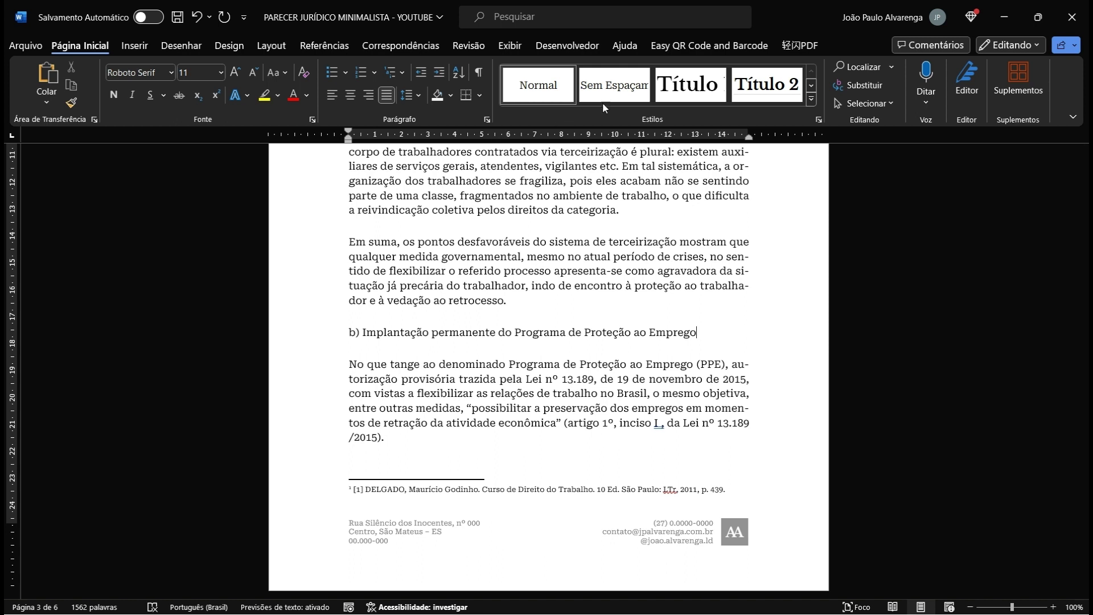
click(812, 87)
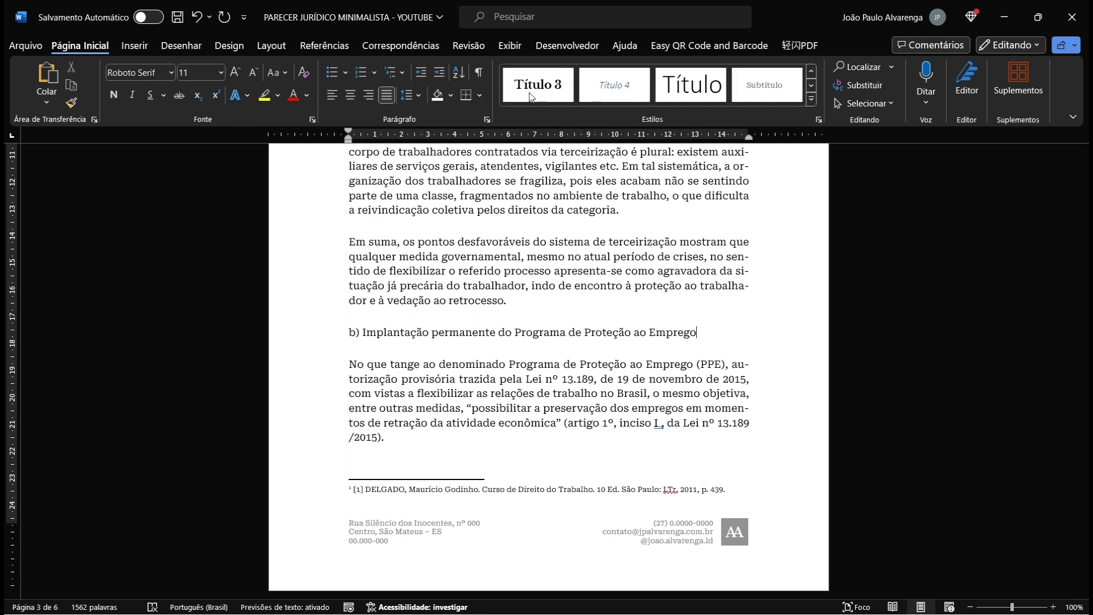
click(532, 94)
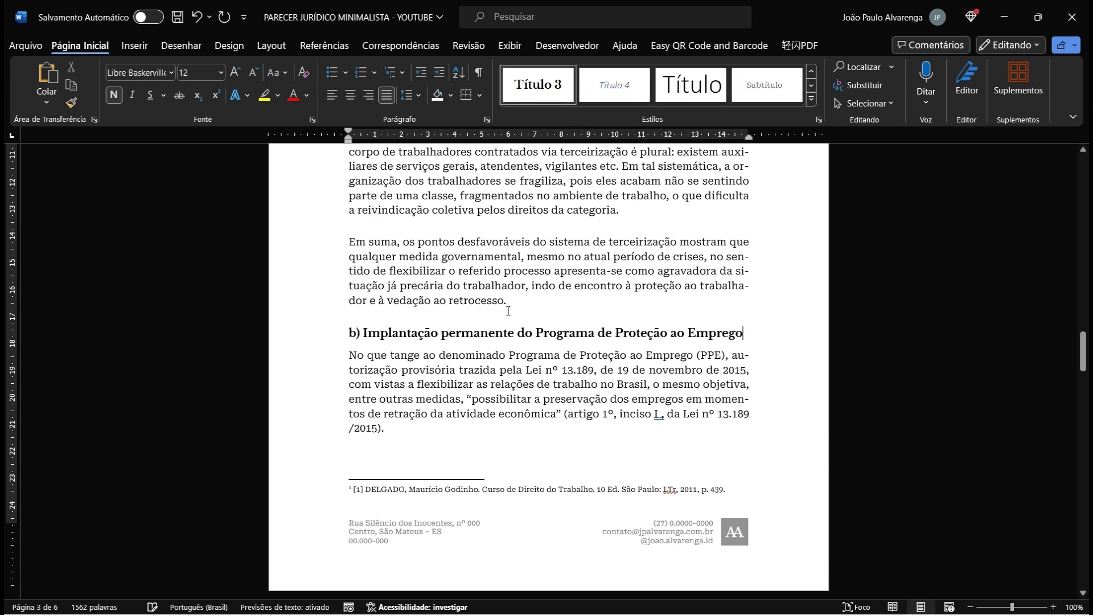
scroll(527, 332, down, 2)
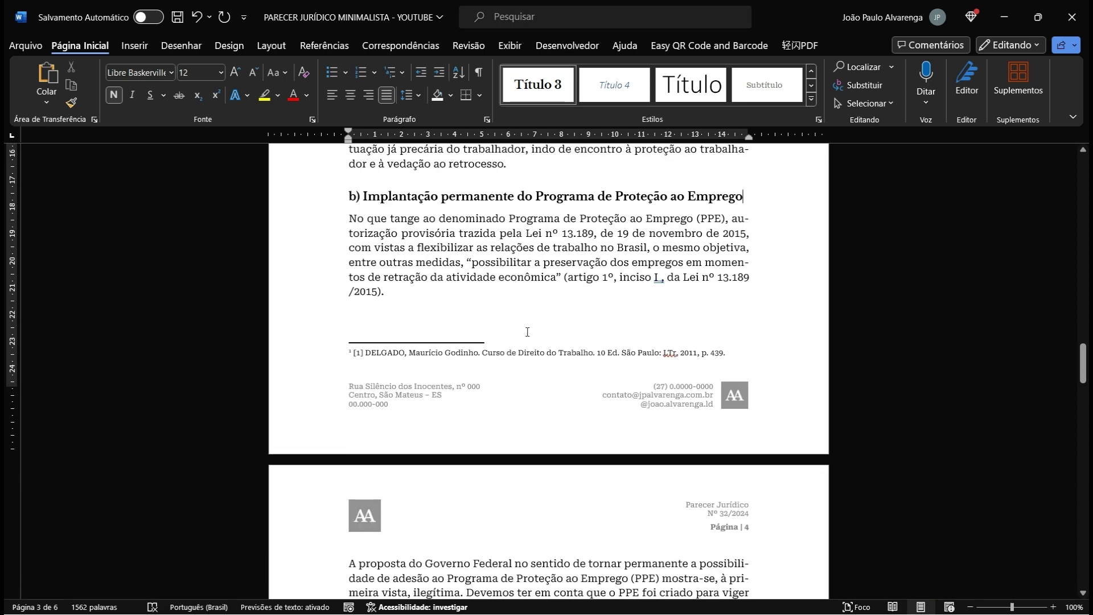
Step: Apply the Título 3 style to the "c) Flexibilização da duração da jornada de trabalho" line
scroll(528, 332, down, 4)
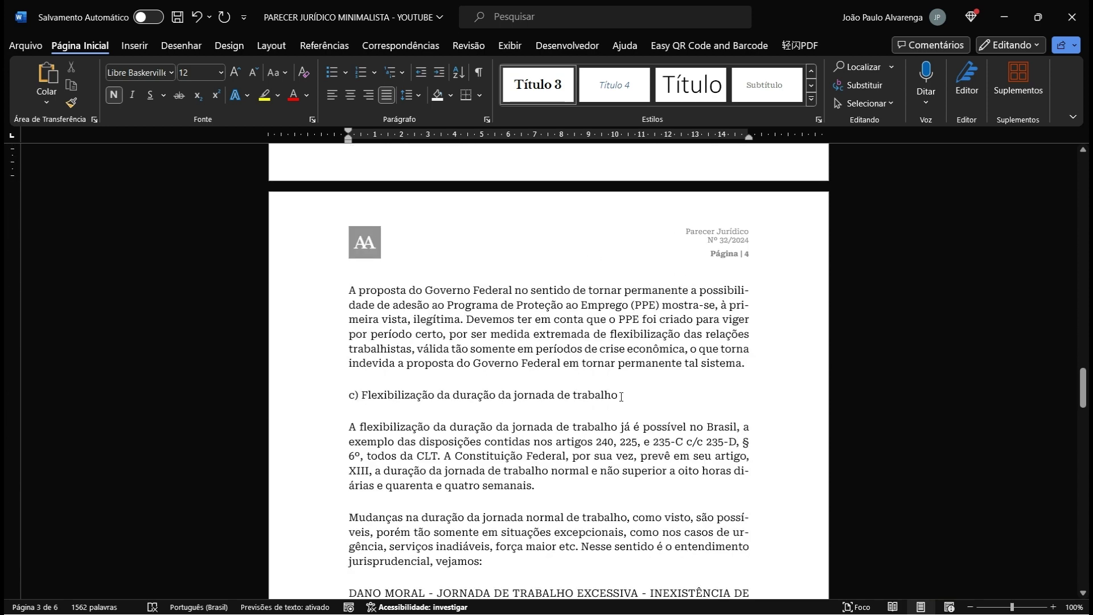
click(538, 86)
scroll(570, 199, down, 1)
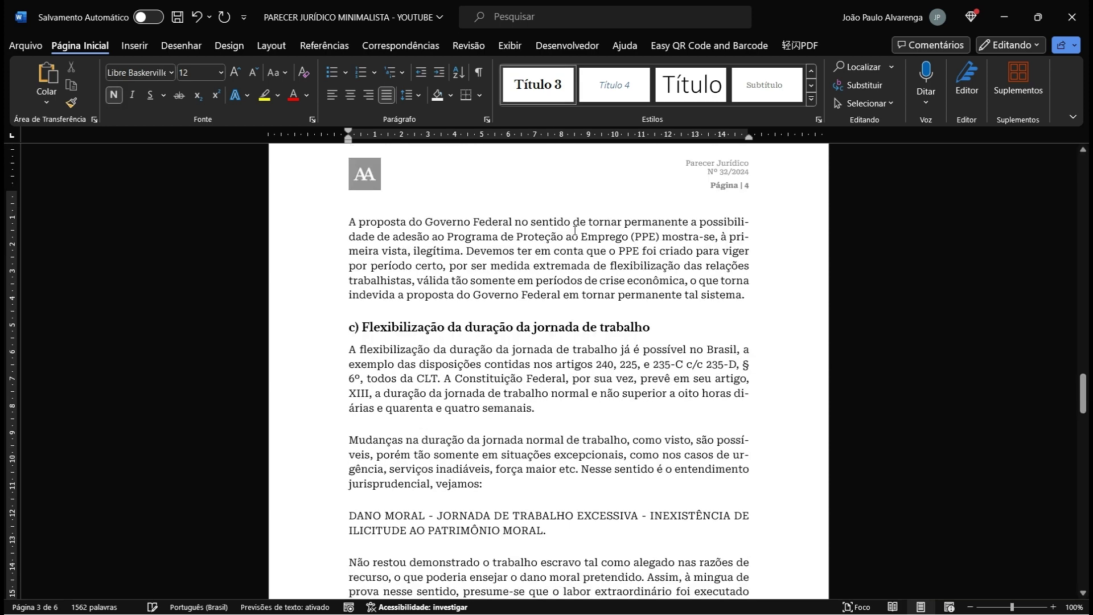
Step: Add an empty paragraph below the one ending "jurisprudencial, vejamos:" and try pasting the clipboard content there
scroll(569, 236, down, 3)
click(508, 314)
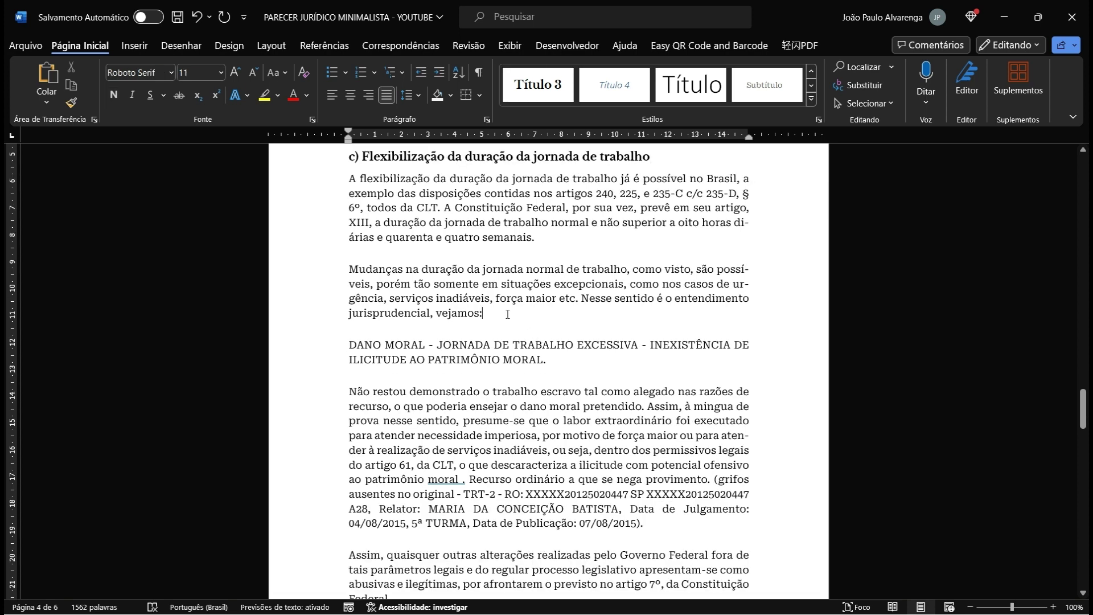
key(Return)
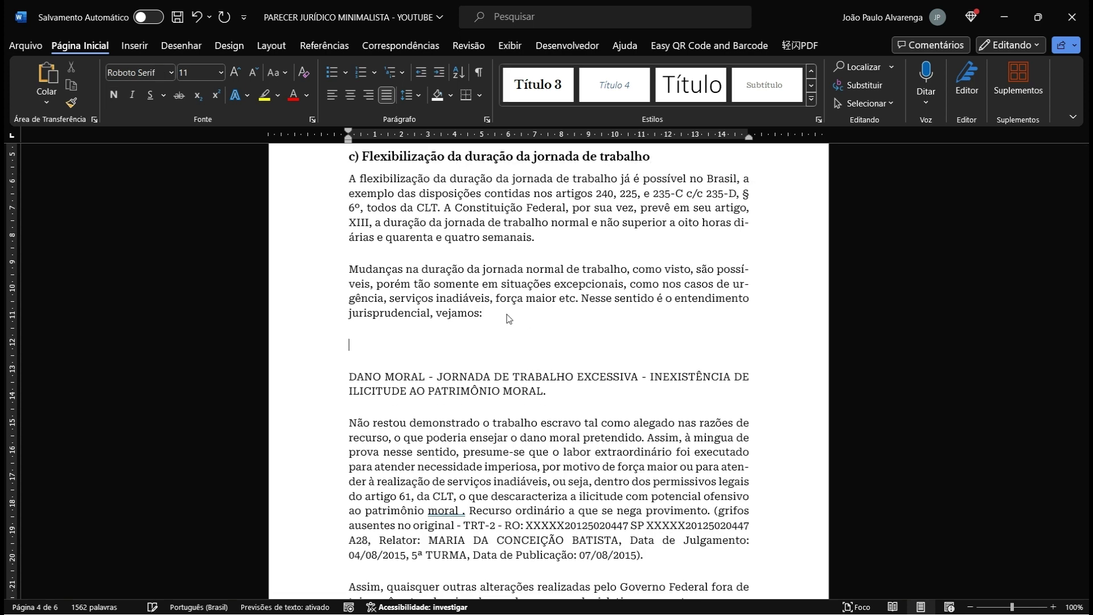
text([...] a empresa terceirizada responde pela duração dos serviços efetuados por seu trabalhador no estabelecimento da empresa tomadora. A subordinação e a pessoalidade, desse modo, terão de se manter perante a empresa terceirizante e não diretamente em face da empresa tomadora dos serviços terceirizados.)
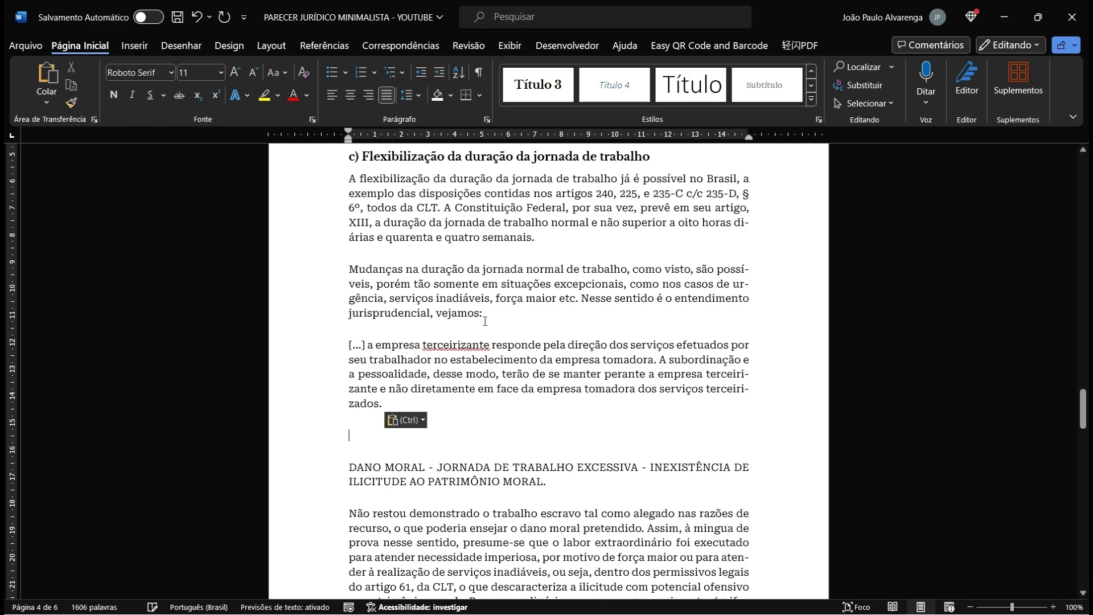
Step: Copy the whole Doutrina table from page 3 into the empty paragraph below "jurisprudencial, vejamos:"
scroll(550, 334, up, 15)
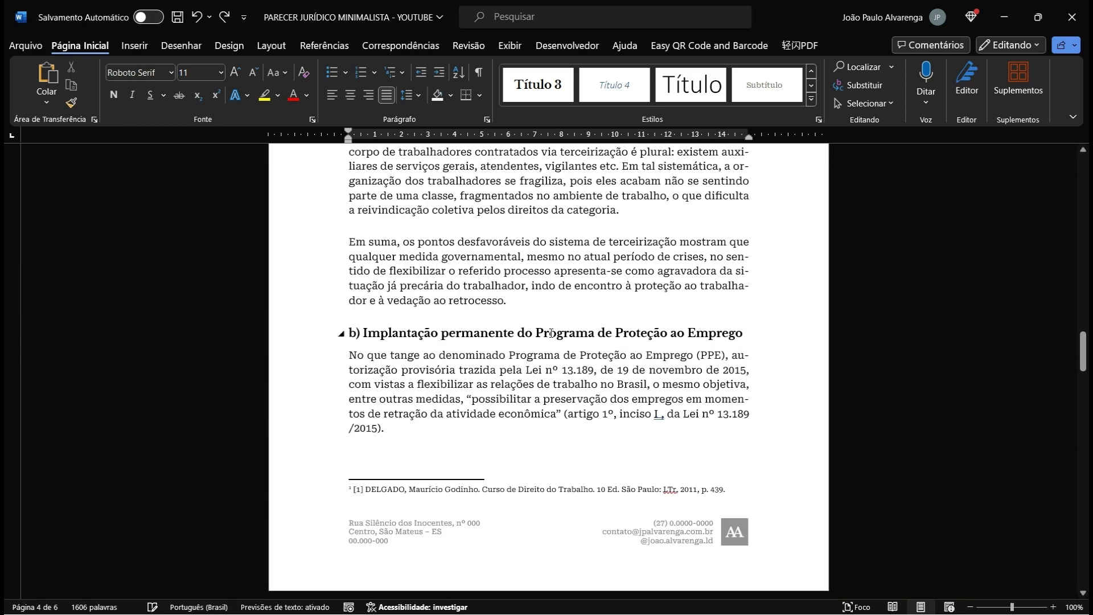
click(422, 315)
key(ctrl+c)
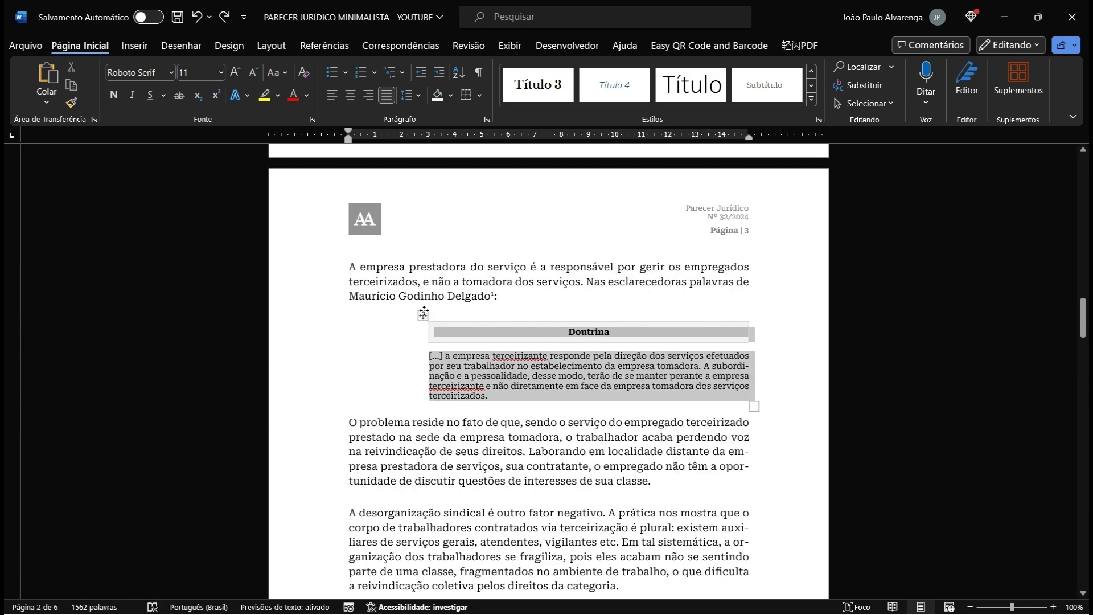
scroll(540, 439, down, 5)
scroll(539, 439, down, 7)
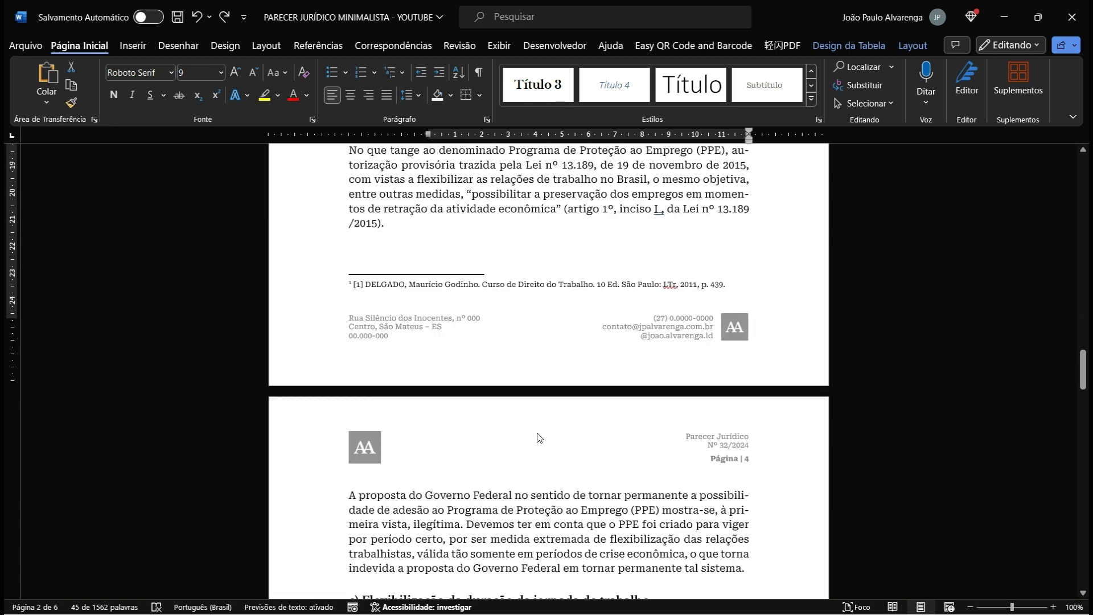
scroll(607, 427, down, 2)
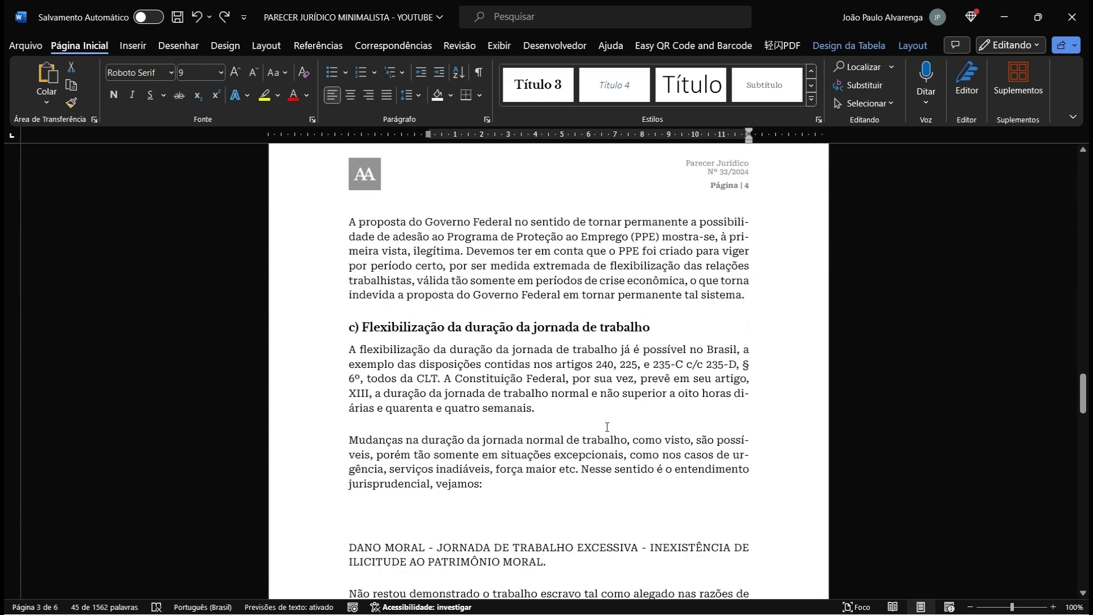
click(415, 516)
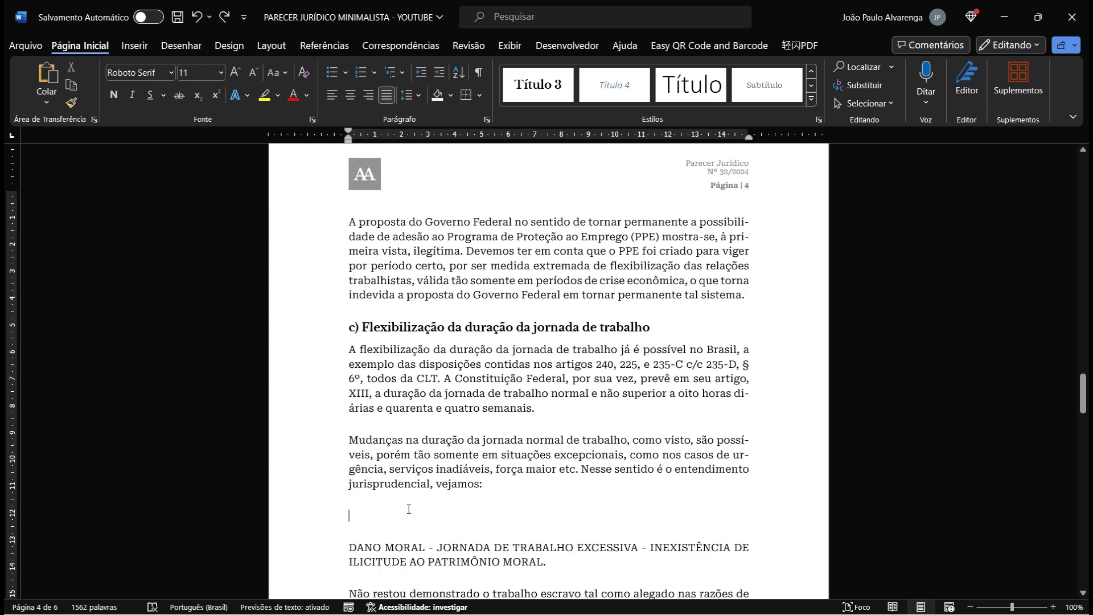
key(ctrl+v)
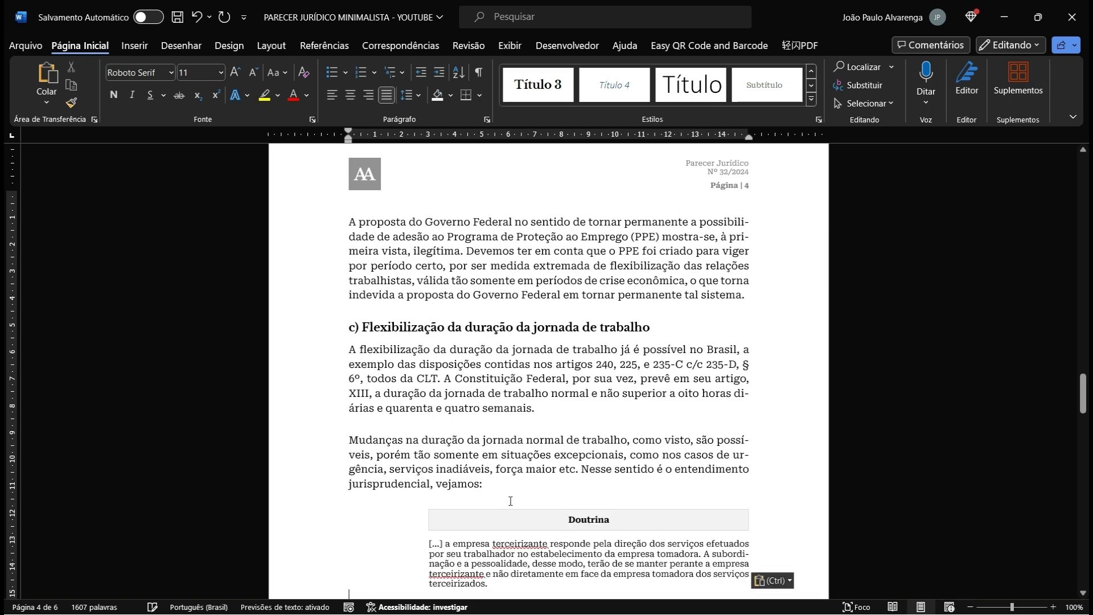
Step: Replace the pasted table's title with "TRT2"
scroll(501, 501, down, 2)
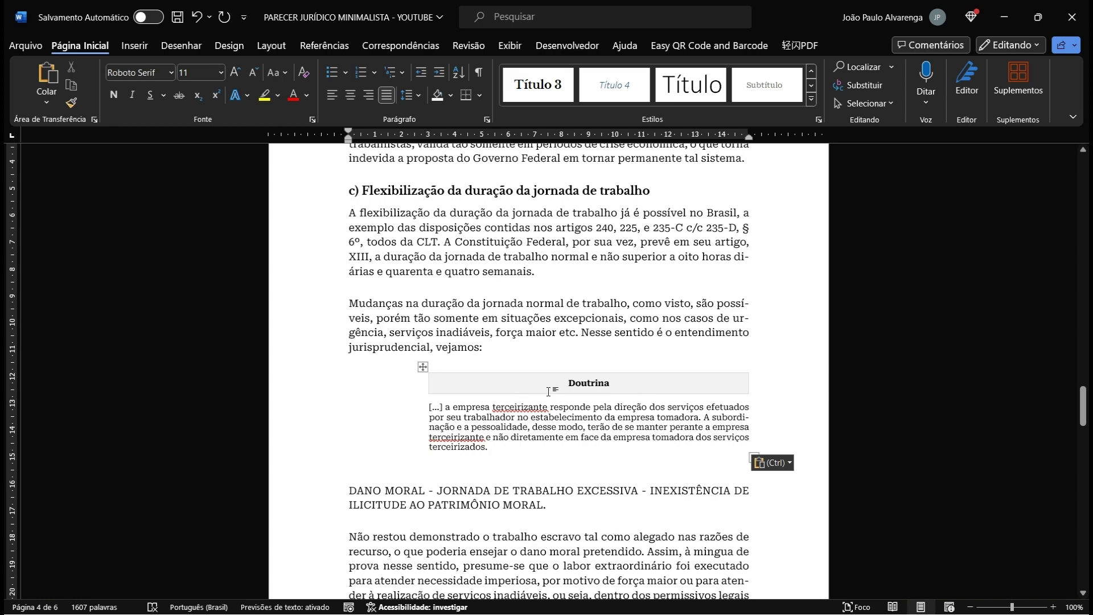
scroll(424, 494, down, 3)
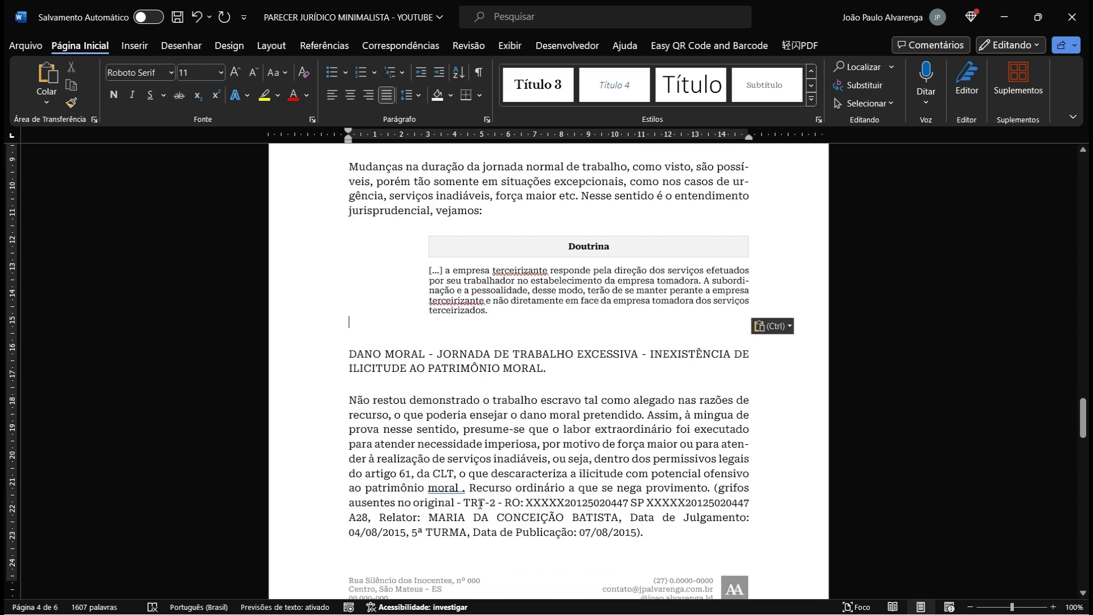
double_click(574, 247)
text(T)
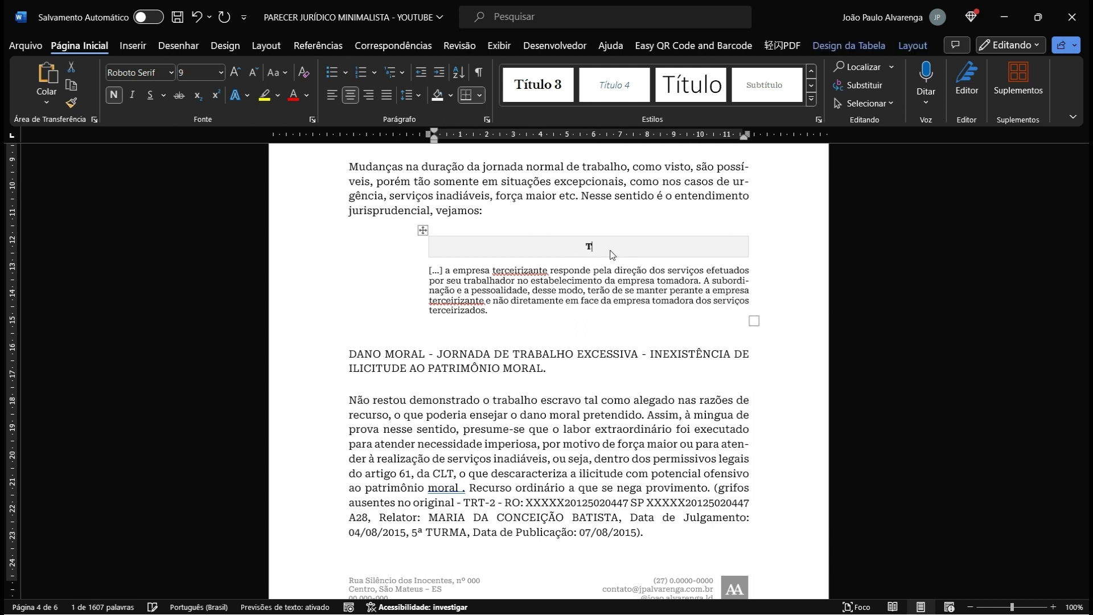
text(RT2)
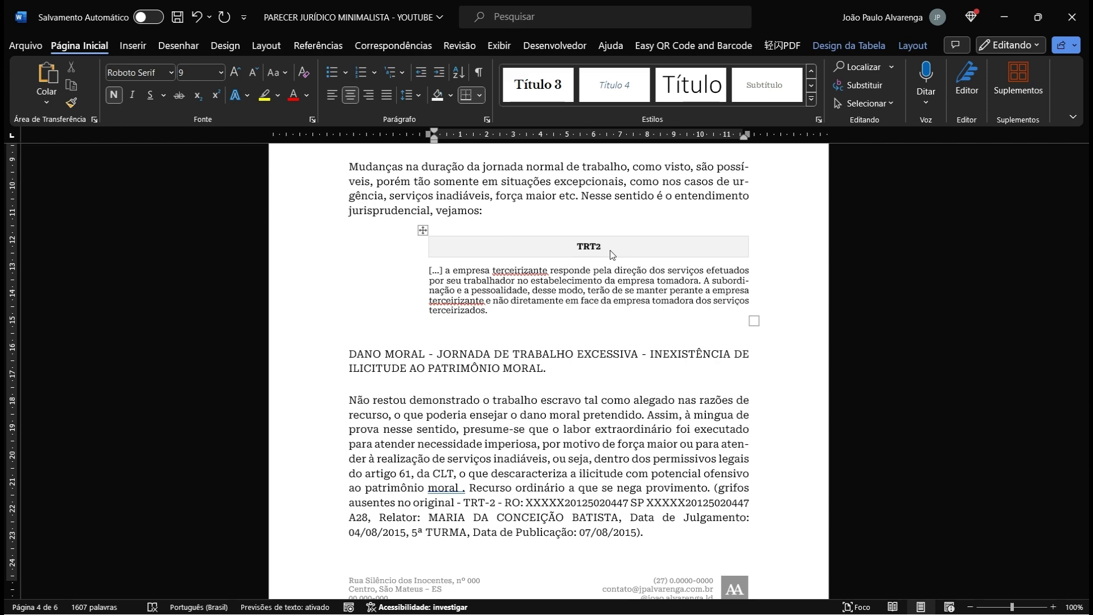
Step: Copy the ruling text from "DANO MORAL" through its publication date and delete it from the body below the TRT2 table
click(352, 354)
scroll(352, 354, down, 1)
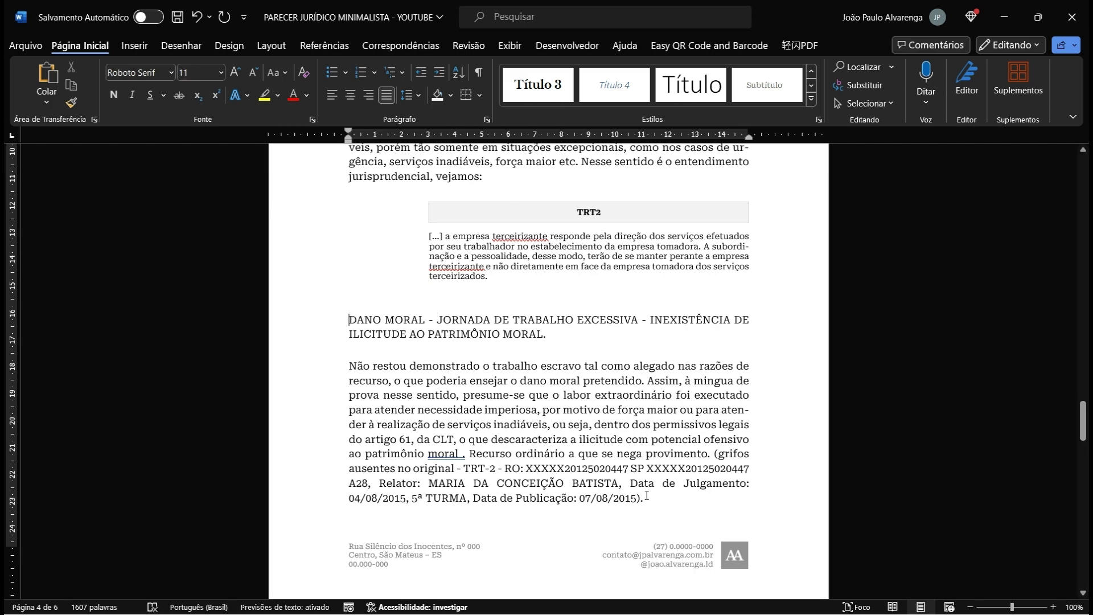
shift+click(646, 496)
key(ctrl+c)
key(Delete)
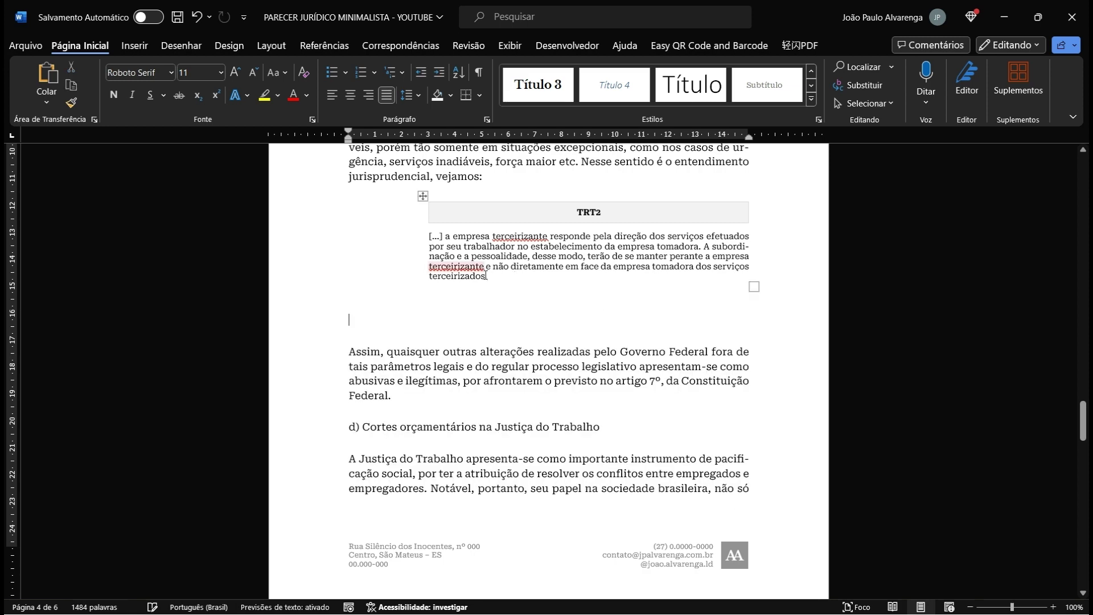
Step: Replace the quote in the TRT2 table with the copied ruling, merging formatting, and add space after its "DANO MORAL" paragraph
drag(486, 276, 427, 239)
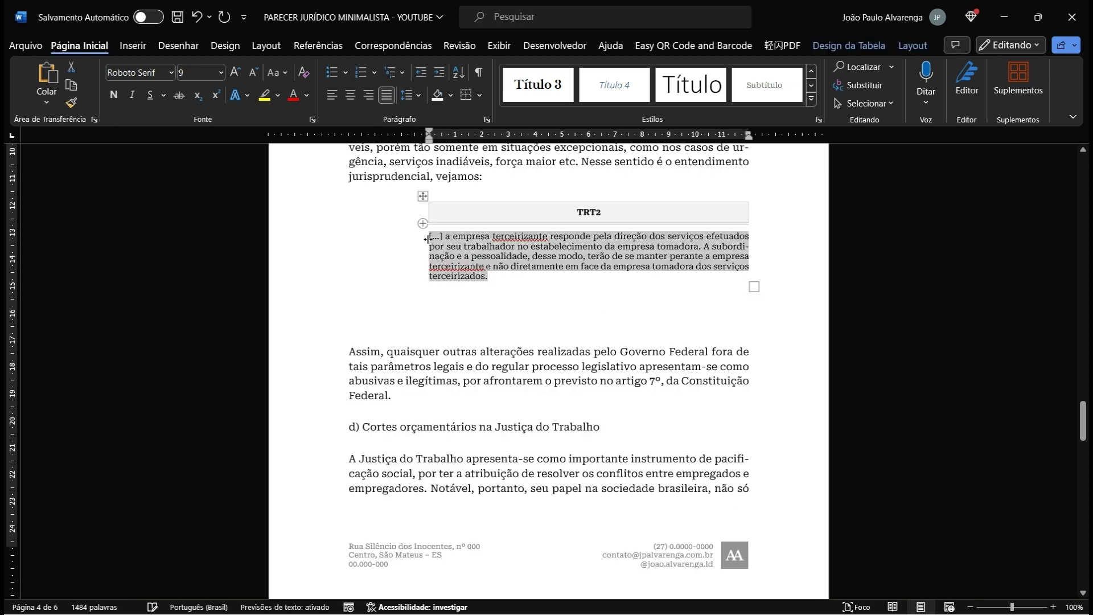
key(ctrl+v)
click(762, 388)
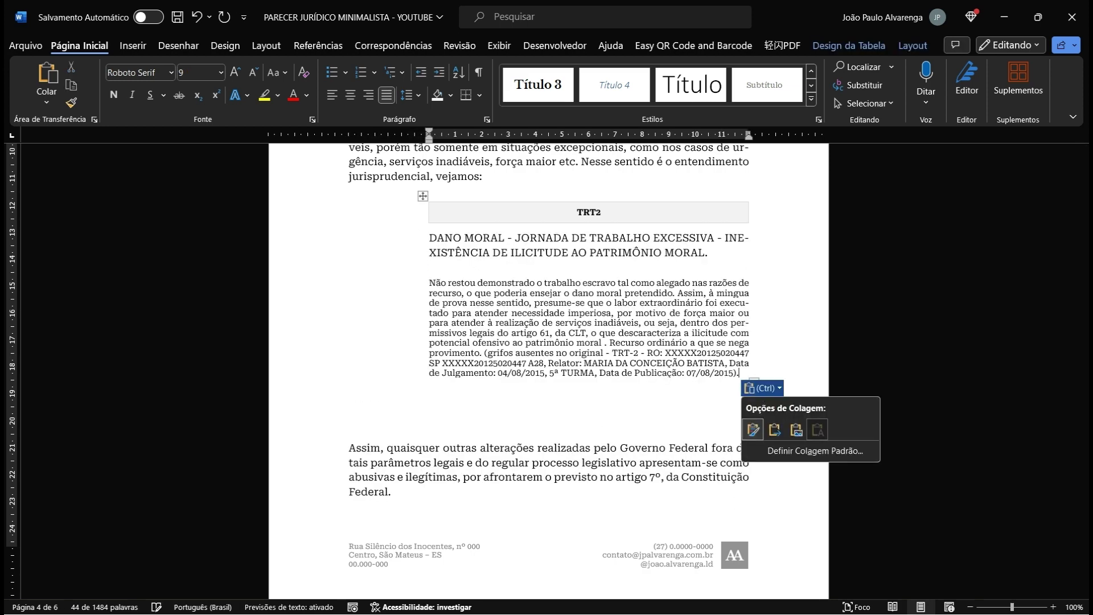
click(774, 430)
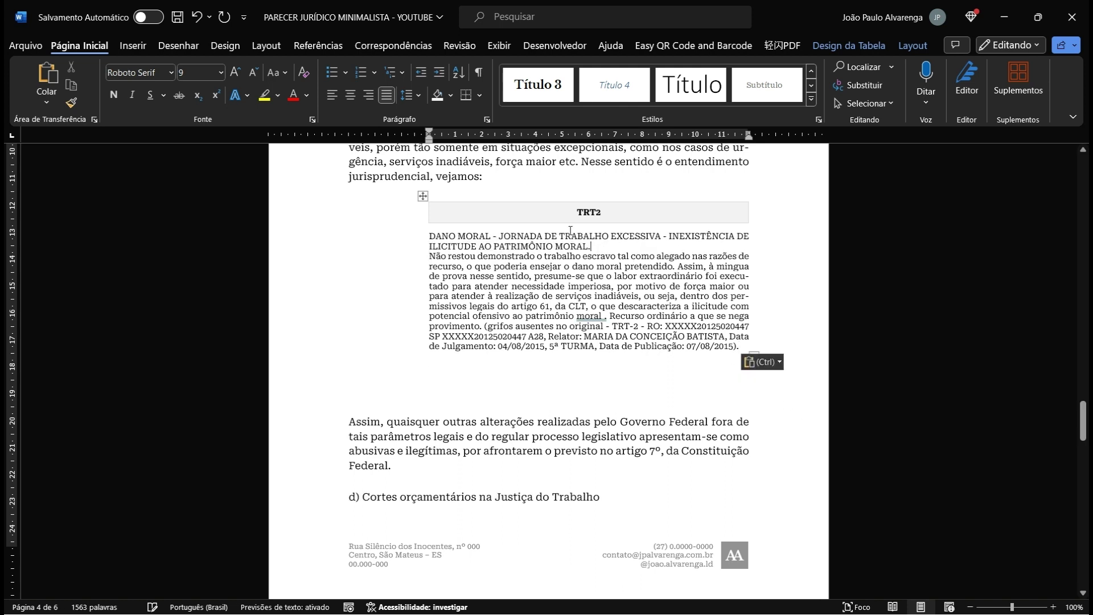
click(418, 97)
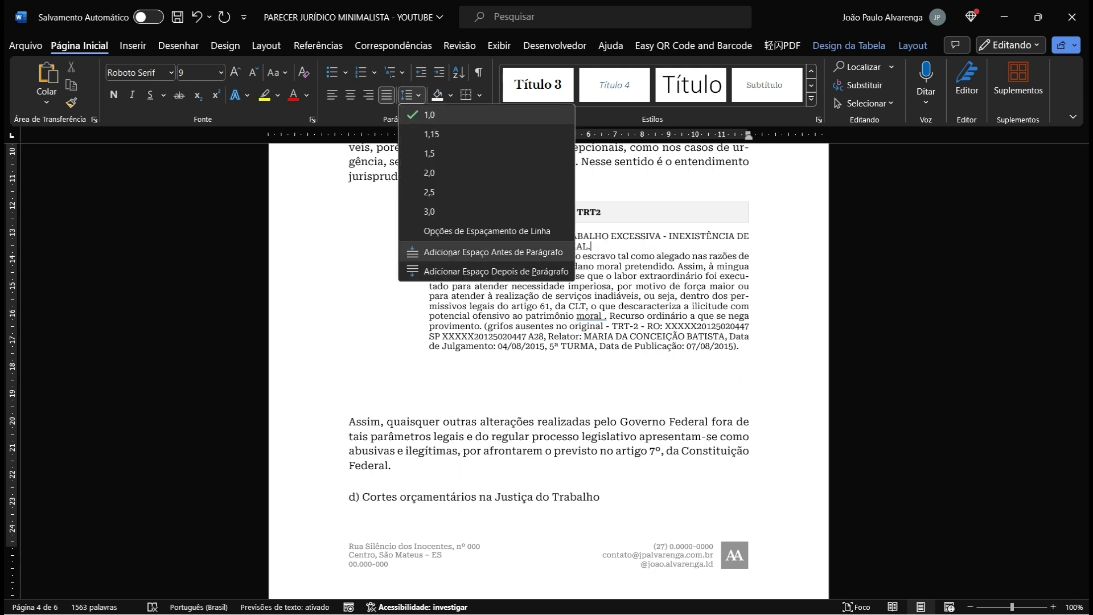
click(484, 270)
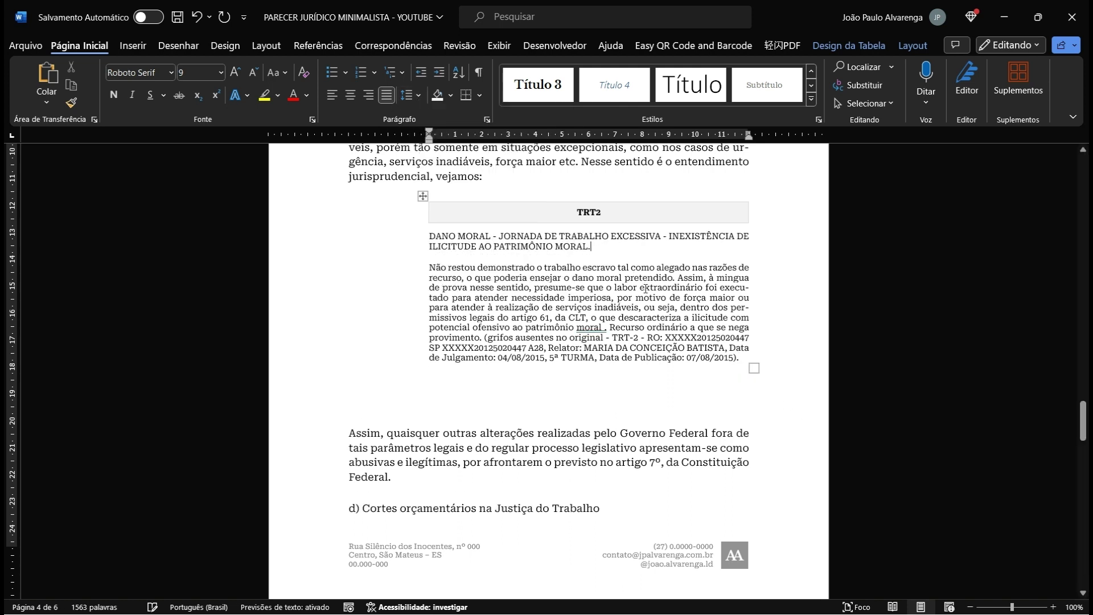
Step: Delete the extra empty paragraph below the TRT2 table and remove the space after the remaining one
click(421, 397)
key(BackSpace)
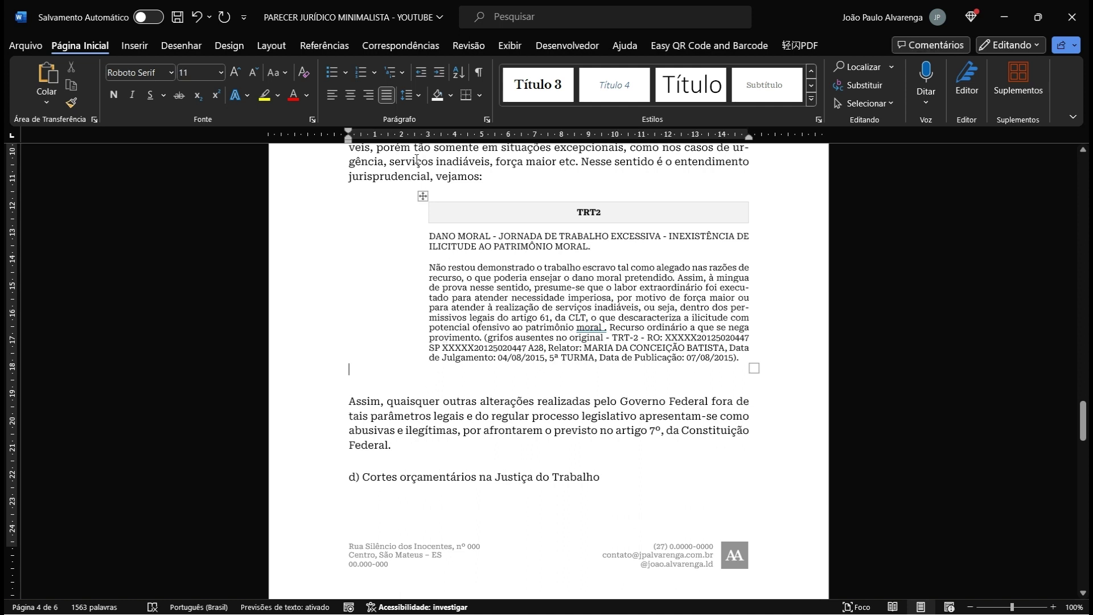
click(410, 95)
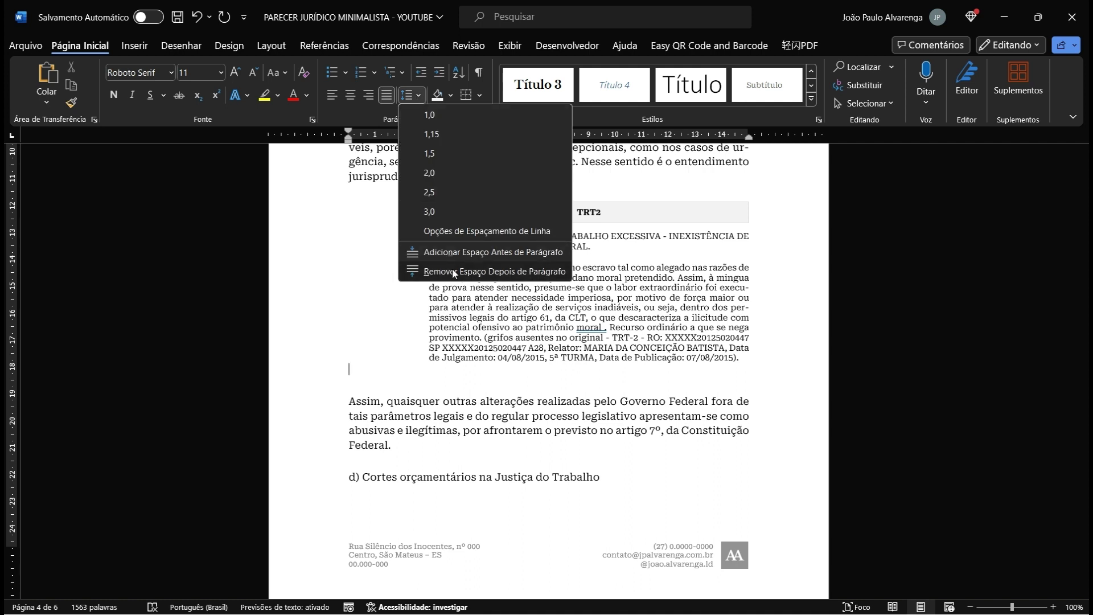
click(493, 271)
Step: Apply Título 3 to the "d) Cortes orçamentários na Justiça do Trabalho" line and Título 2 to "3. Conclusão"
click(612, 460)
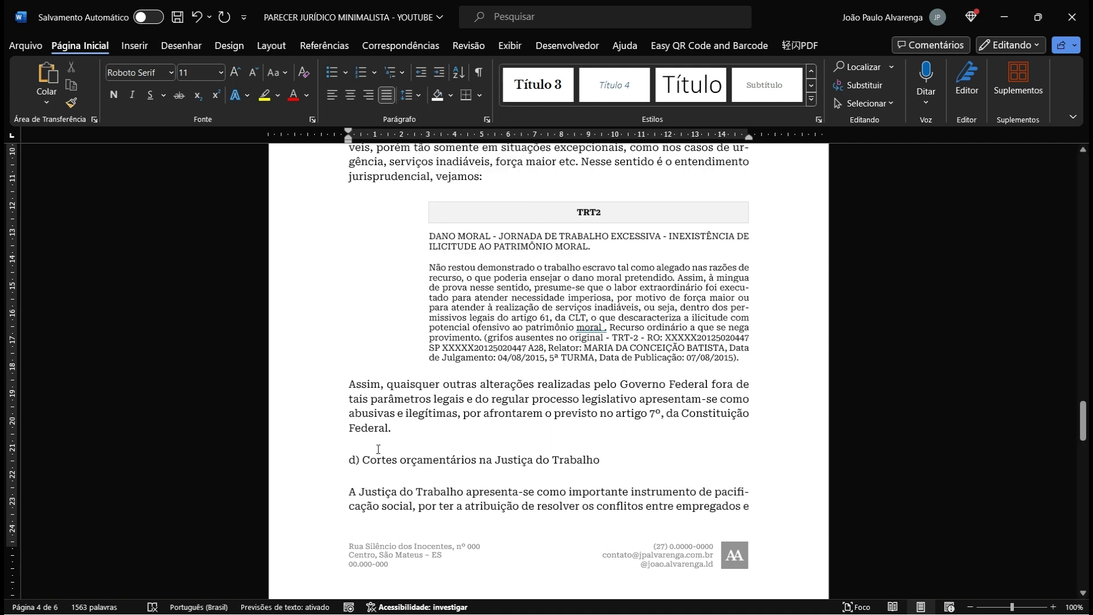
click(552, 84)
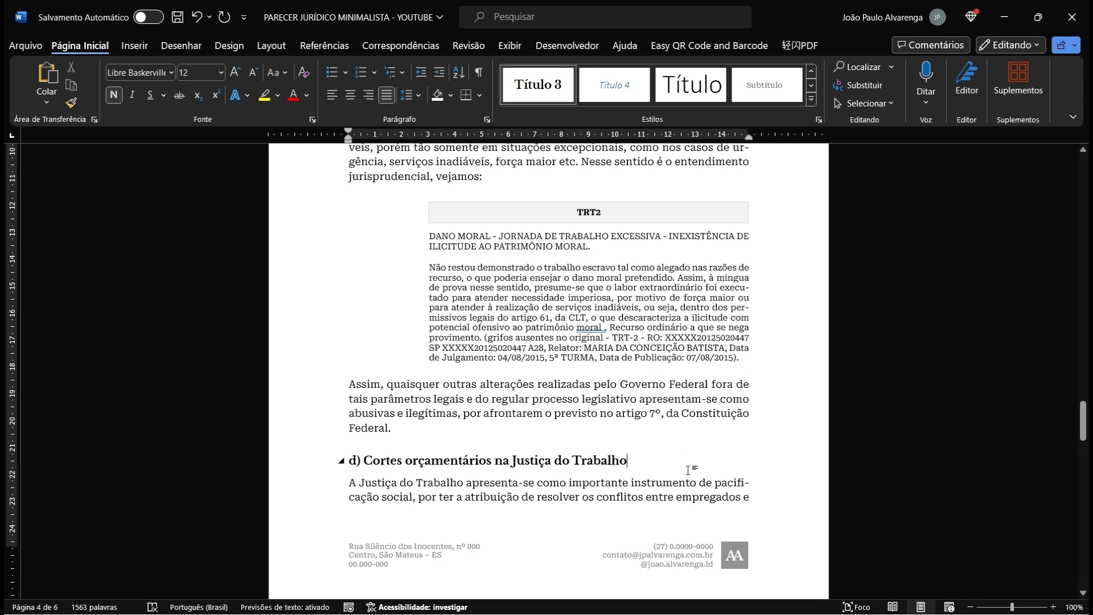
scroll(690, 472, down, 5)
scroll(671, 435, down, 6)
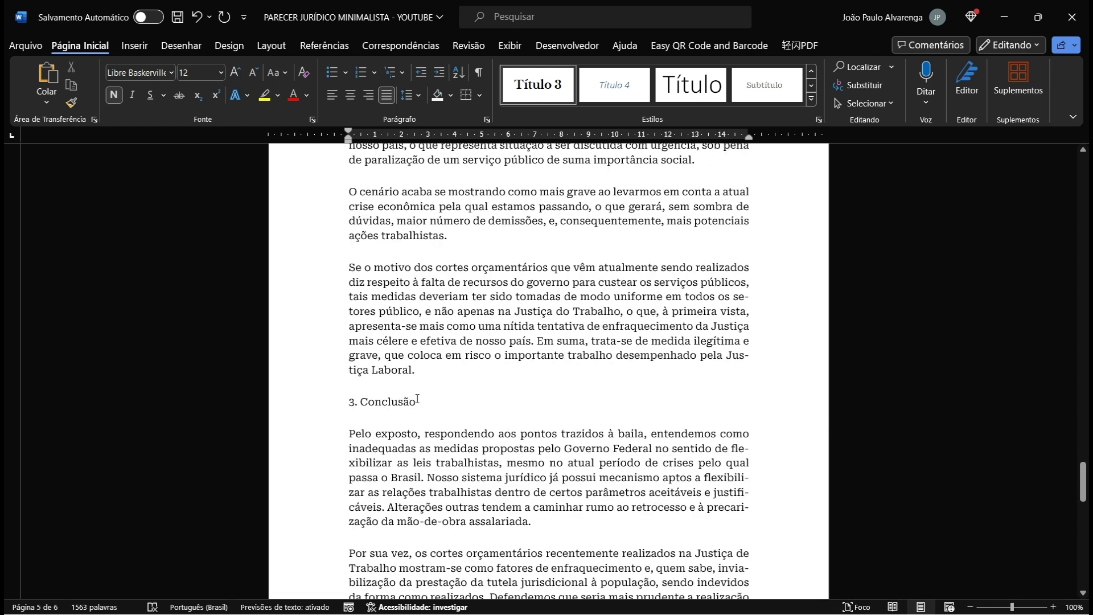
click(418, 399)
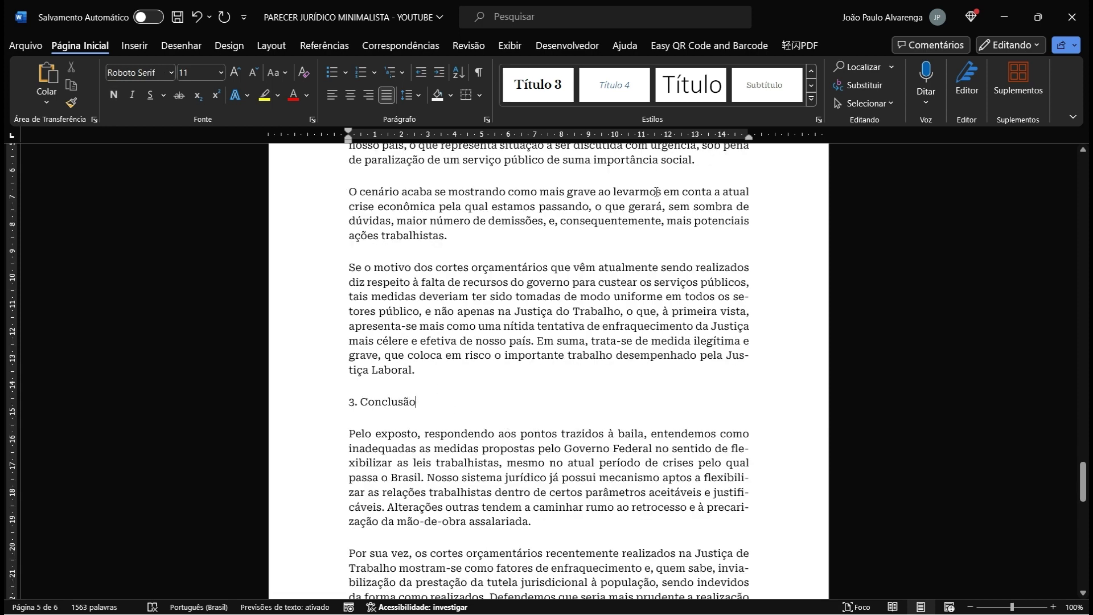
click(813, 71)
click(785, 84)
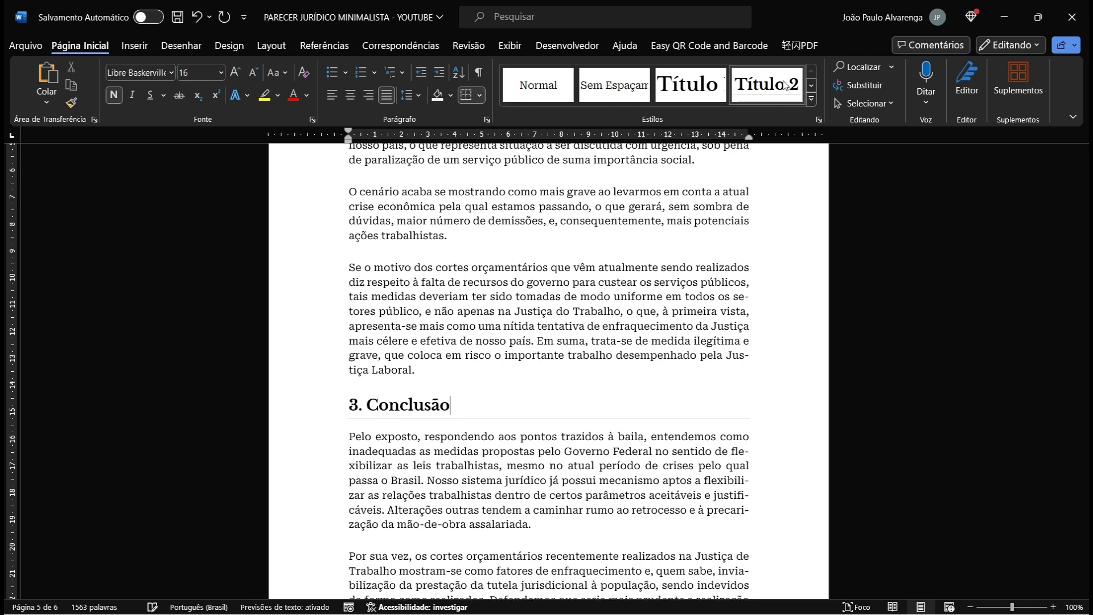
click(612, 323)
Step: Insert an automatically updating date in the "5 de fevereiro de 2024" format after "São Mateus – ES,", preceded by a space
scroll(612, 324, down, 10)
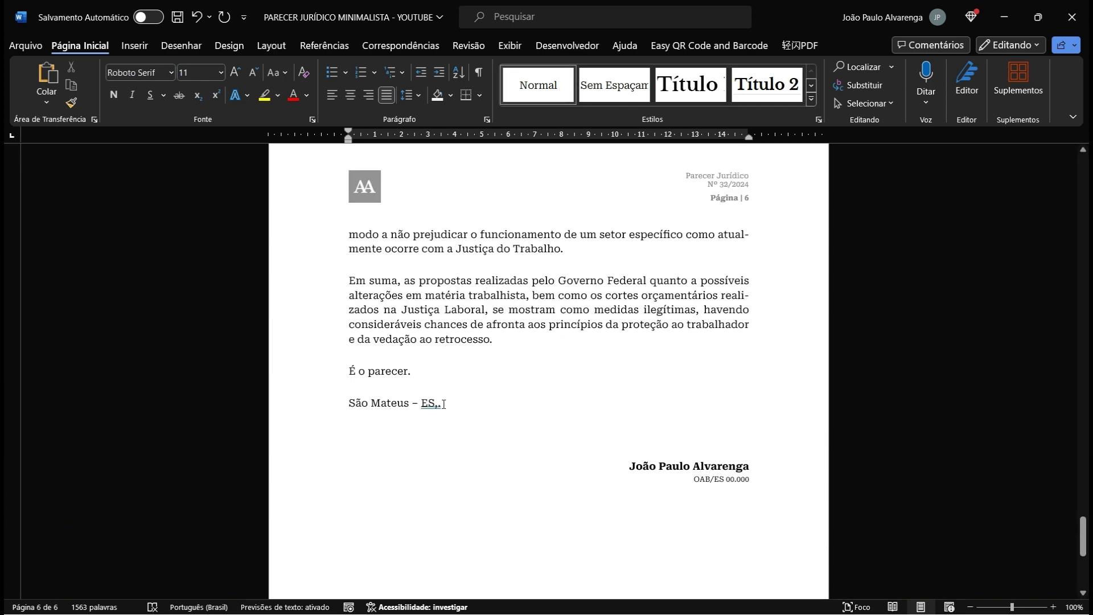
click(439, 404)
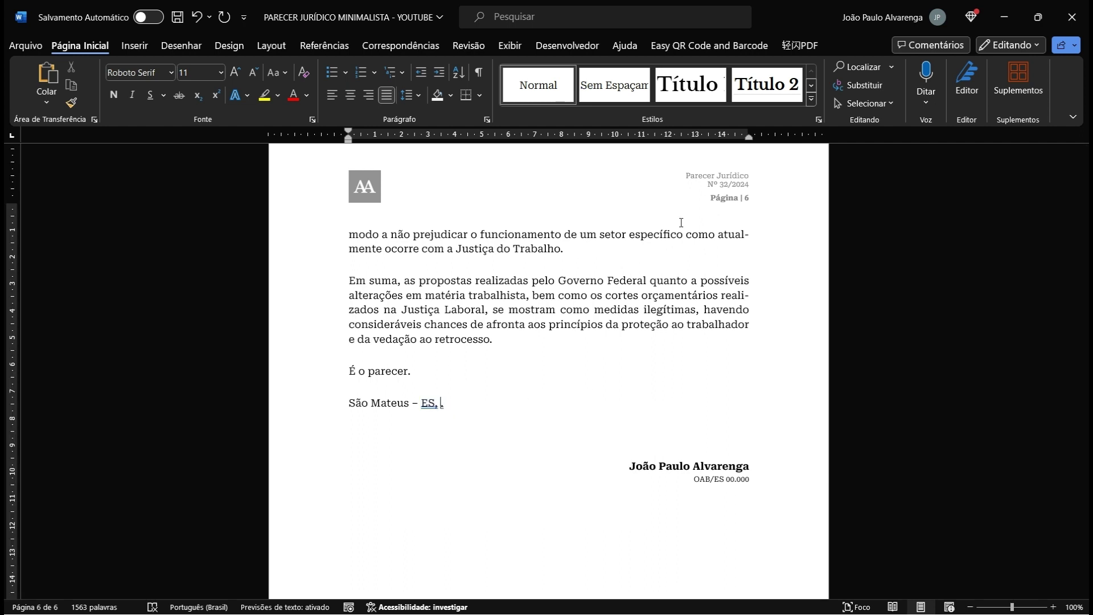
click(136, 50)
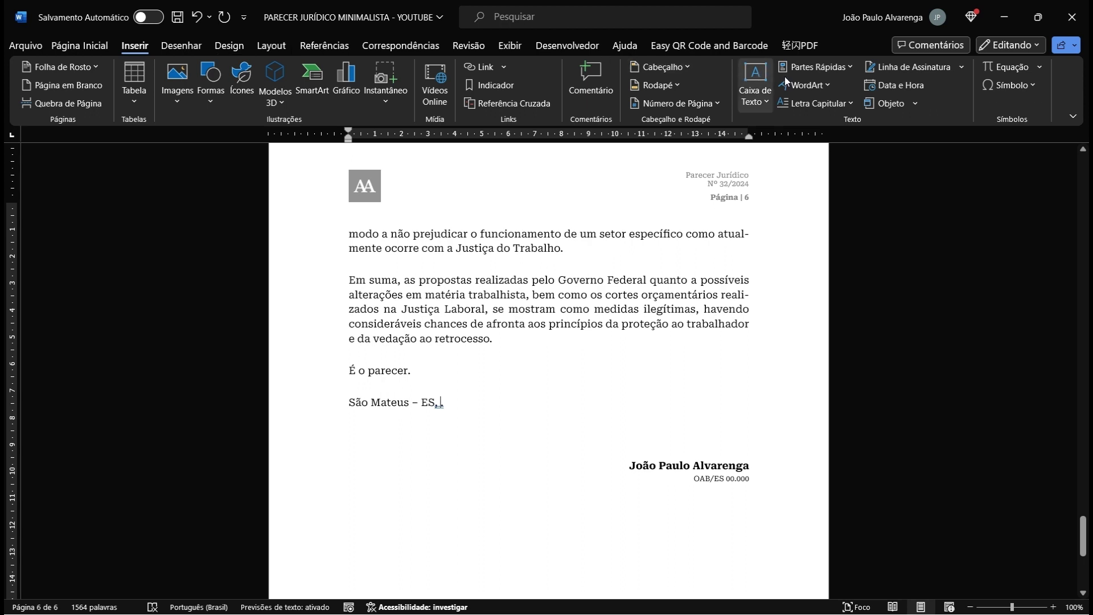
click(880, 88)
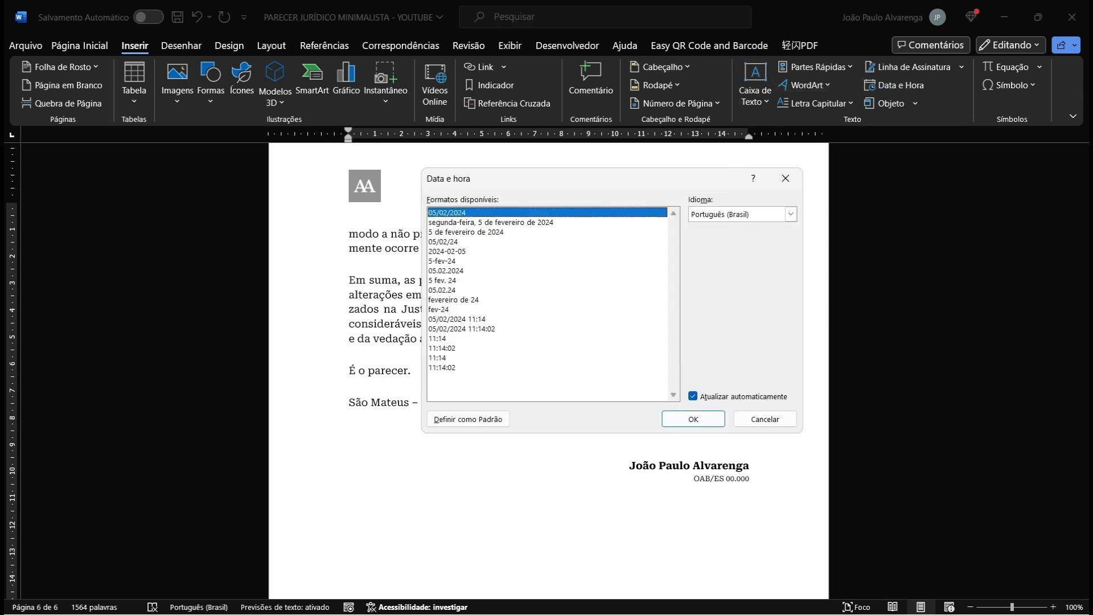
click(465, 231)
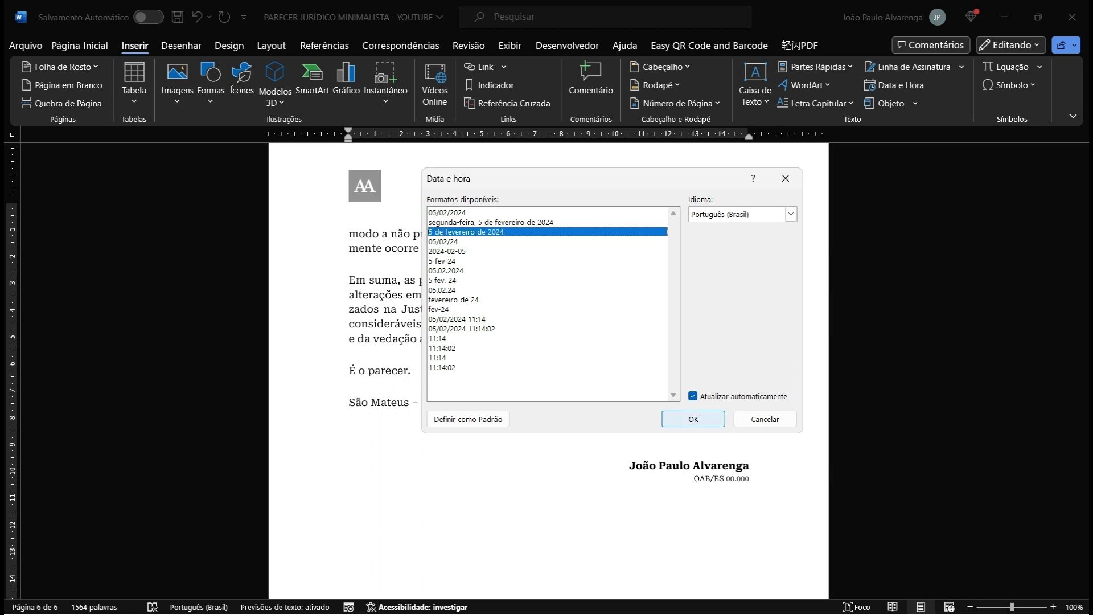
click(692, 419)
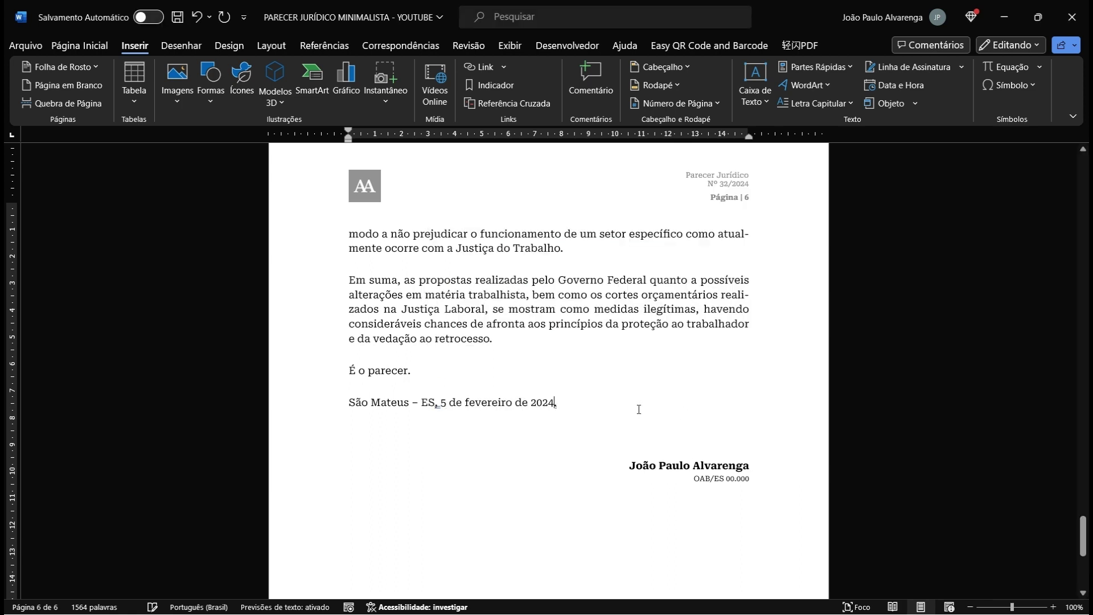
Step: Resolve the flagged punctuation in the closing date line, end it with a period, and add an empty paragraph above the signature block
right_click(439, 405)
click(440, 406)
click(734, 430)
key(Return)
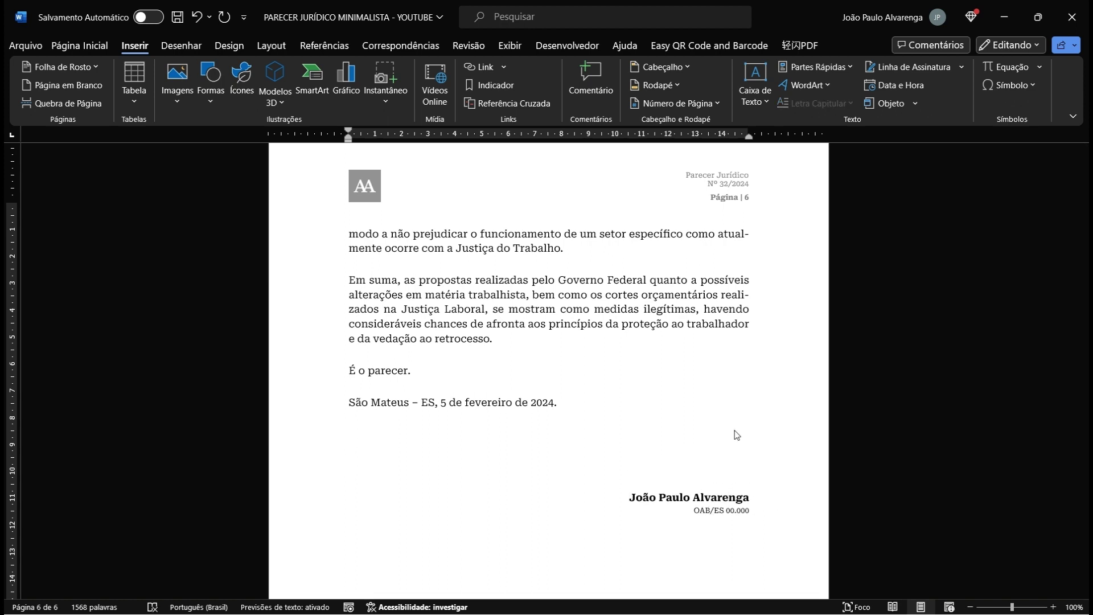
click(734, 435)
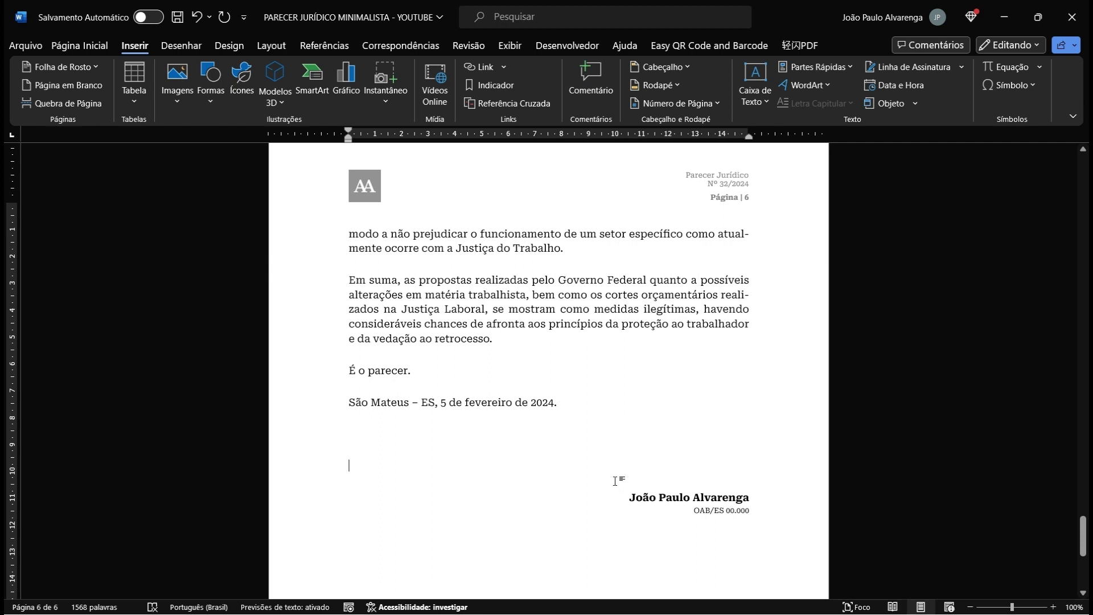
Step: Try a signature line made of underscores in the empty paragraph above the signatory's name, and remove it again
text(______________)
key(BackSpace)
key(BackSpace)
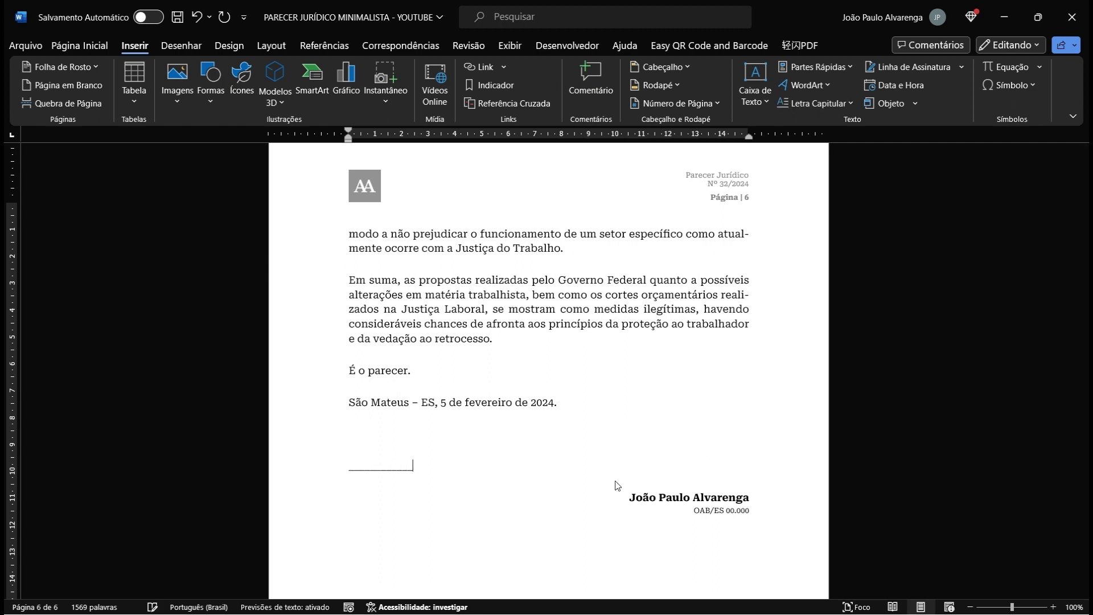
key(BackSpace)
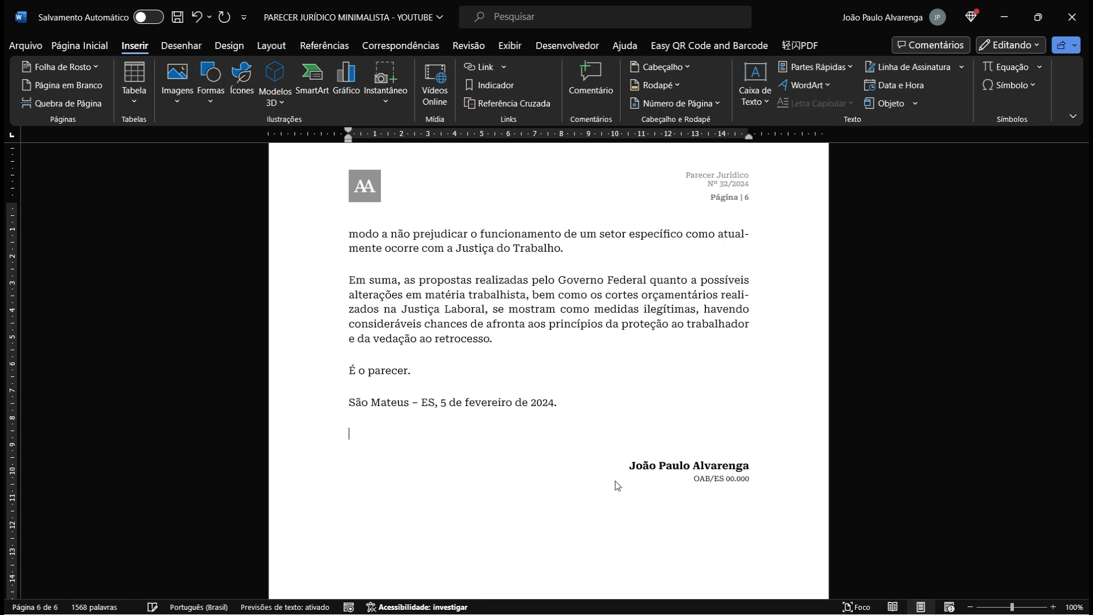
key(Return)
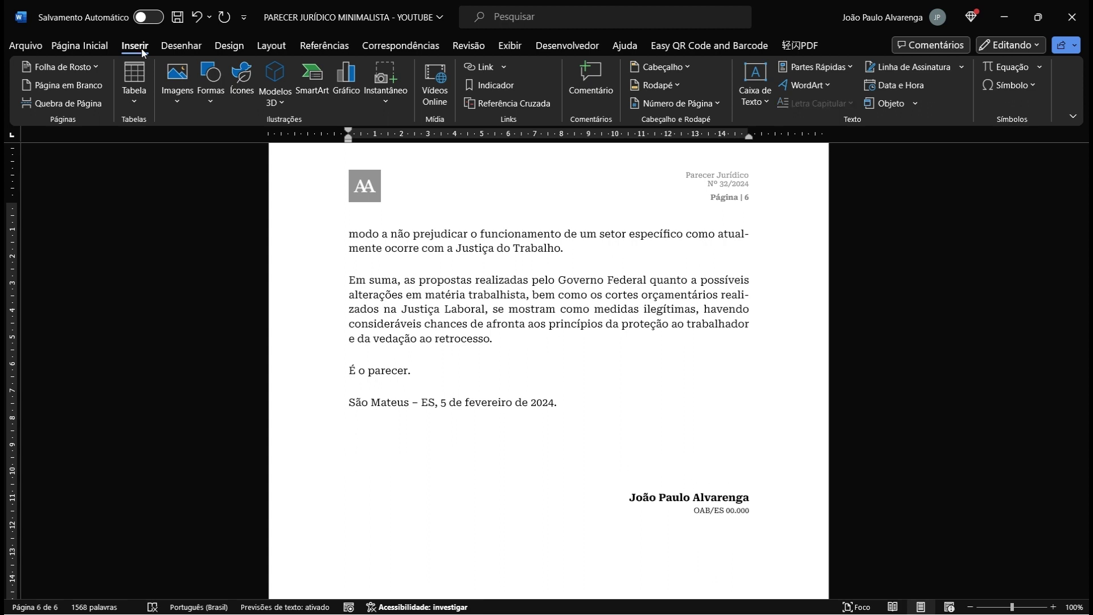
Step: Insert a 2x1 table below the closing date and remove the space after paragraphs in both cells
click(132, 75)
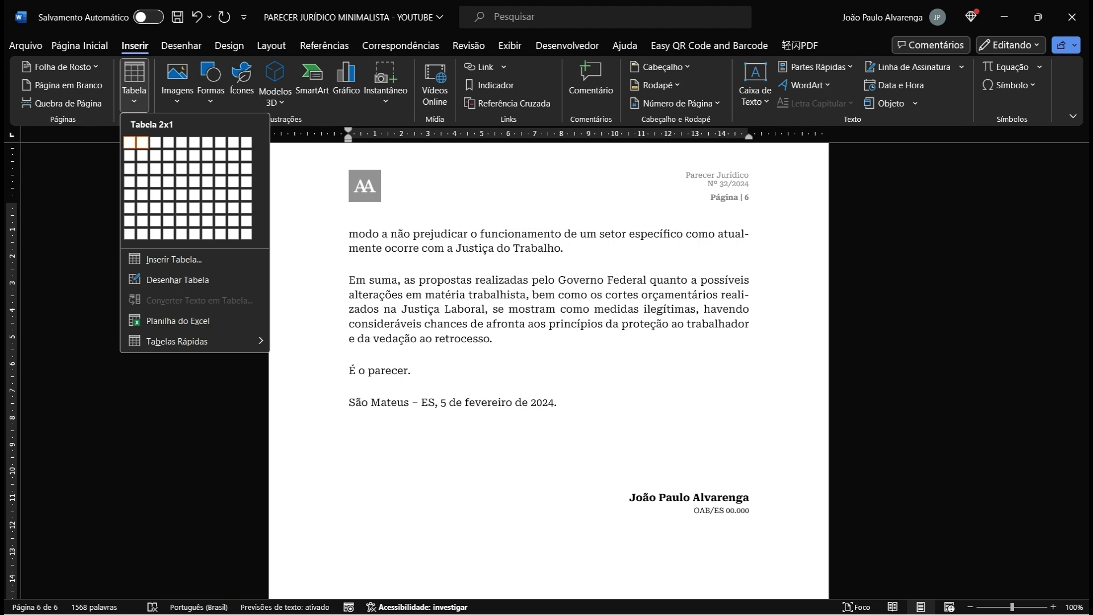
click(142, 142)
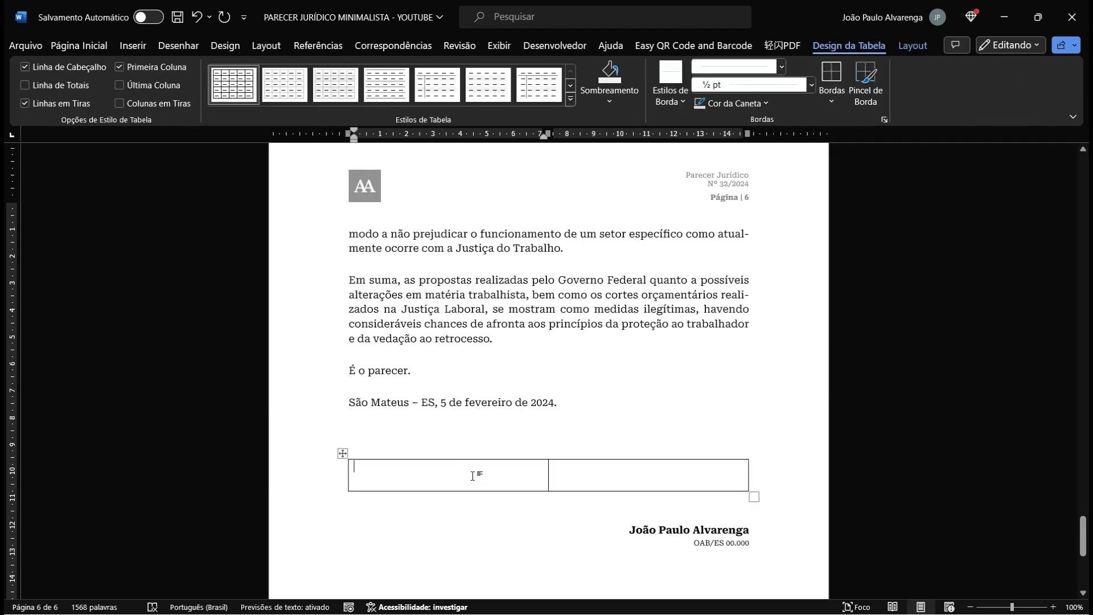
drag(498, 474, 583, 473)
click(79, 45)
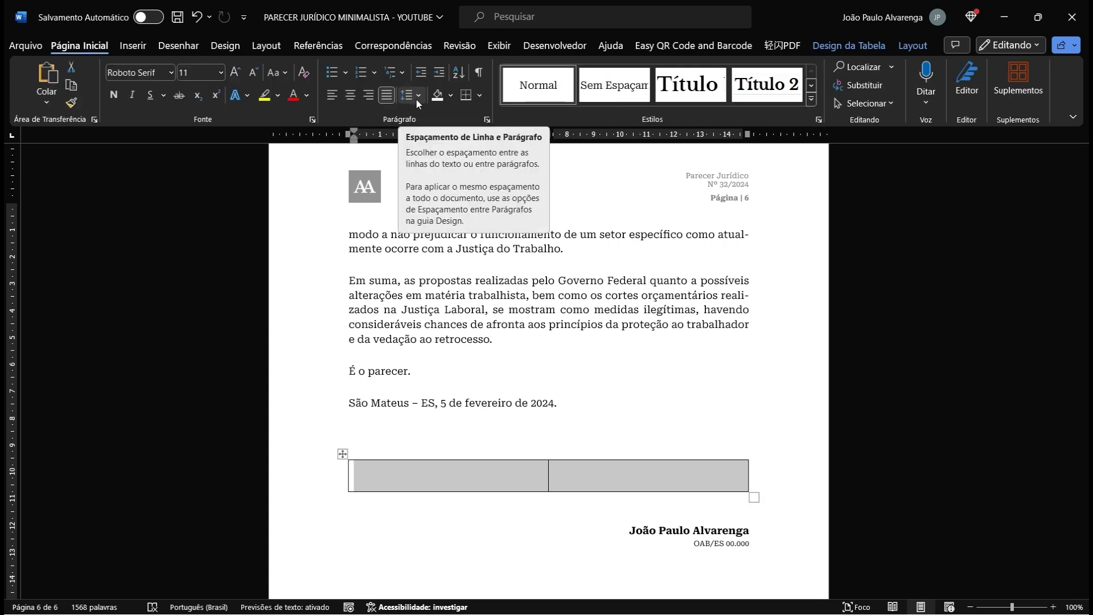
click(417, 96)
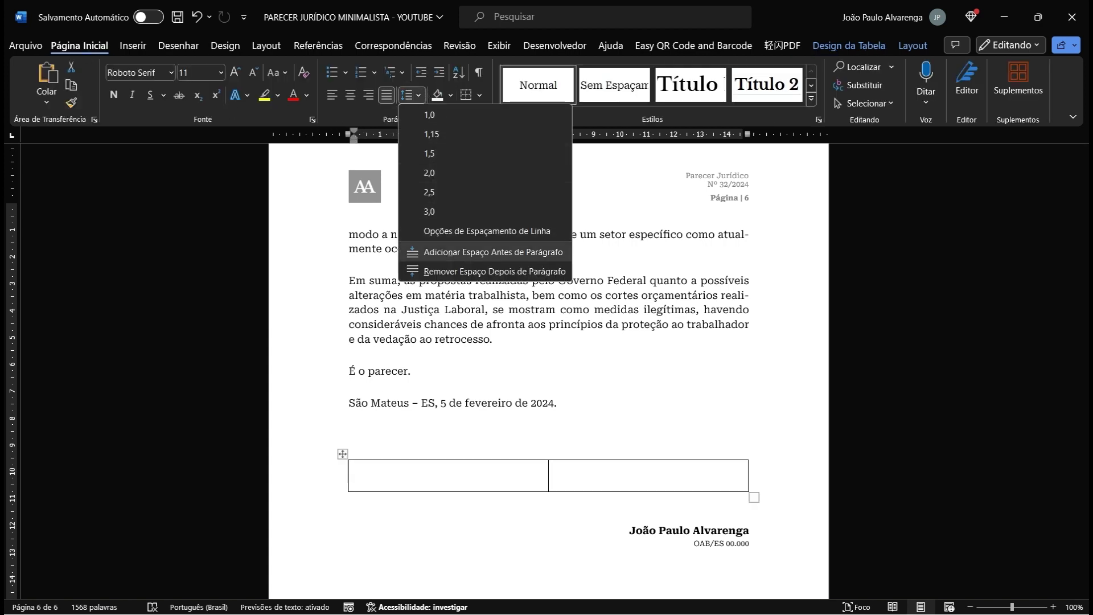
click(494, 271)
Step: Move the signatory's name and OAB line into the table's second cell, deleting the extra paragraph and the space after the OAB line
drag(629, 504, 769, 540)
key(ctrl+x)
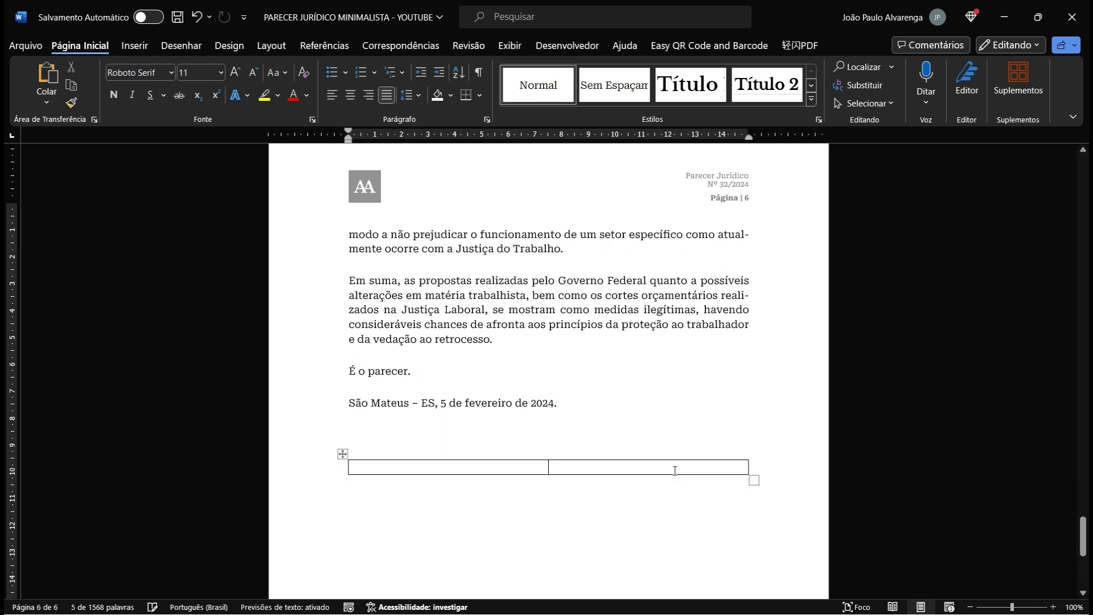
click(677, 466)
key(ctrl+v)
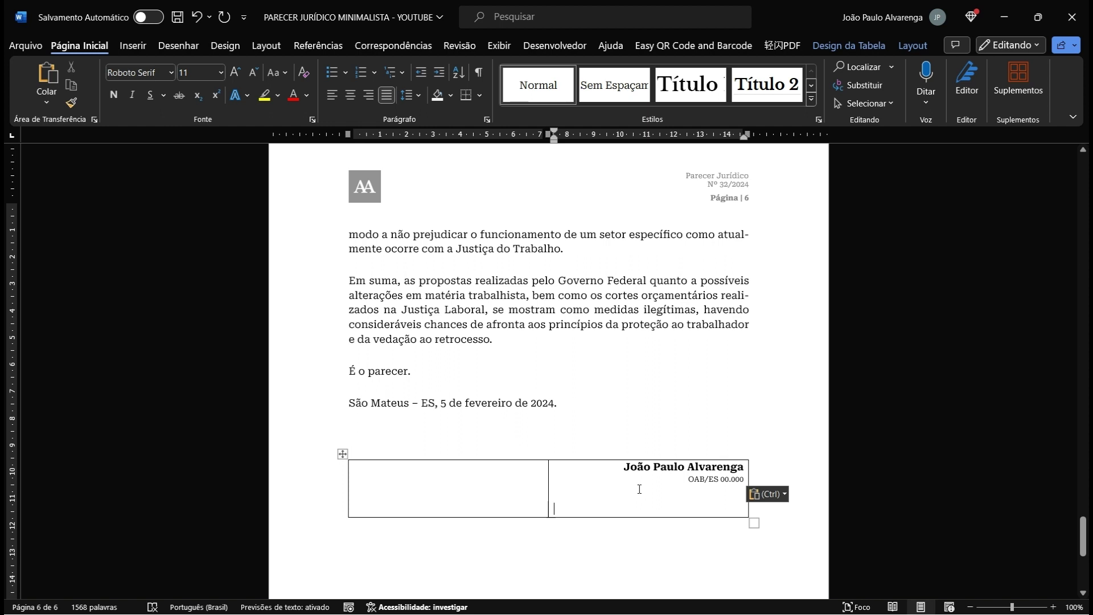
key(BackSpace)
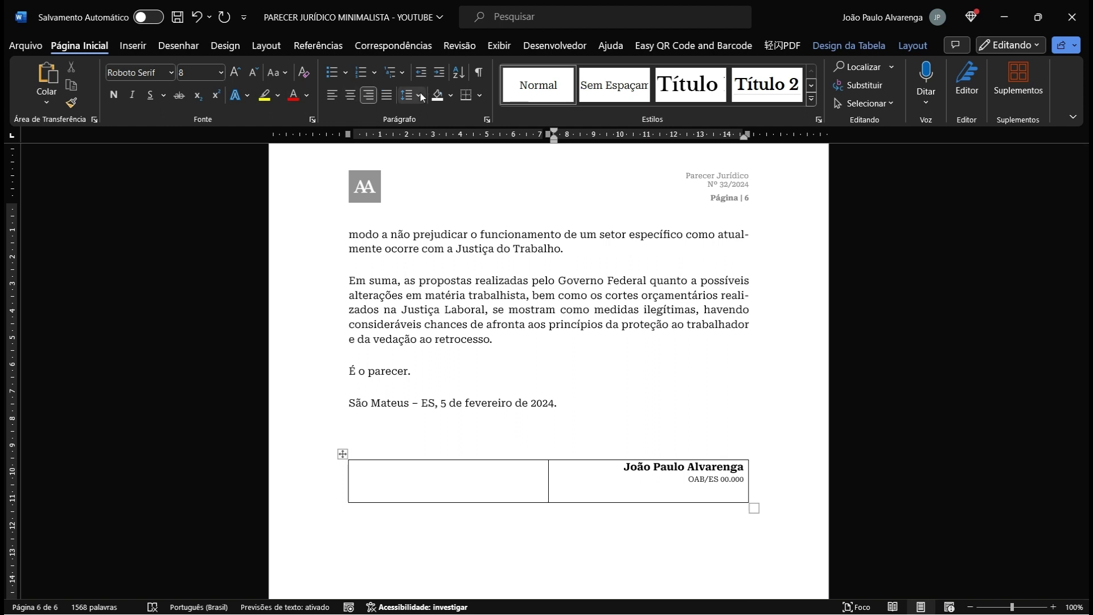
click(420, 93)
click(455, 272)
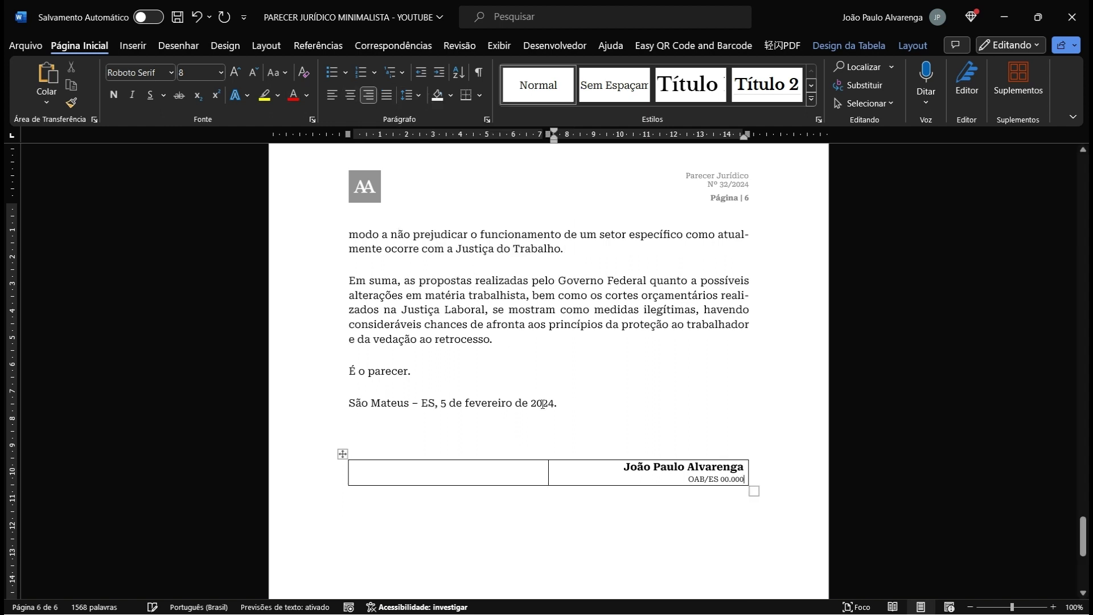
Step: Give the signature cell its own margins, with 0 cm left and right and a small top margin
right_click(705, 481)
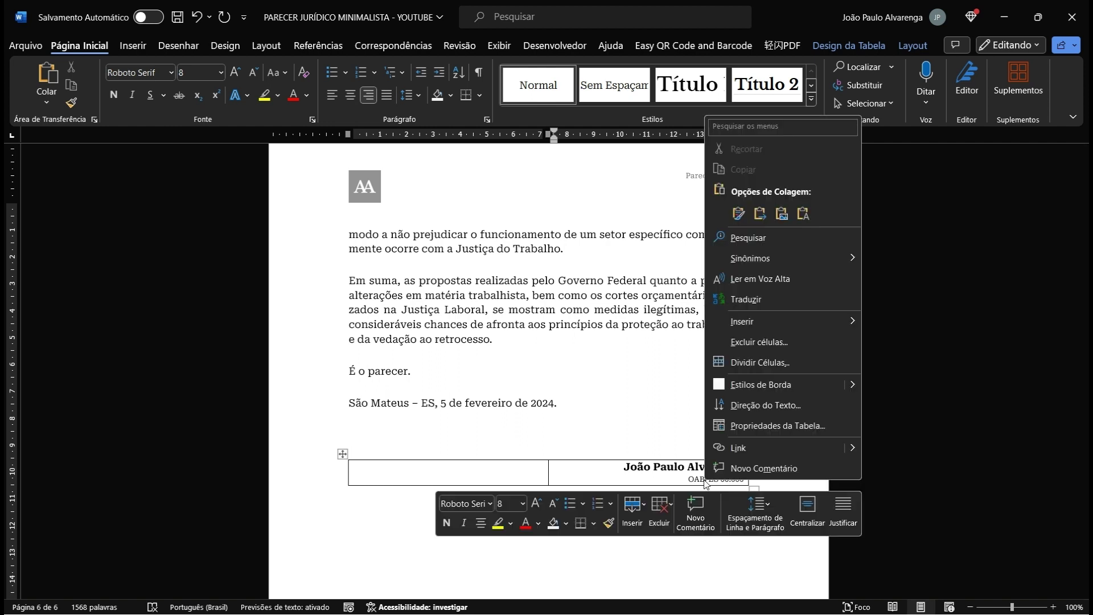
click(778, 425)
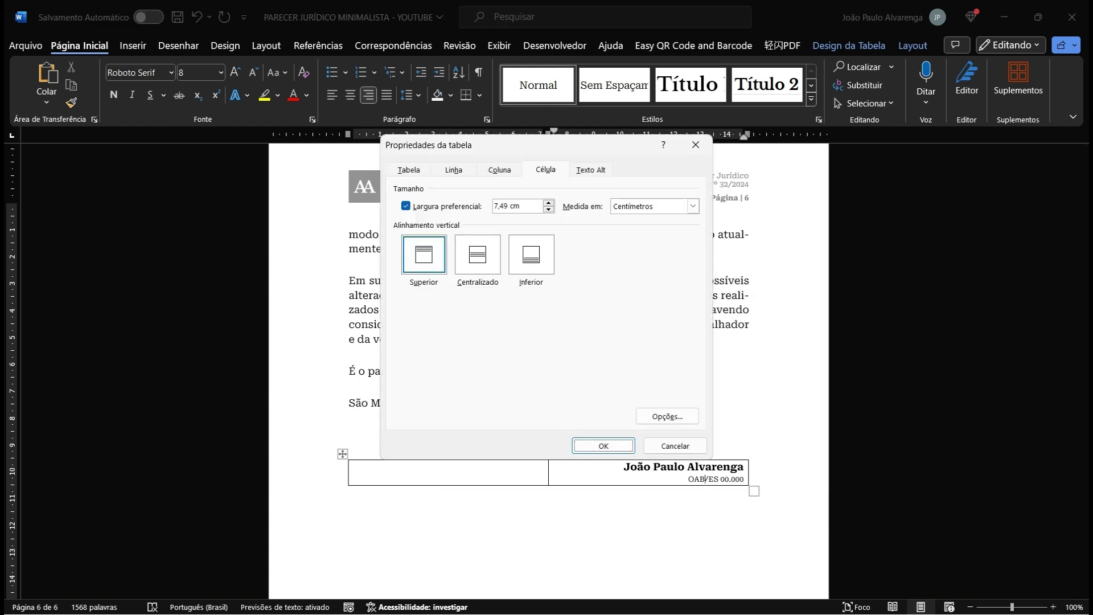
click(667, 416)
key(space)
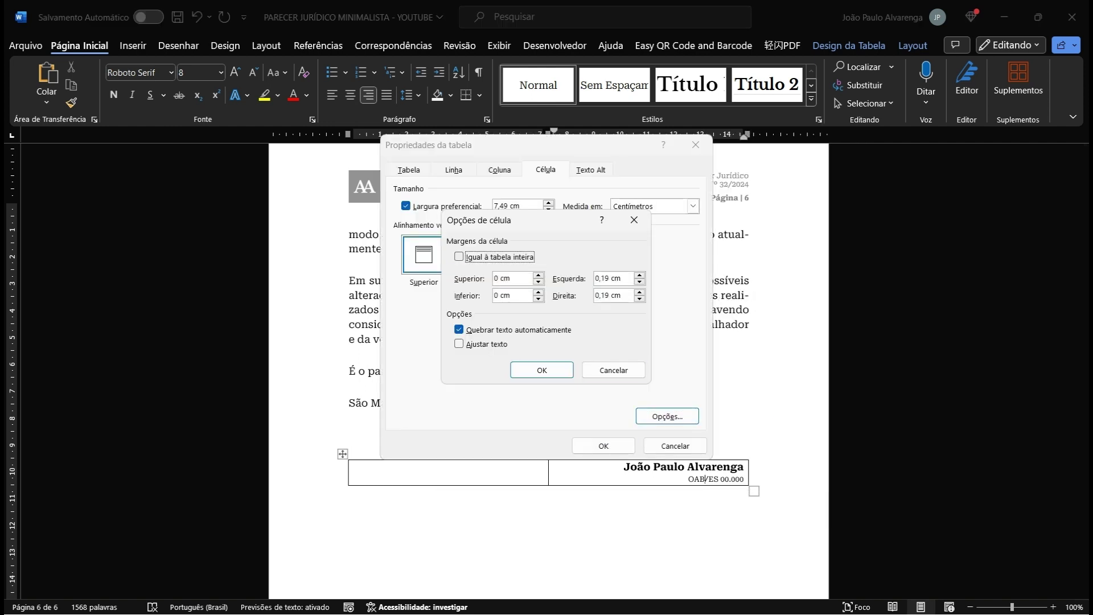
double_click(602, 278)
text(0)
drag(606, 295, 596, 295)
double_click(602, 295)
text(0)
click(497, 278)
text(1)
key(Return)
click(604, 446)
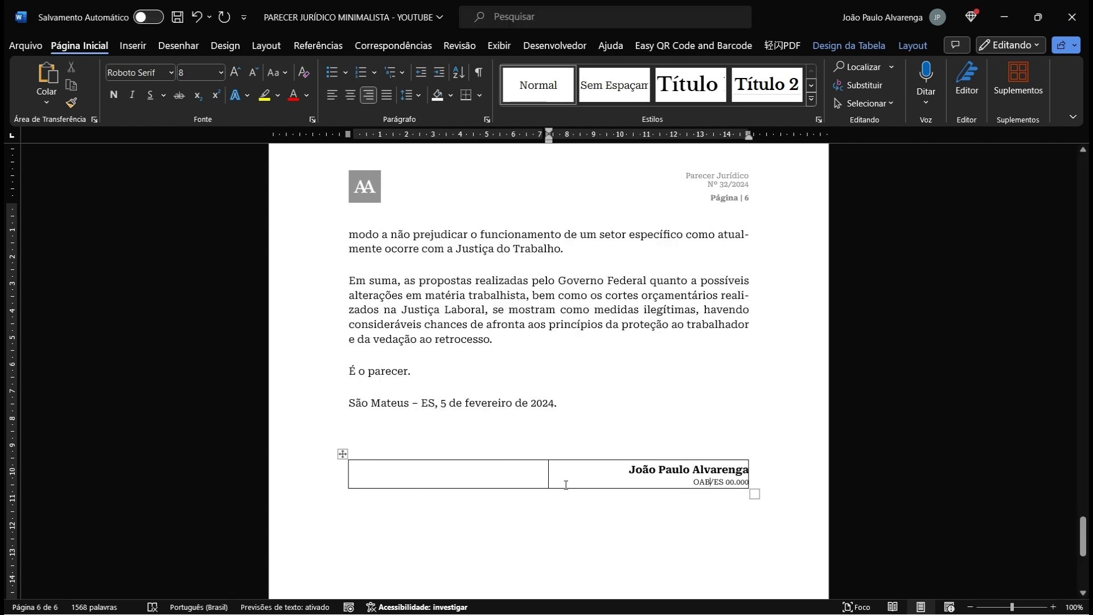
Step: Move the signature table's column divider to about 10 cm and remove all of the table's borders
drag(547, 476, 616, 481)
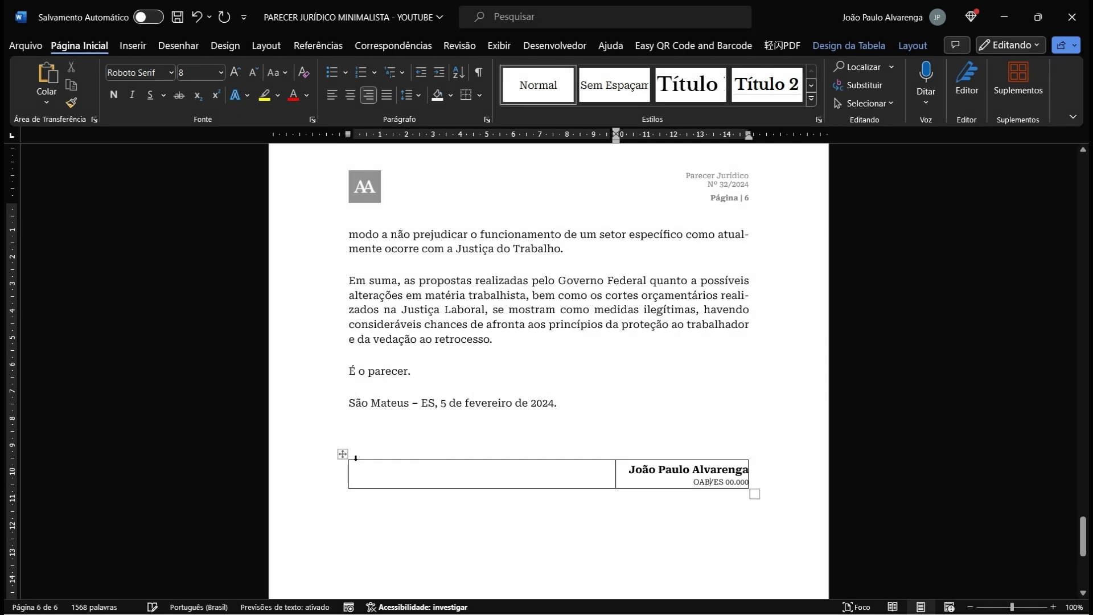
click(342, 454)
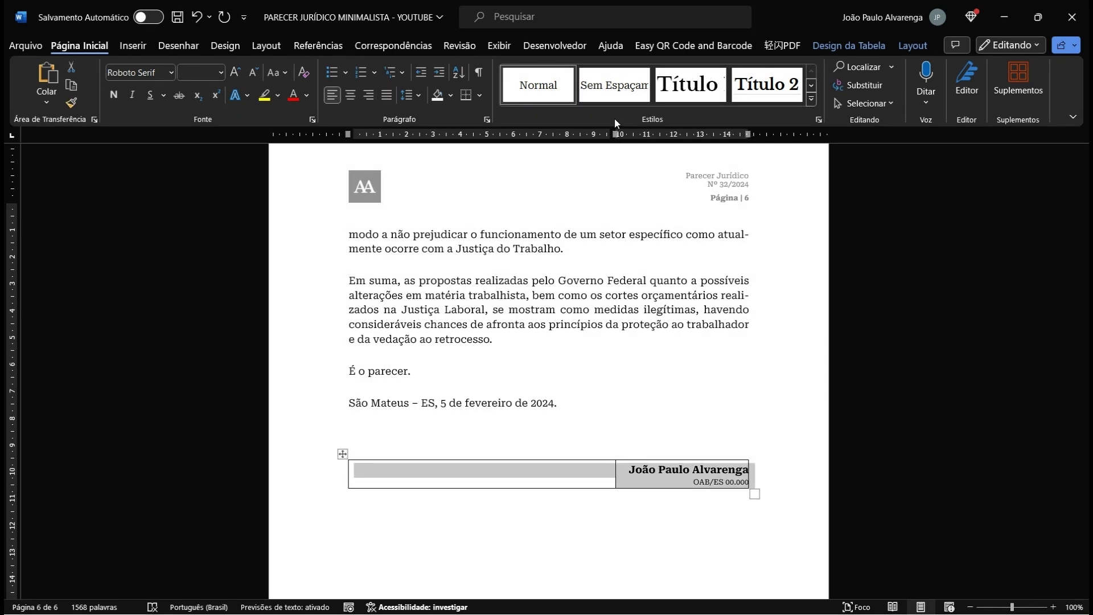
click(830, 47)
click(832, 102)
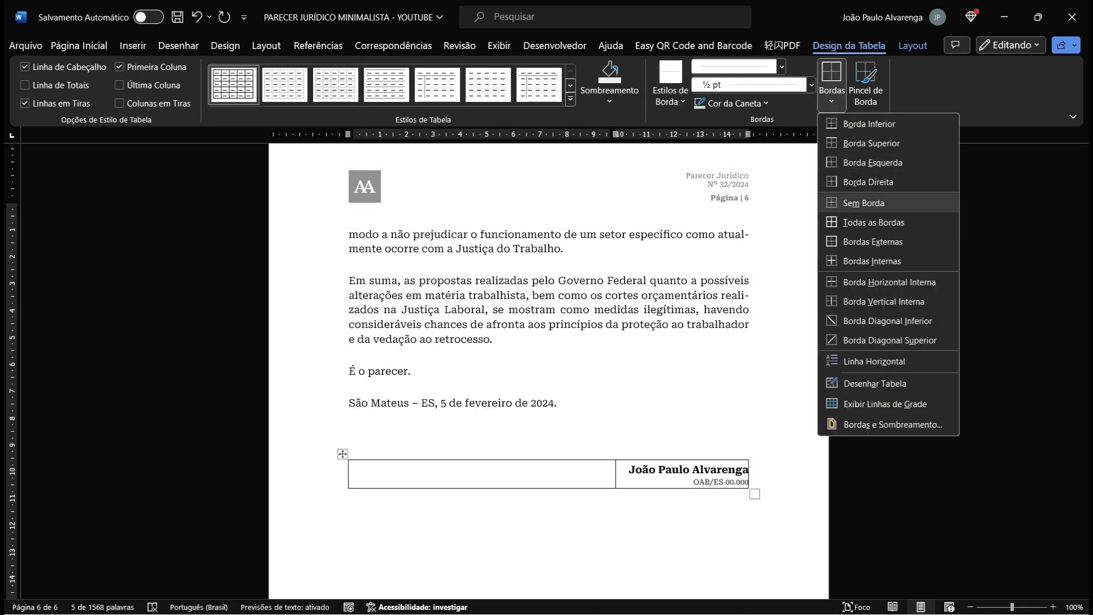
click(860, 203)
Step: Paint a ½ pt border in the Automático colour along the top edge of the signature cell
click(862, 97)
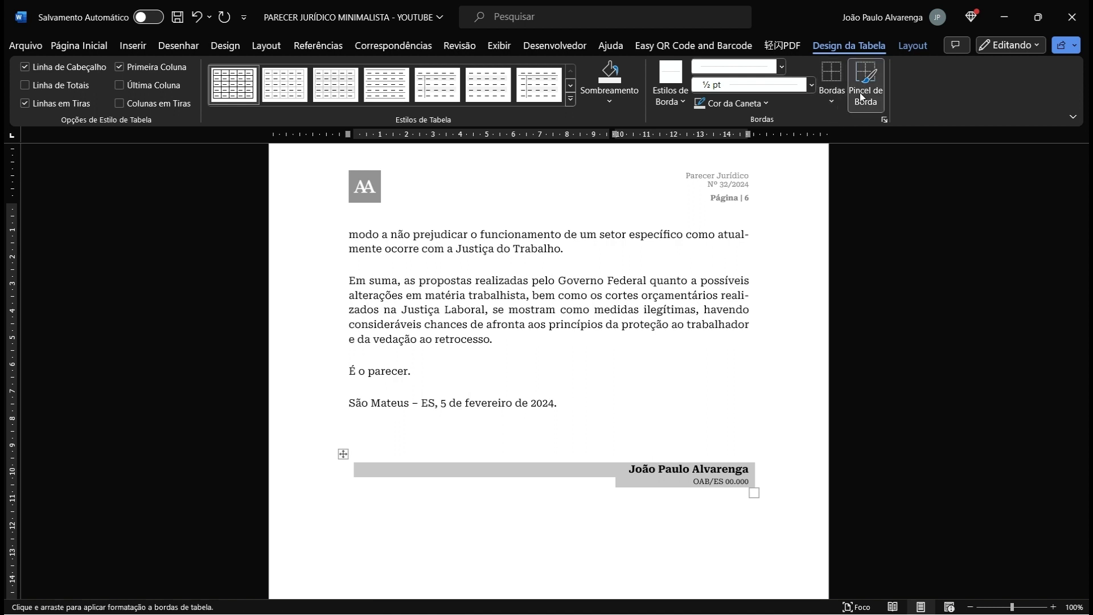
click(736, 103)
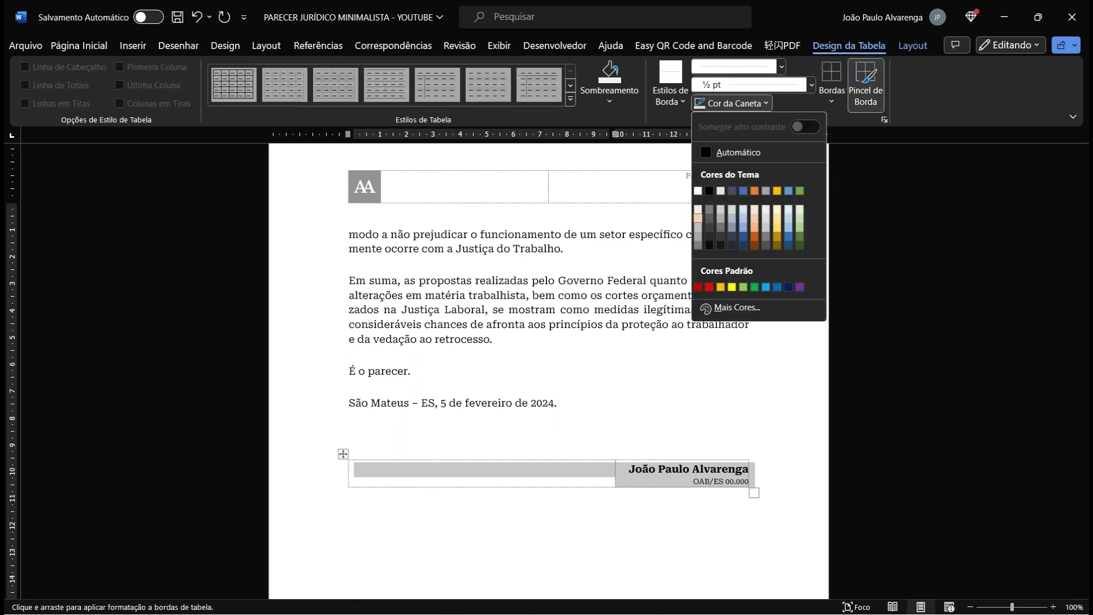
click(739, 152)
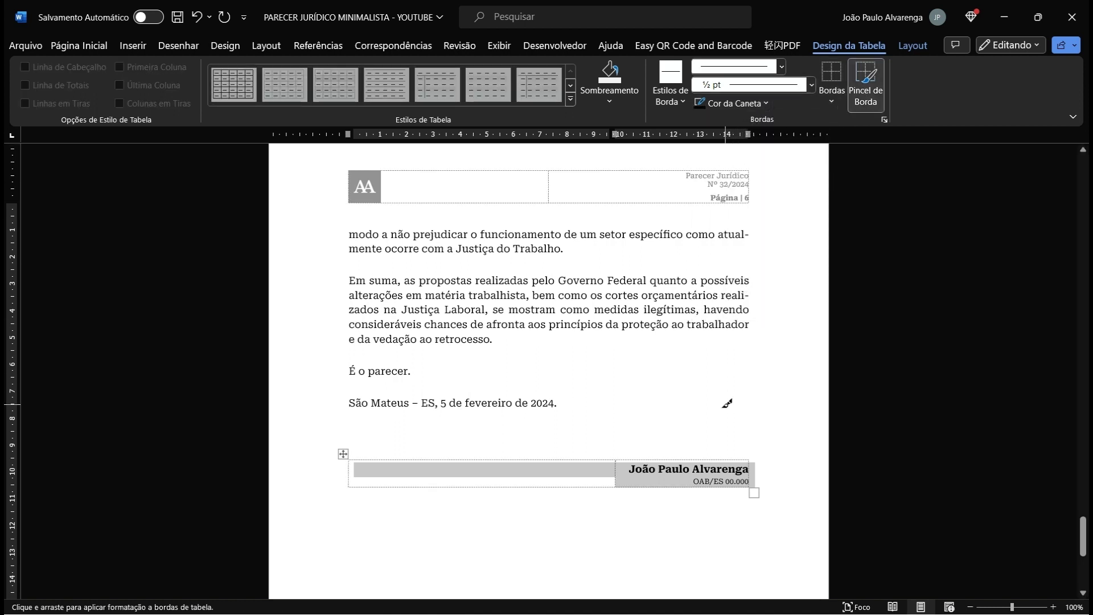
click(695, 456)
key(Escape)
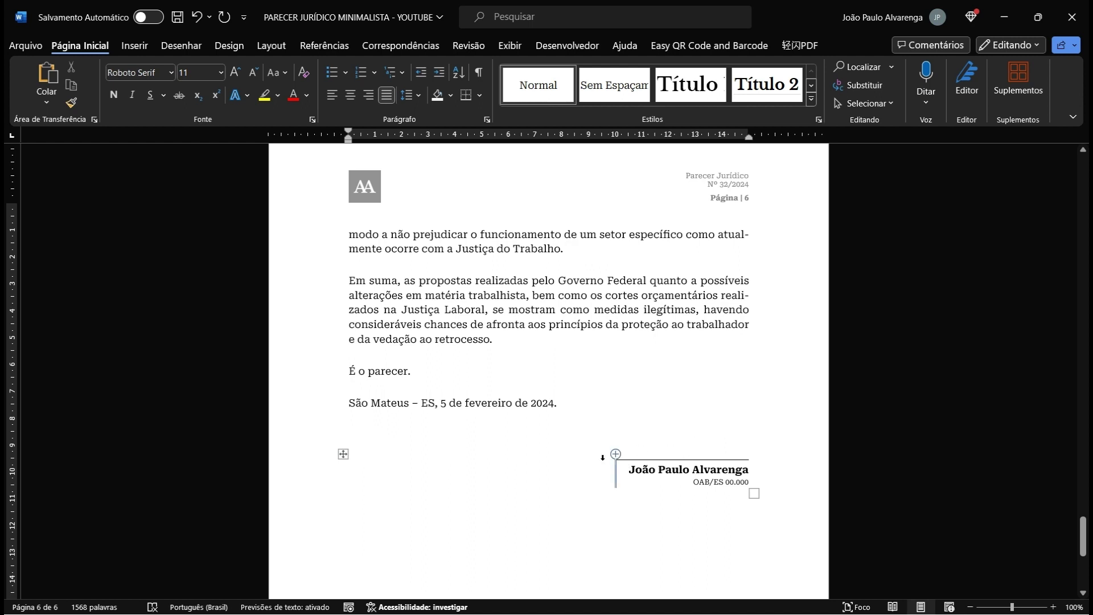
Step: Review the finished opinion from the signature page back to the first page, examining the headings, quote tables, footnote, headers and footers
scroll(656, 466, down, 5)
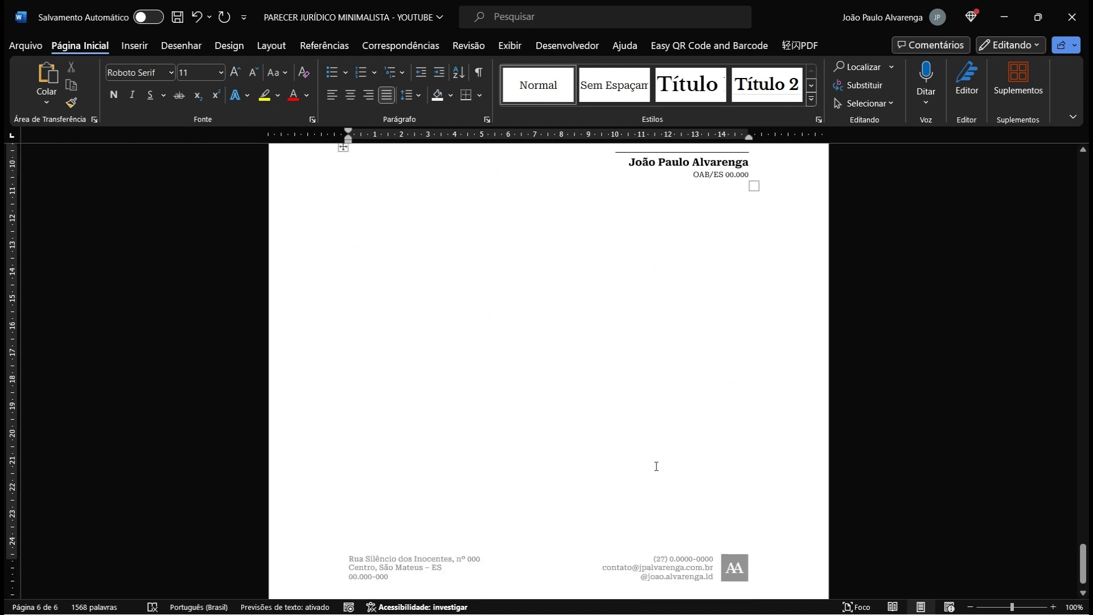
scroll(655, 464, up, 12)
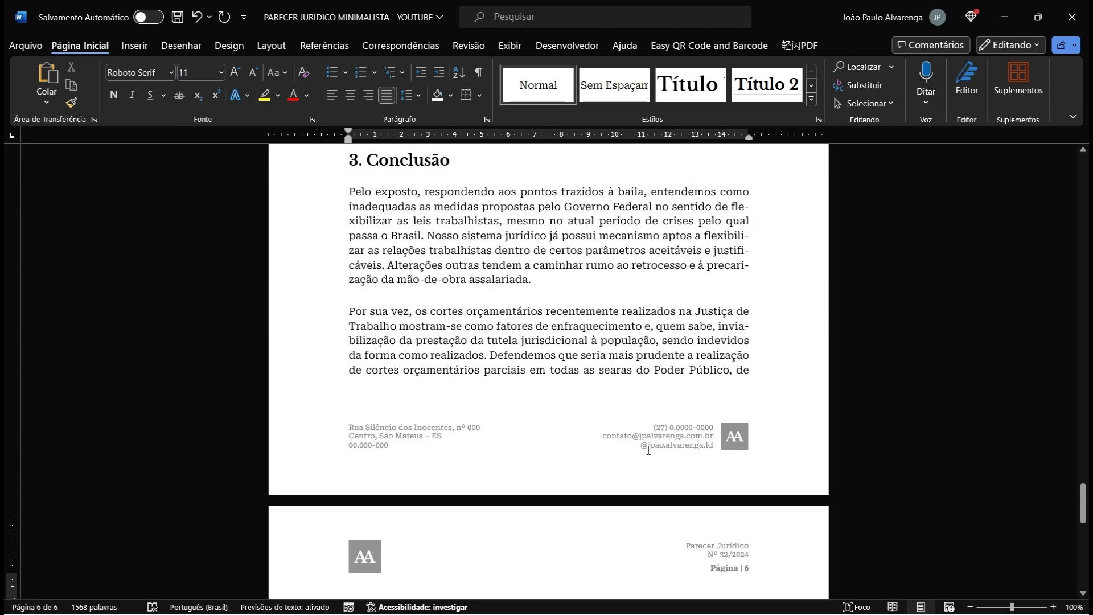
scroll(648, 450, up, 20)
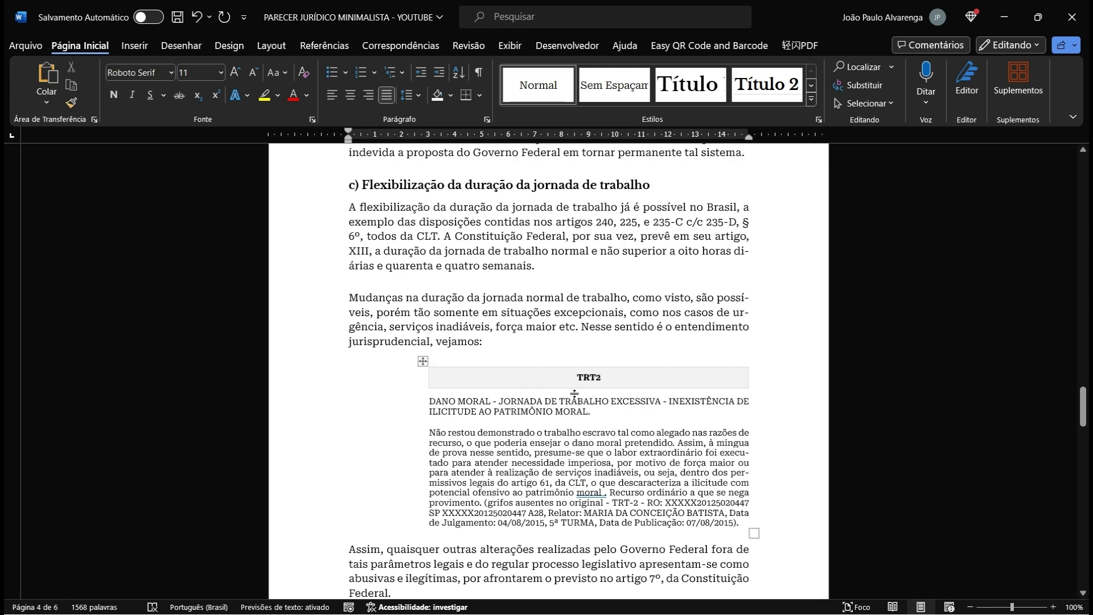
scroll(586, 343, up, 10)
scroll(587, 344, up, 15)
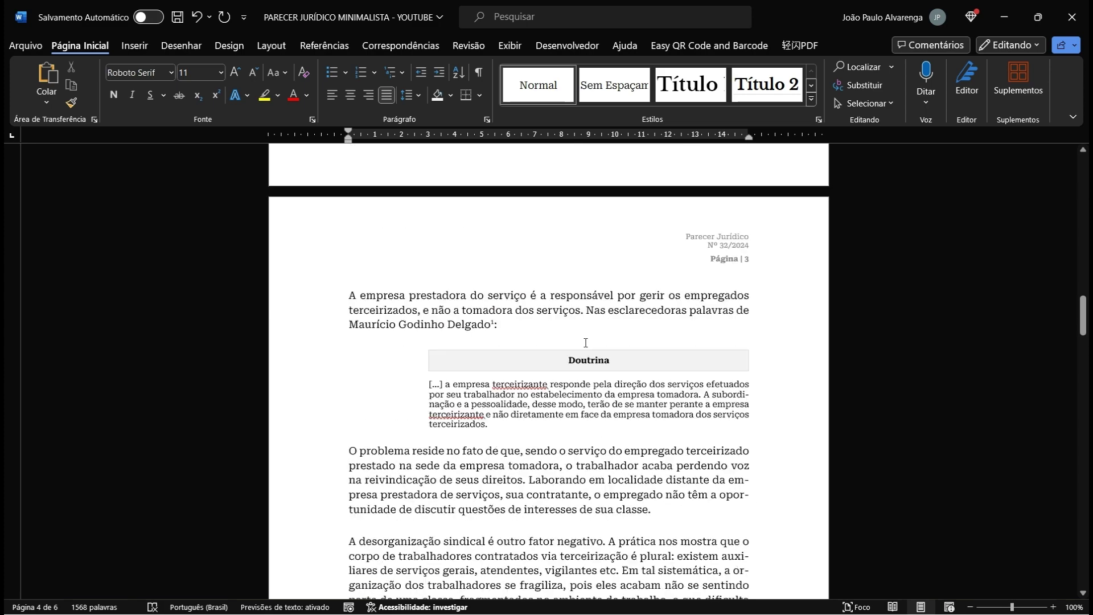
scroll(585, 342, up, 3)
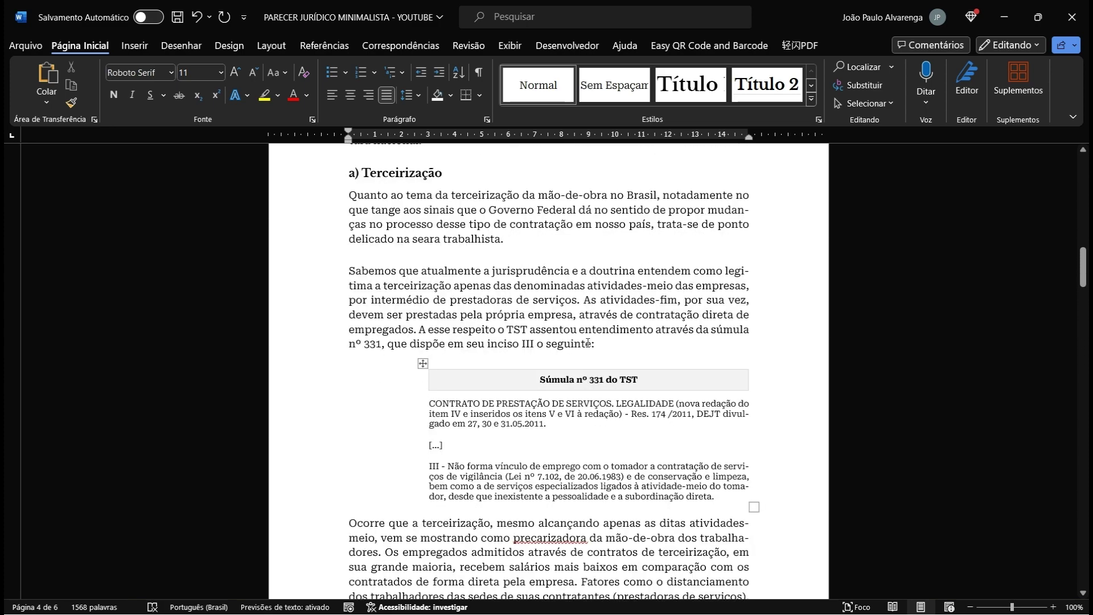
scroll(605, 335, up, 12)
scroll(520, 204, down, 20)
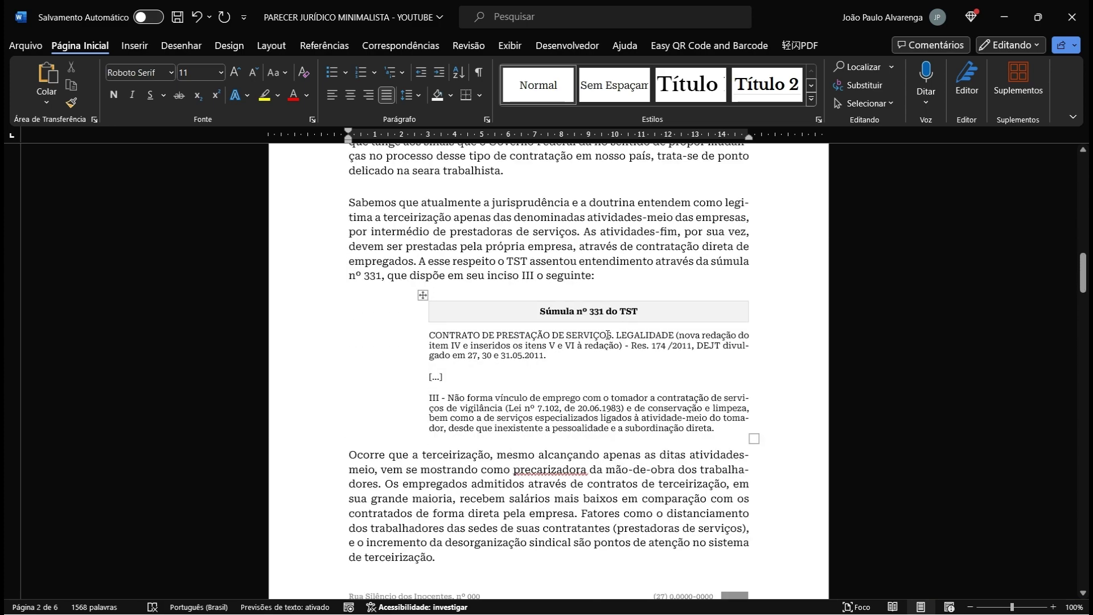
scroll(519, 204, up, 4)
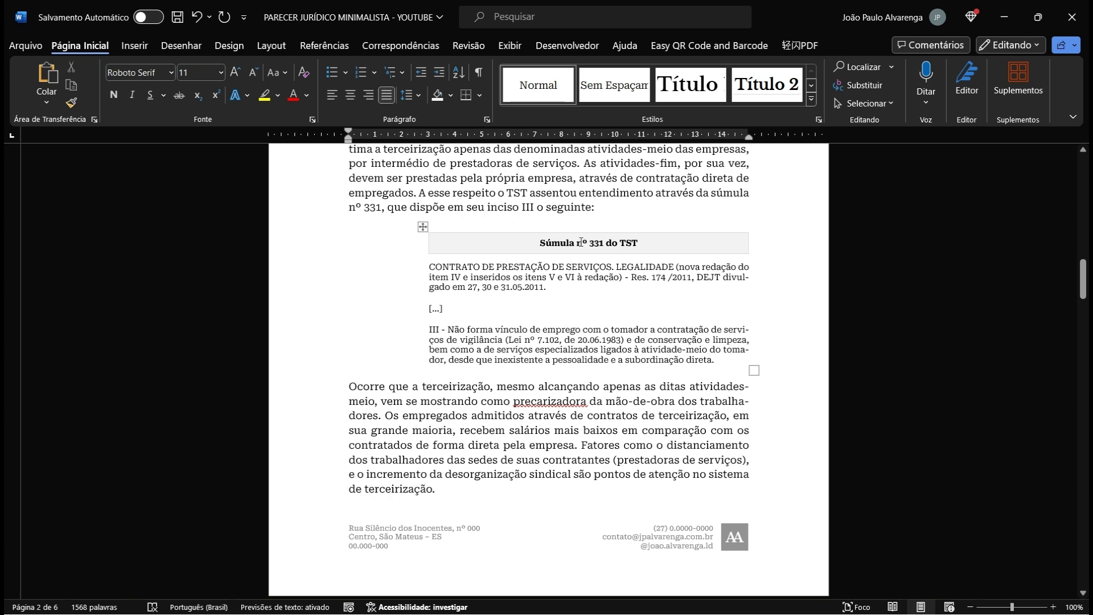
scroll(660, 337, down, 5)
scroll(661, 337, down, 6)
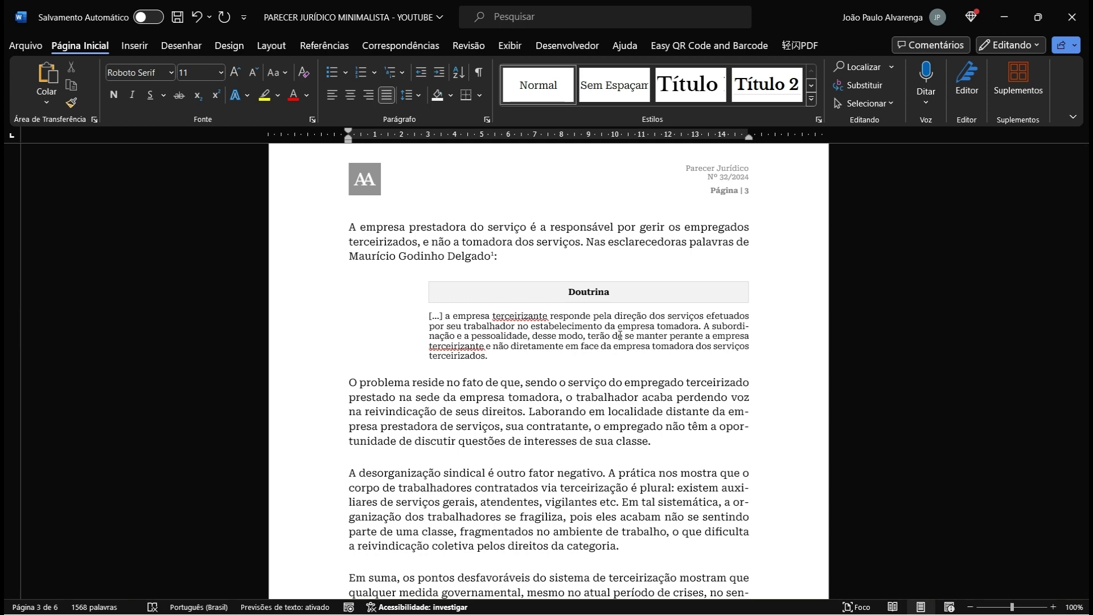
scroll(639, 371, down, 12)
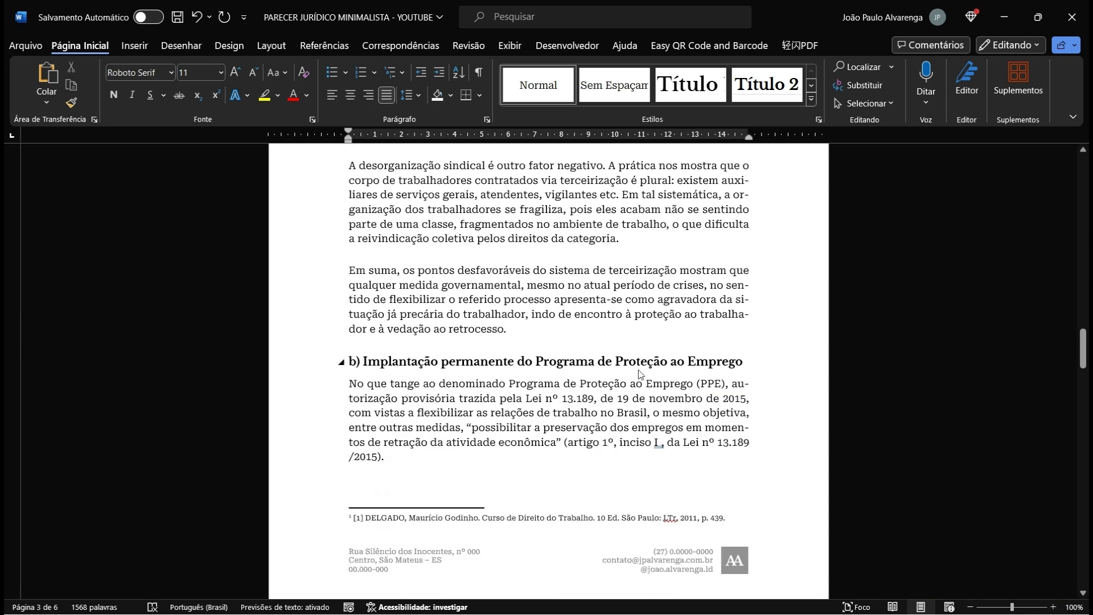
scroll(638, 374, down, 5)
scroll(536, 375, up, 14)
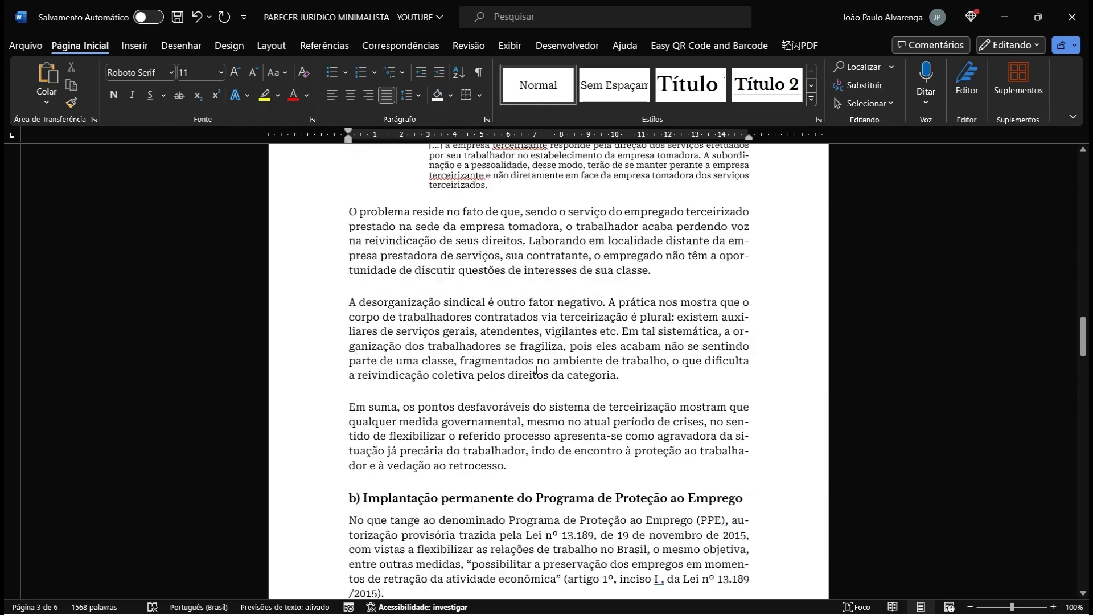
scroll(535, 375, up, 20)
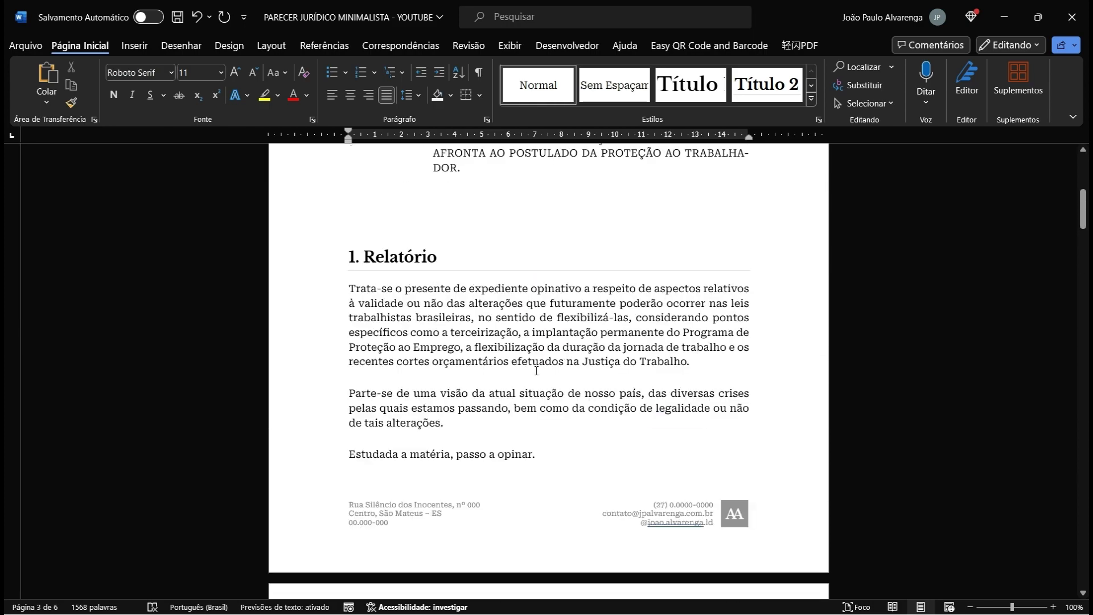
scroll(536, 371, up, 3)
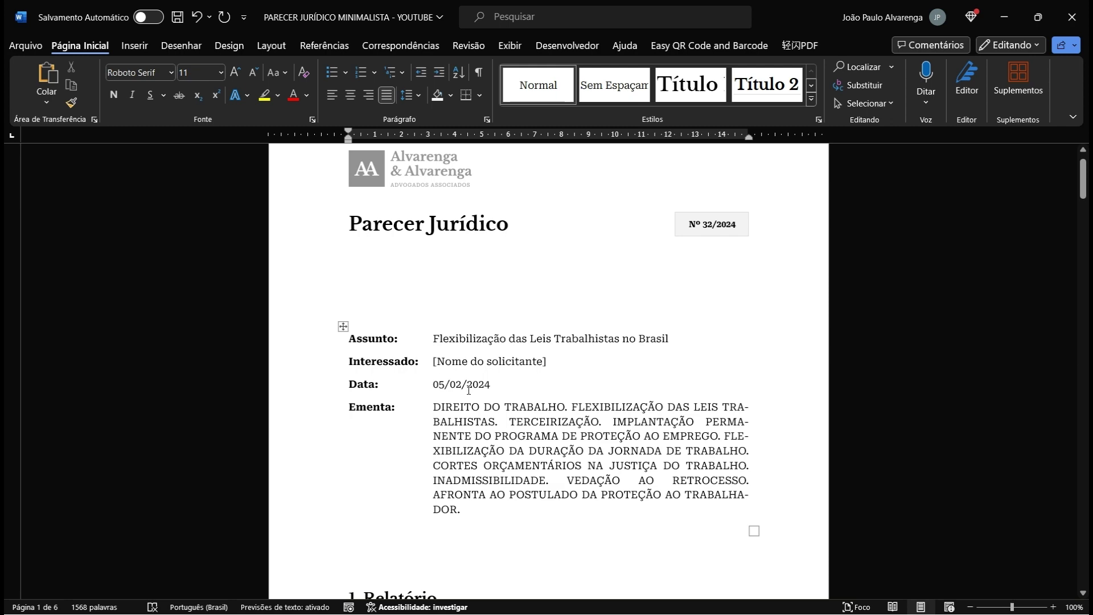
scroll(468, 390, down, 8)
scroll(475, 389, up, 10)
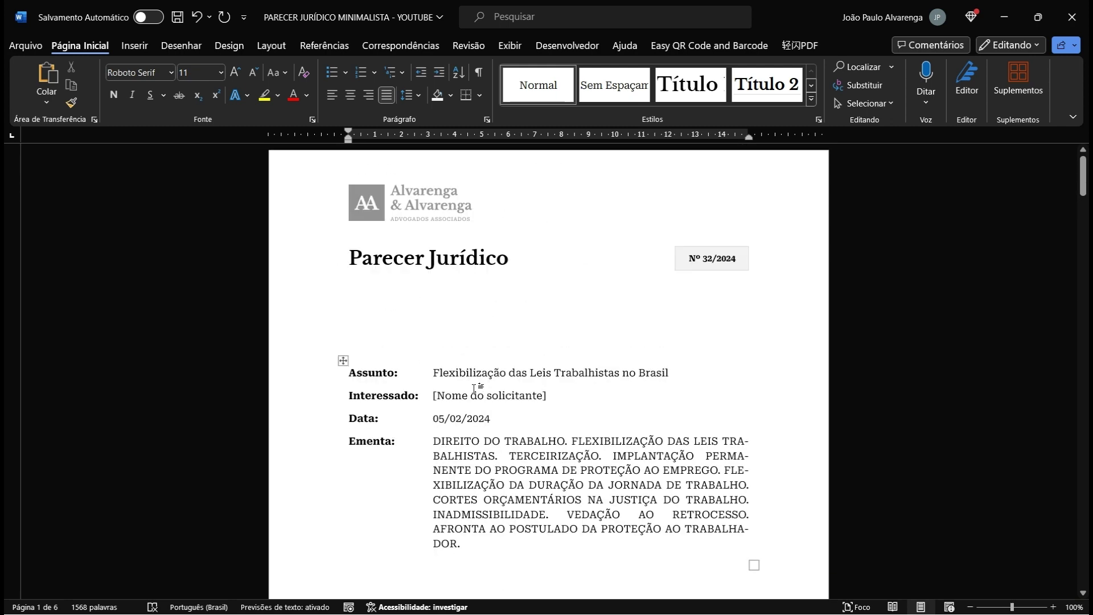